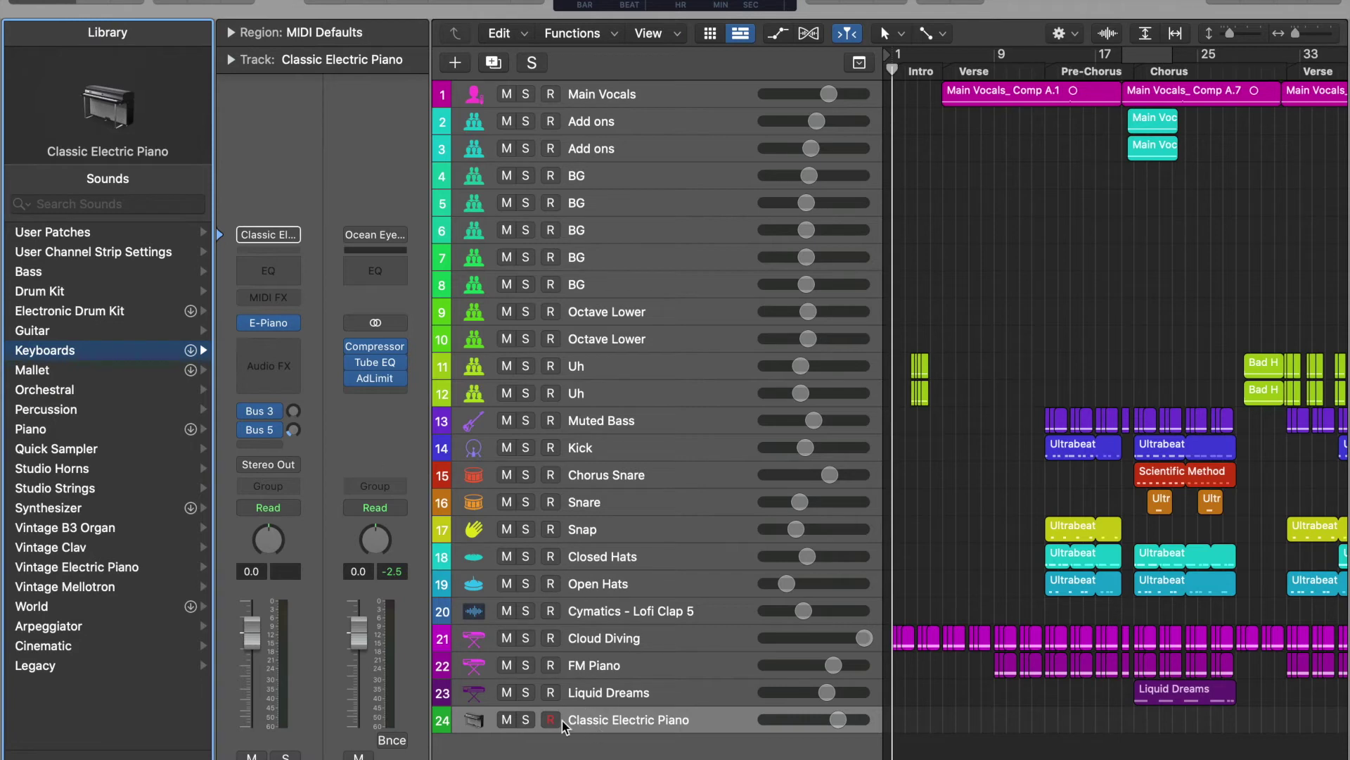
Load the Steinway Grand Piano patch from the Piano sounds onto track 24 and audition it with notes in Musical Typing
{"action": "mouse_move", "coordinate": [84, 112]}
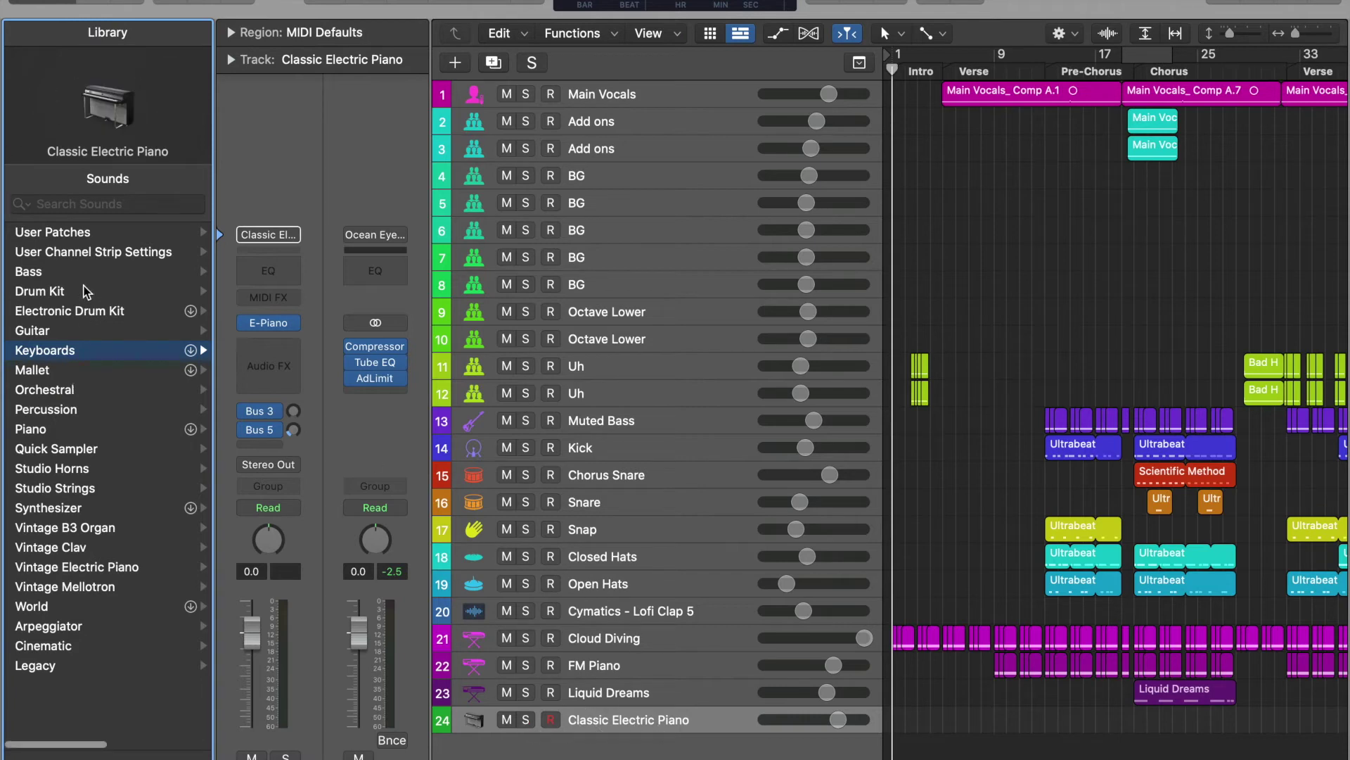
{"action": "left_click", "coordinate": [84, 427]}
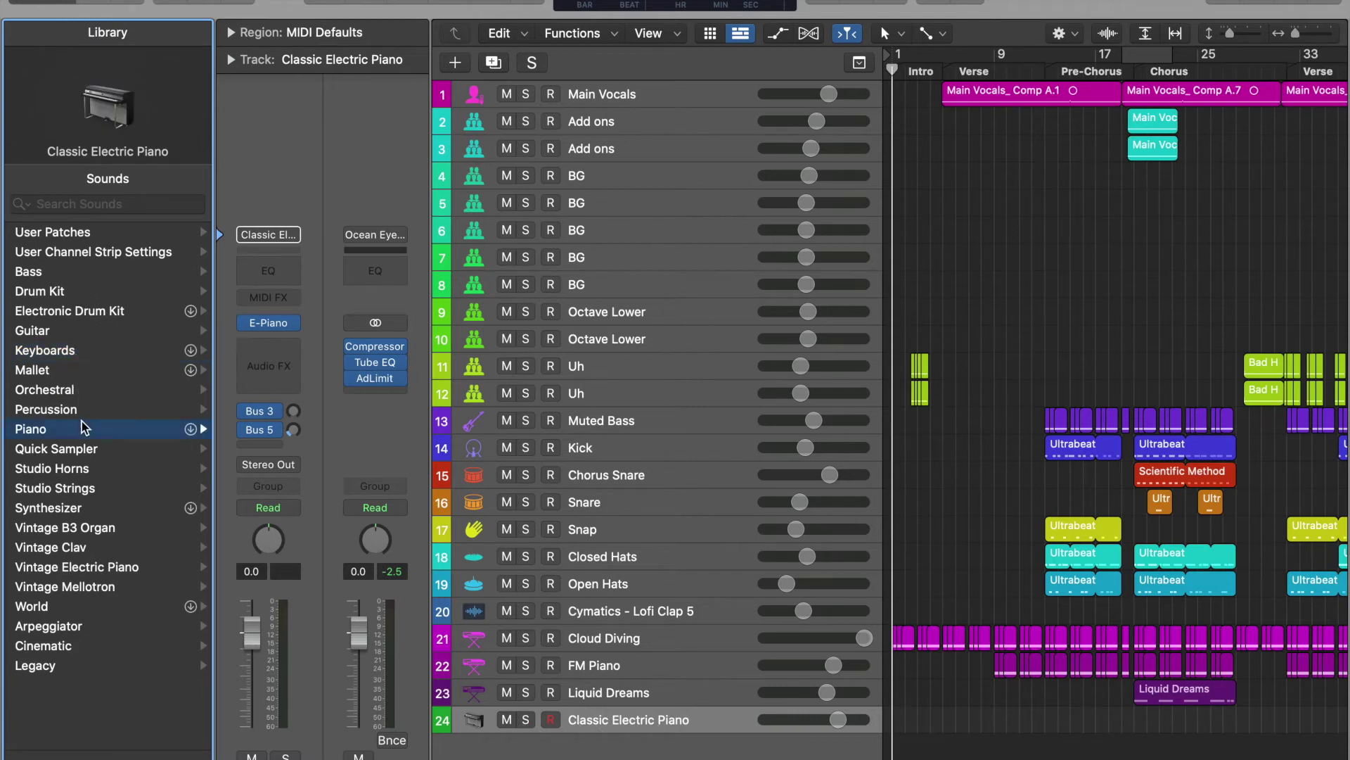
{"action": "left_click", "coordinate": [101, 332]}
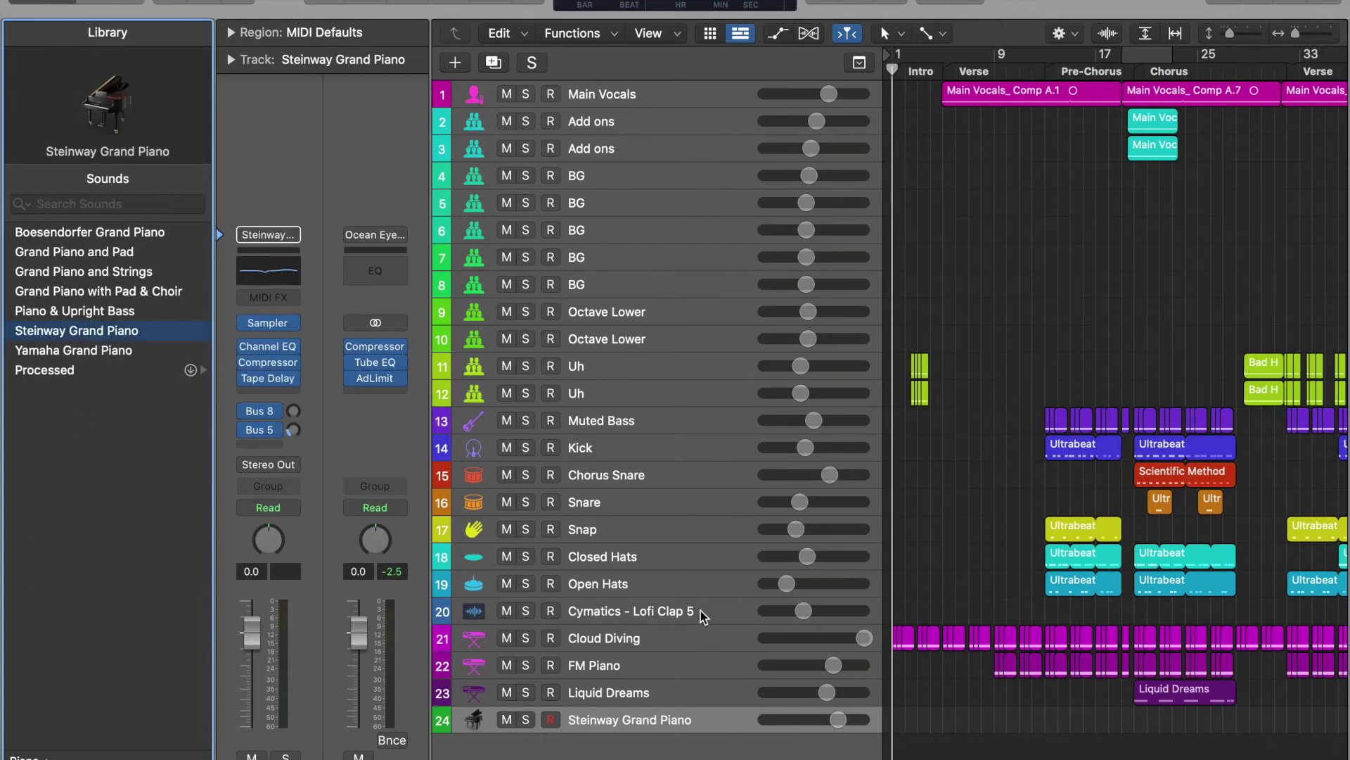
{"action": "key", "text": "super+k"}
{"action": "key", "text": "a"}
{"action": "key", "text": "d"}
{"action": "key", "text": "g"}
{"action": "key", "text": "h"}
{"action": "key", "text": "j"}
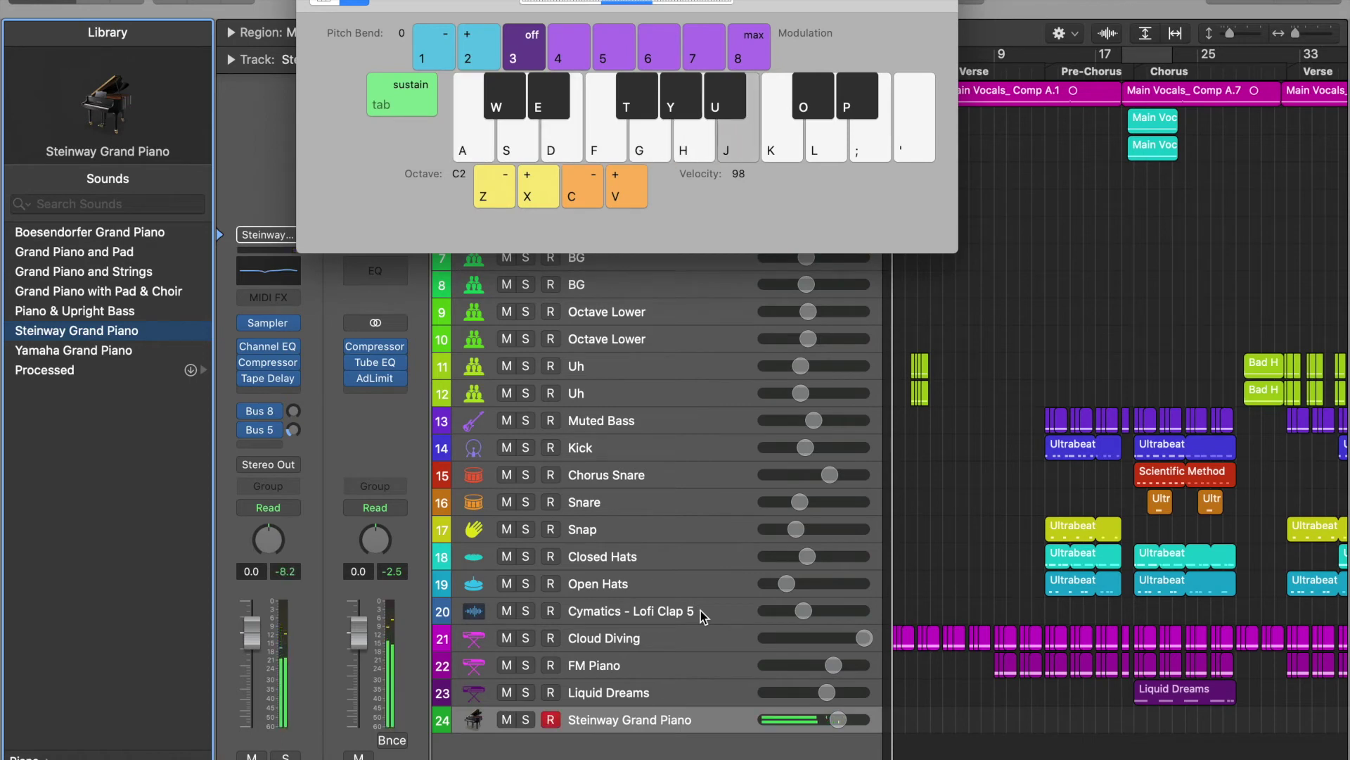
Switch track 24 to the Yamaha Grand Piano patch, play test notes with it, and close Musical Typing
{"action": "left_click", "coordinate": [97, 350]}
{"action": "key", "text": "a"}
{"action": "key", "text": "d"}
{"action": "key", "text": "g"}
{"action": "key", "text": "h"}
{"action": "key", "text": "j"}
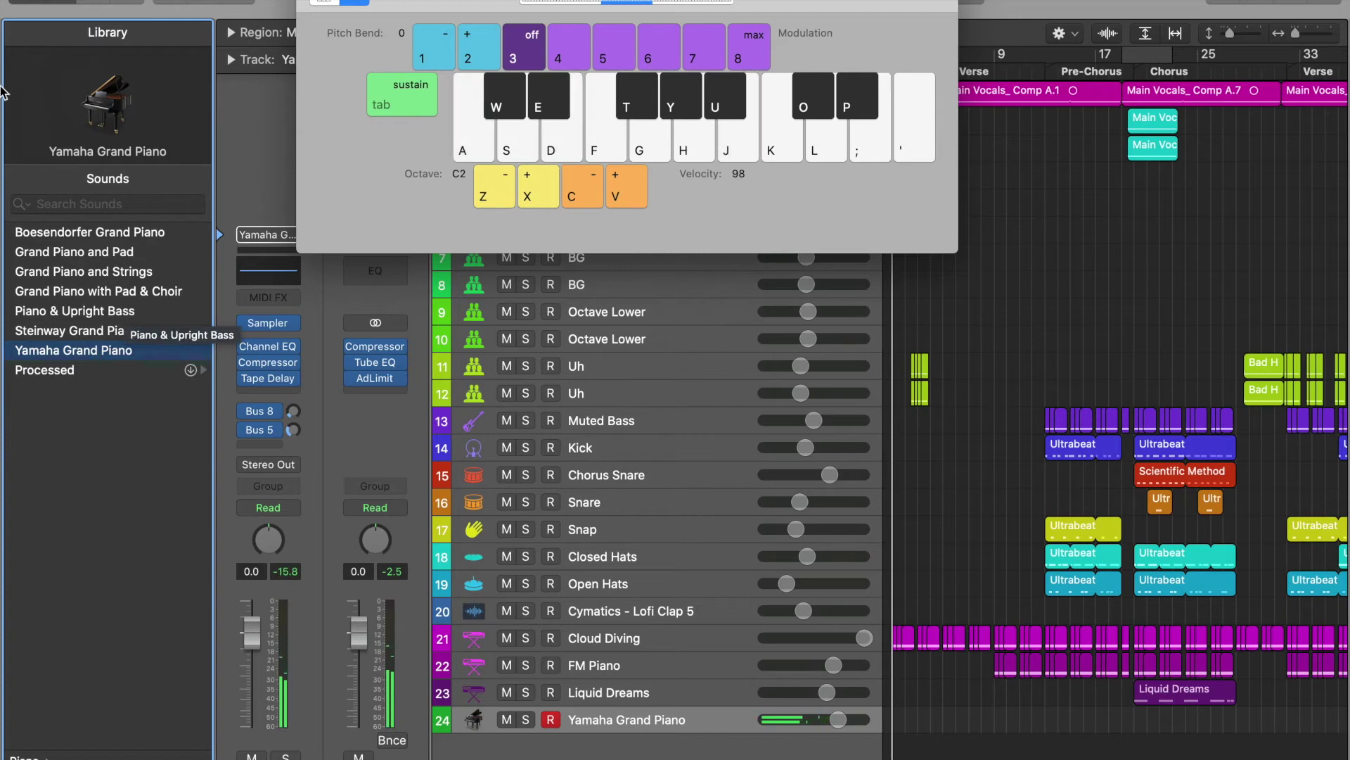
{"action": "key", "text": "super+k"}
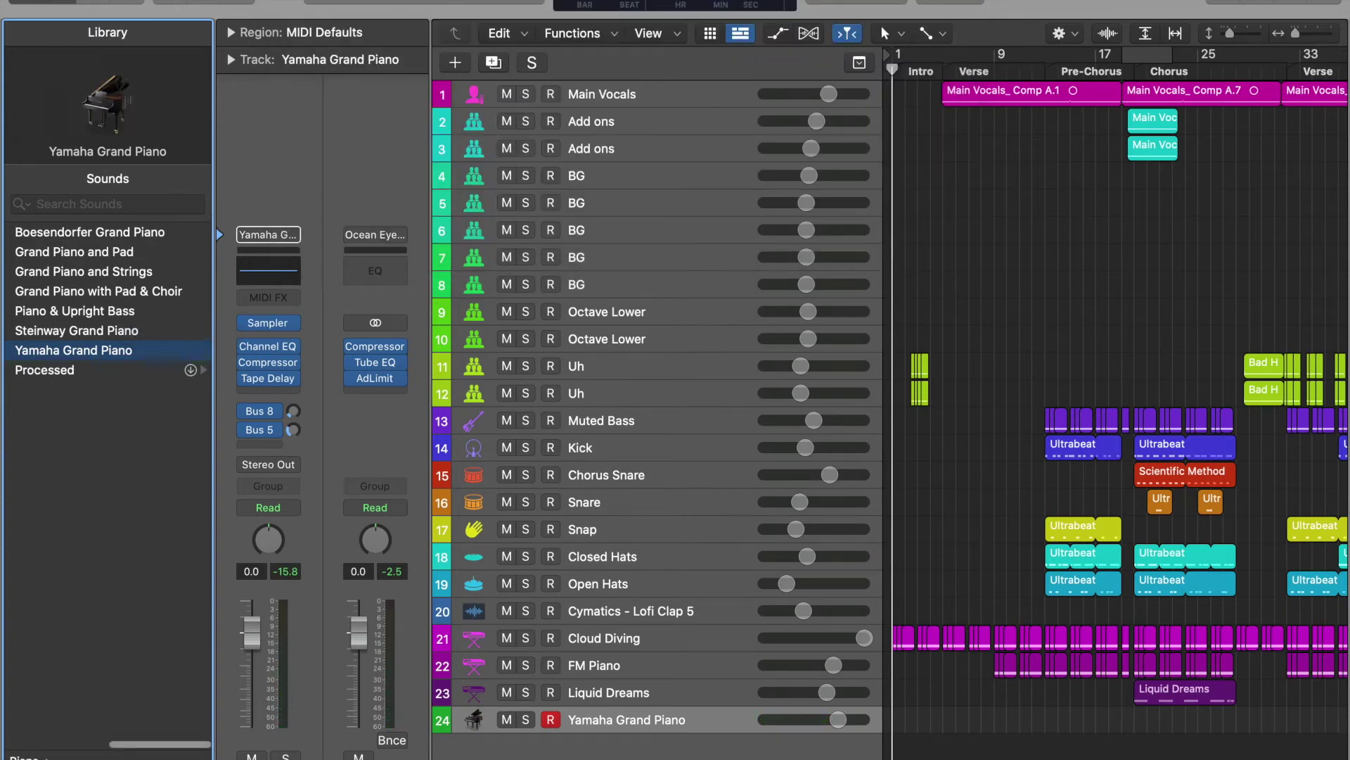
Load the Calming Waves patch from the Synthesizer Pad sounds onto track 24
{"action": "left_click", "coordinate": [27, 756]}
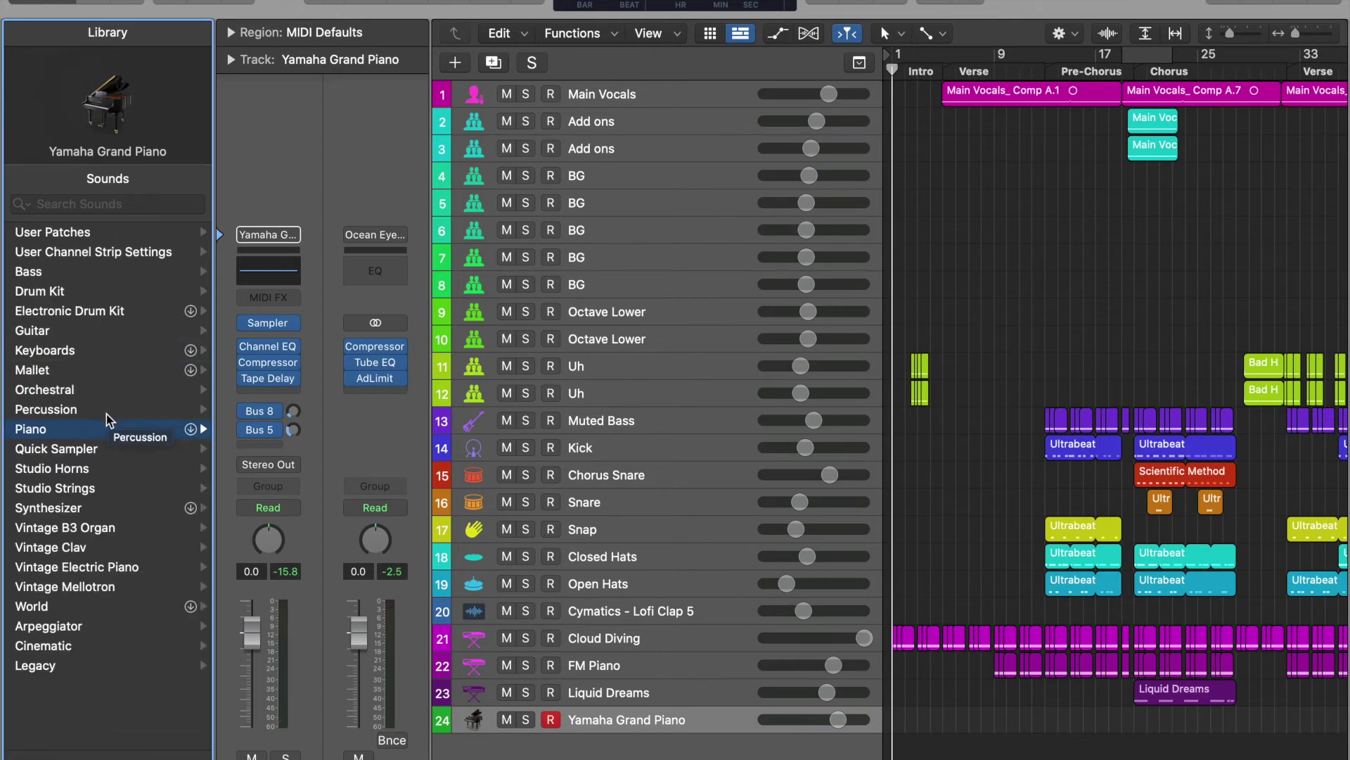
{"action": "left_click", "coordinate": [99, 509]}
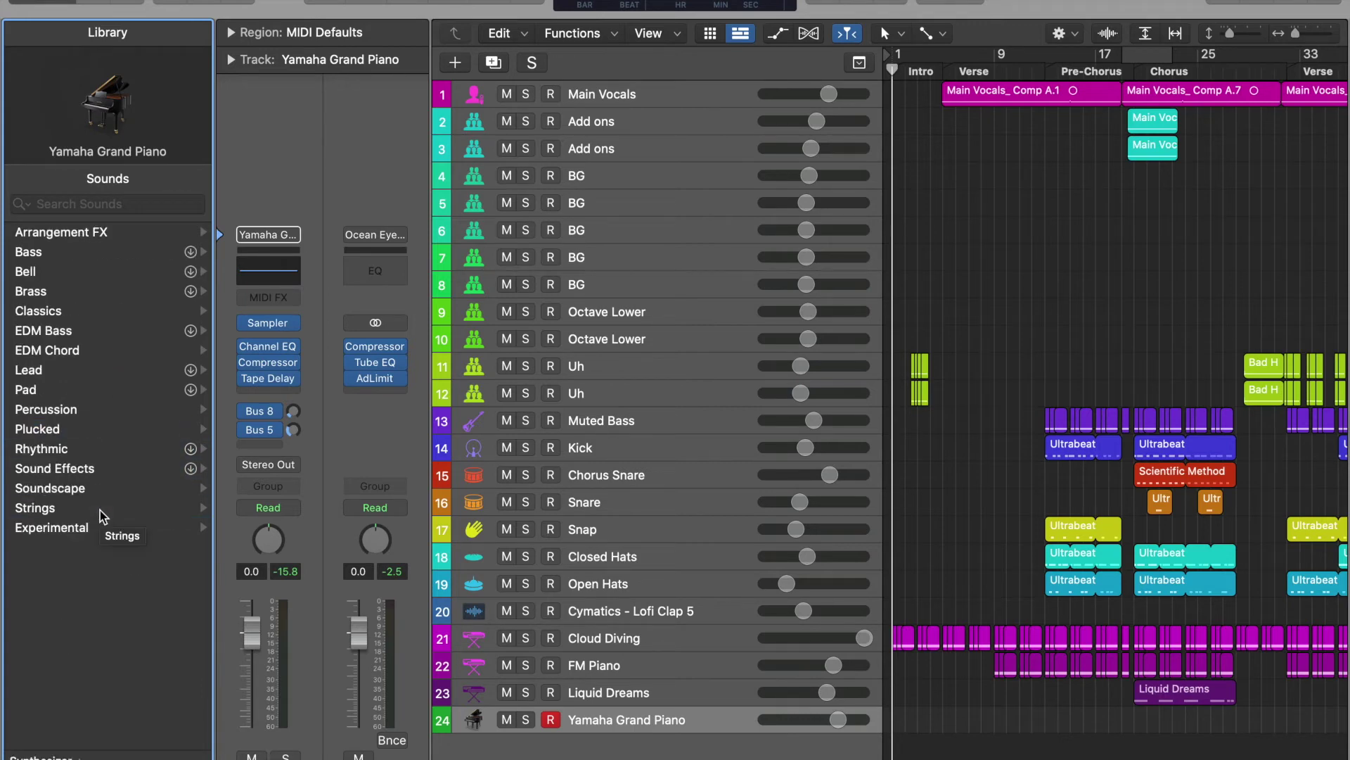
{"action": "left_click", "coordinate": [81, 394]}
{"action": "left_click", "coordinate": [64, 430]}
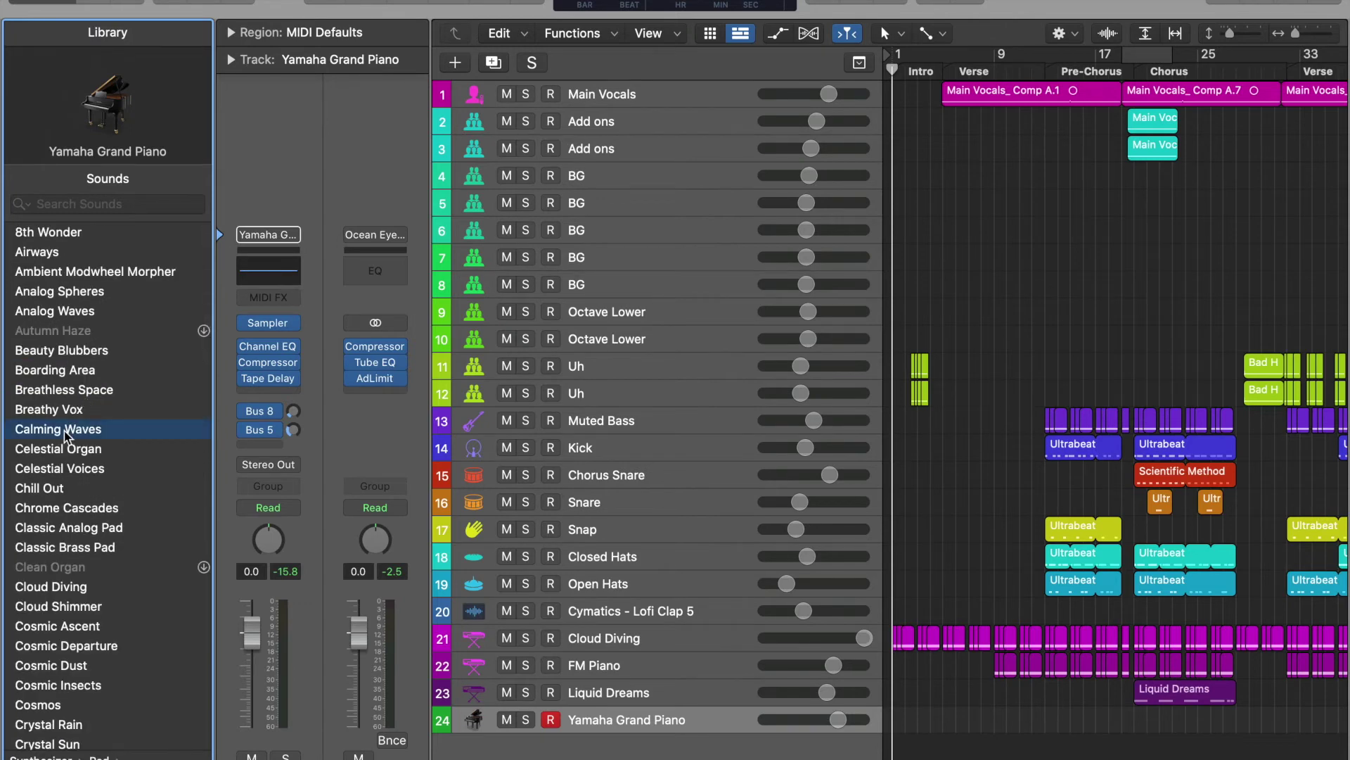
Audition Calming Waves by playing notes in Musical Typing at octaves C2 and C3, closing the keyboard when done
{"action": "key", "text": "super+k"}
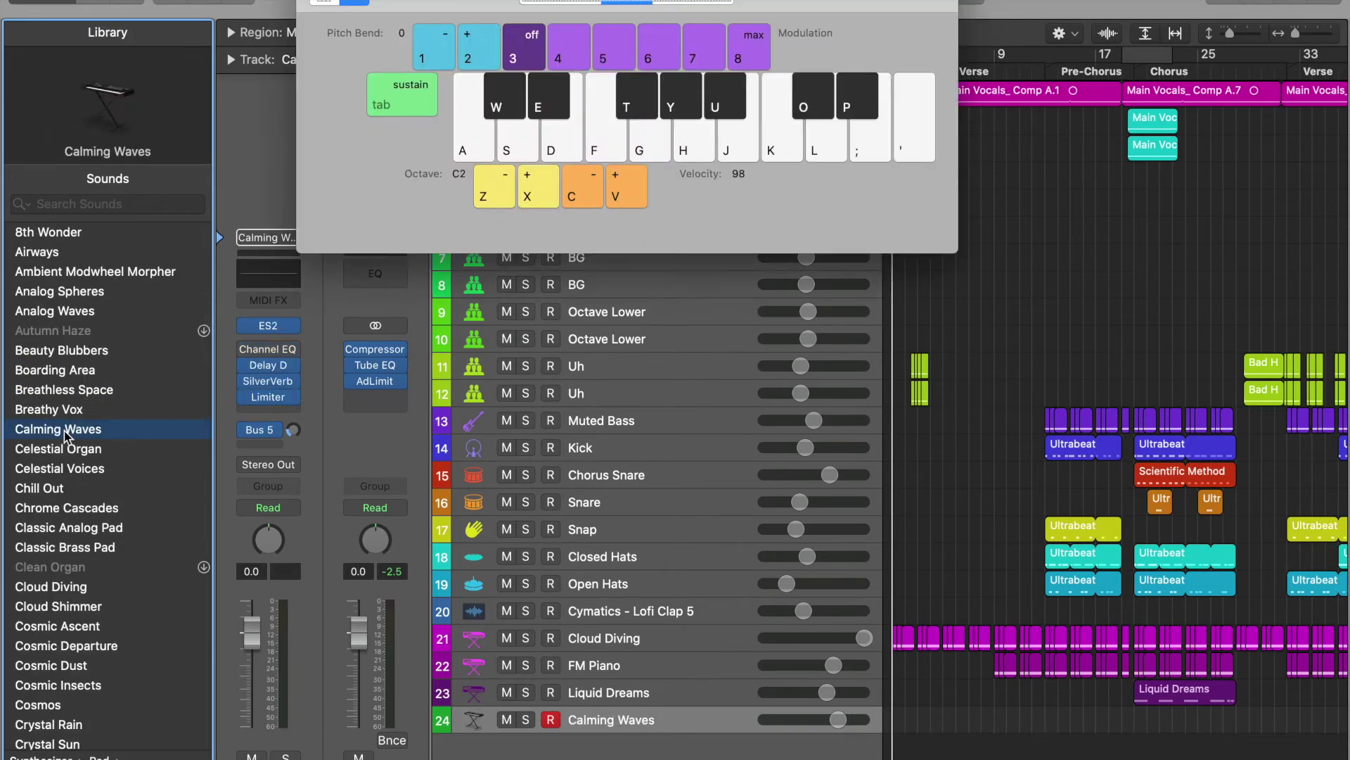
{"action": "key", "text": "a"}
{"action": "key", "text": "d"}
{"action": "key", "text": "g"}
{"action": "key", "text": "h"}
{"action": "key", "text": "j"}
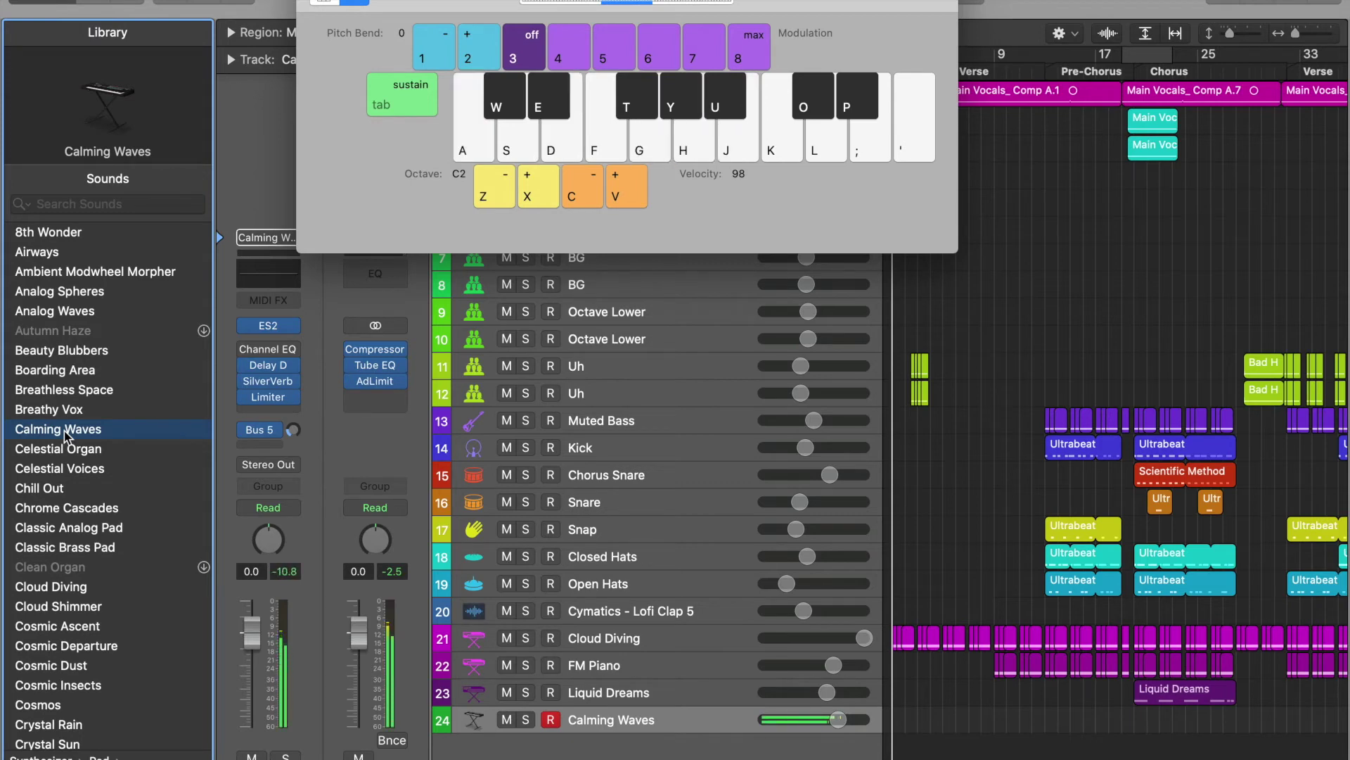
{"action": "key", "text": "a"}
{"action": "key", "text": "d"}
{"action": "key", "text": "g"}
{"action": "key", "text": "h"}
{"action": "key", "text": "j"}
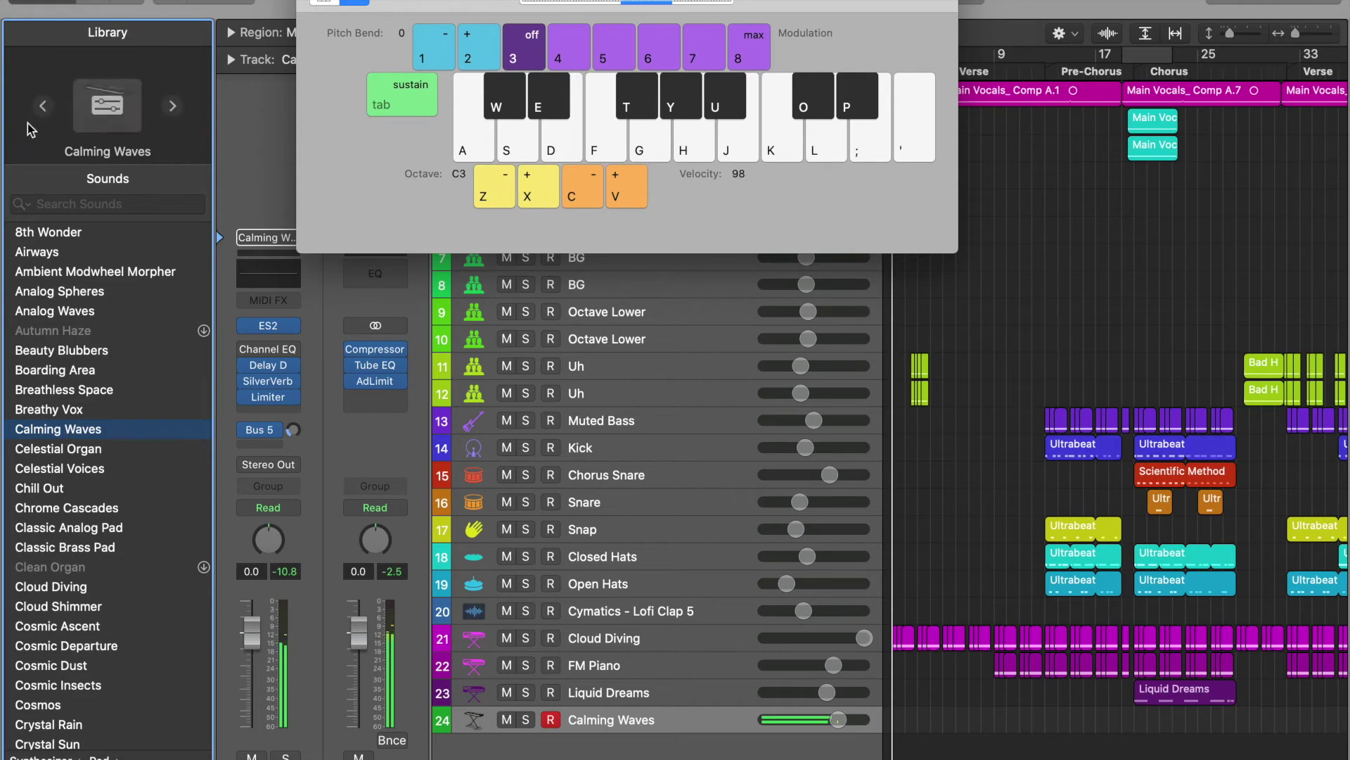
{"action": "key", "text": "super+k"}
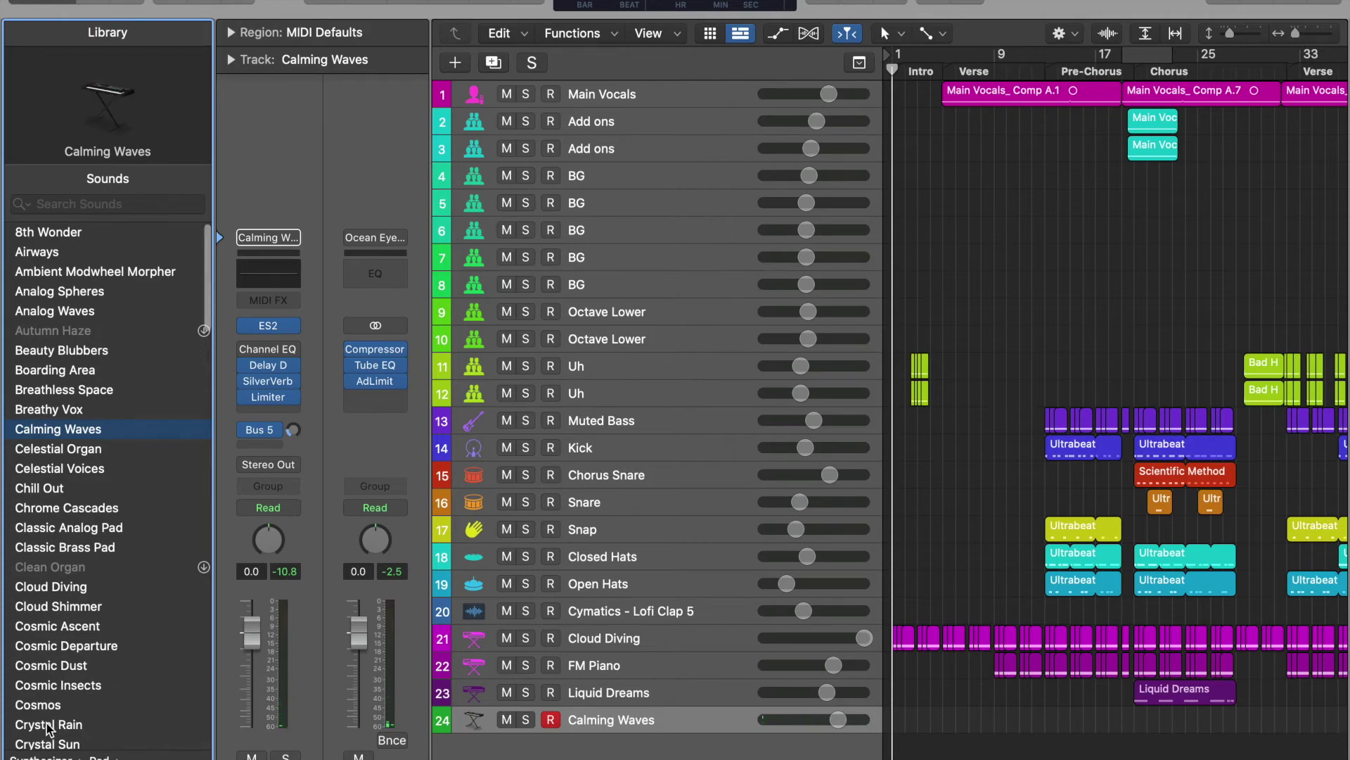
{"action": "left_click", "coordinate": [42, 754]}
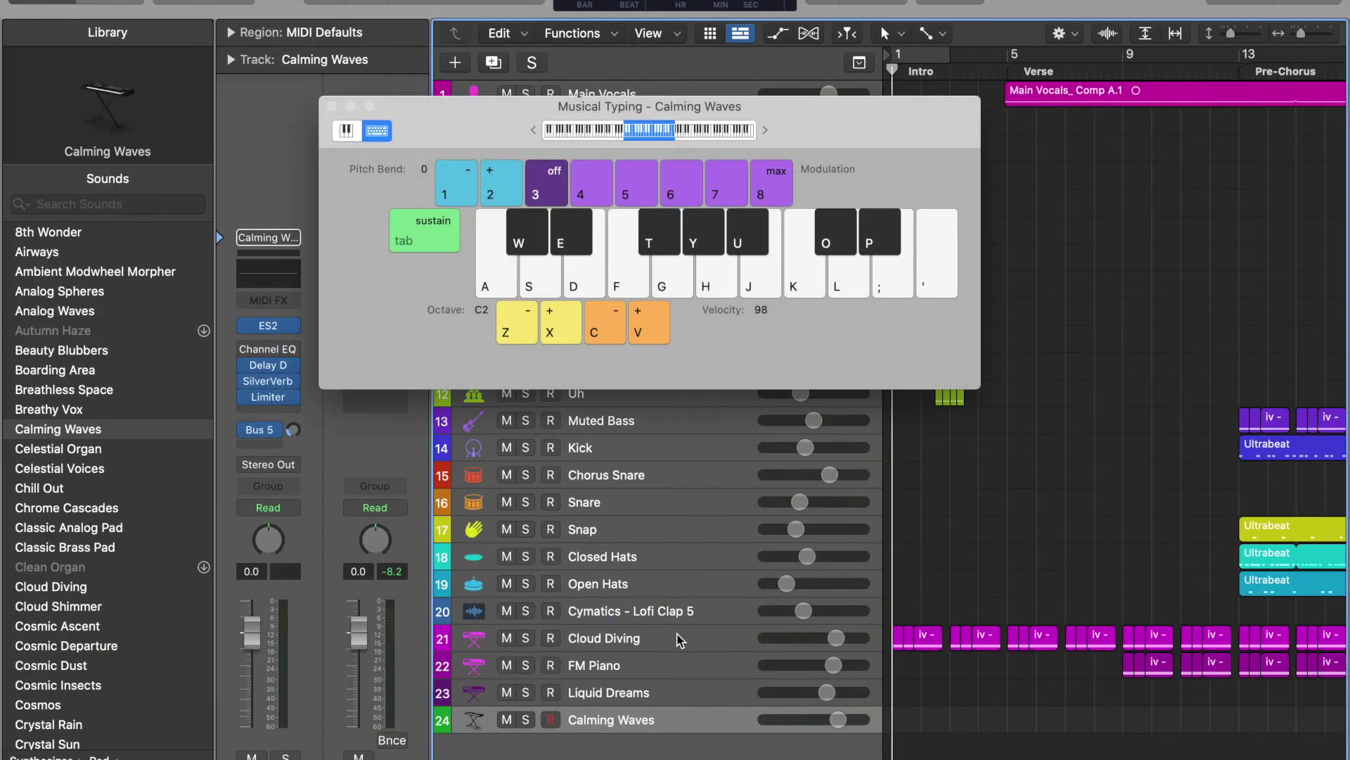
Select the Cloud Diving track with its regions deselected, and move the Musical Typing window over the upper tracks
{"action": "left_click", "coordinate": [681, 639]}
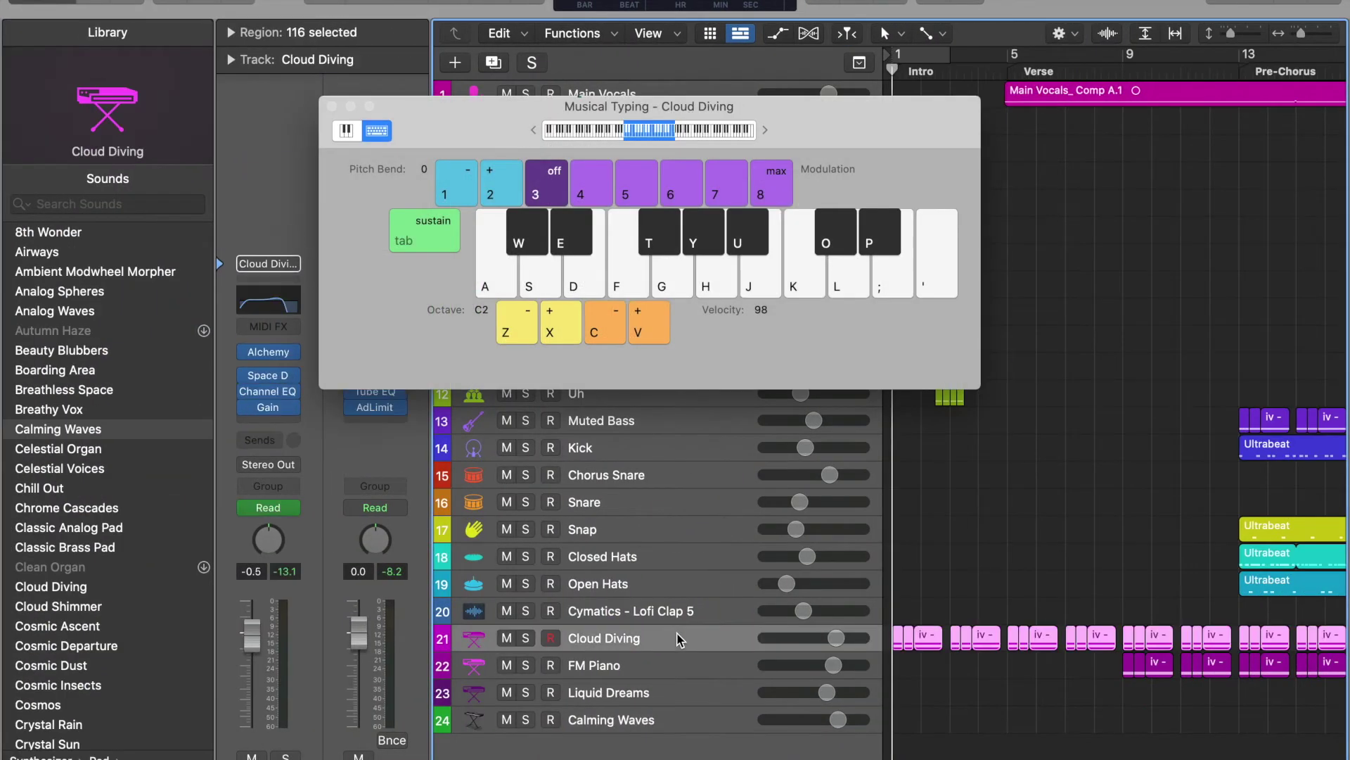
{"action": "left_click_drag", "start_coordinate": [919, 106], "coordinate": [820, 134]}
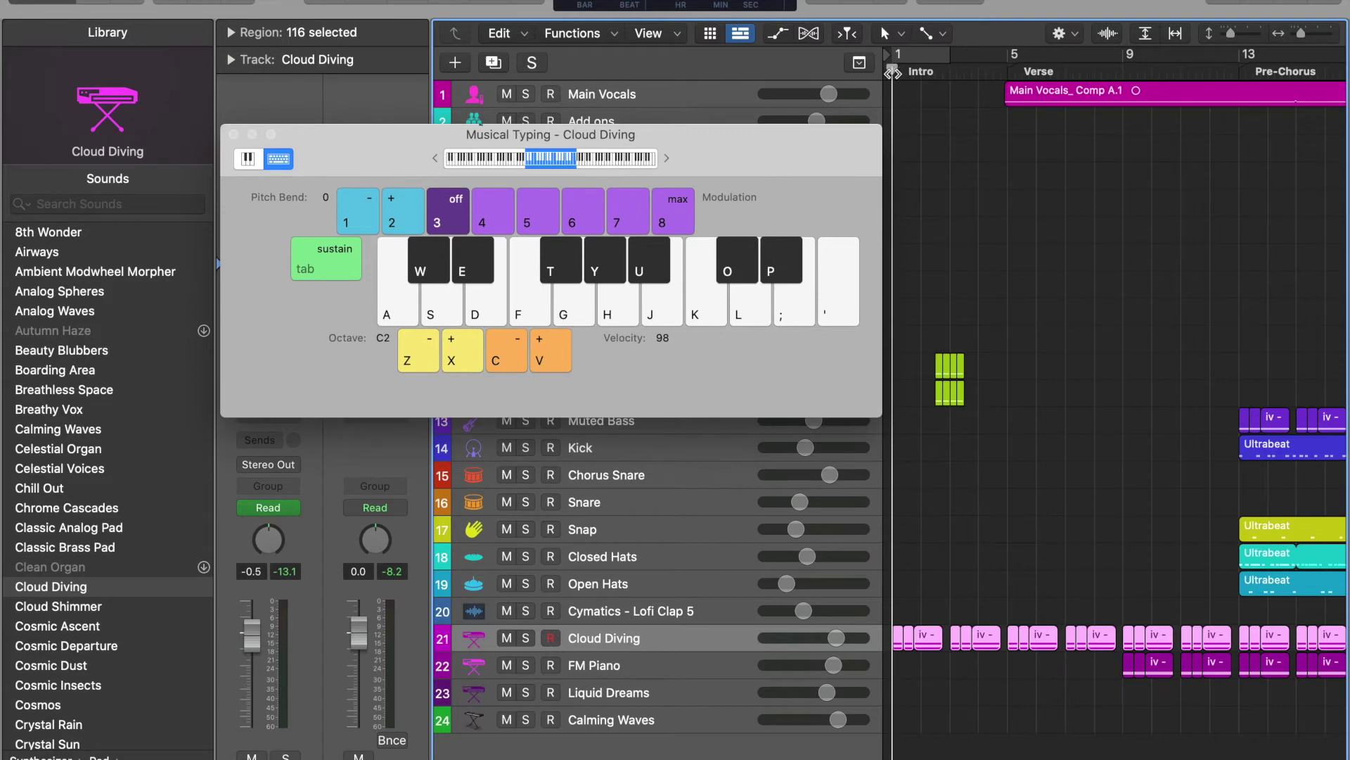
{"action": "left_click_drag", "start_coordinate": [769, 171], "coordinate": [1045, 151]}
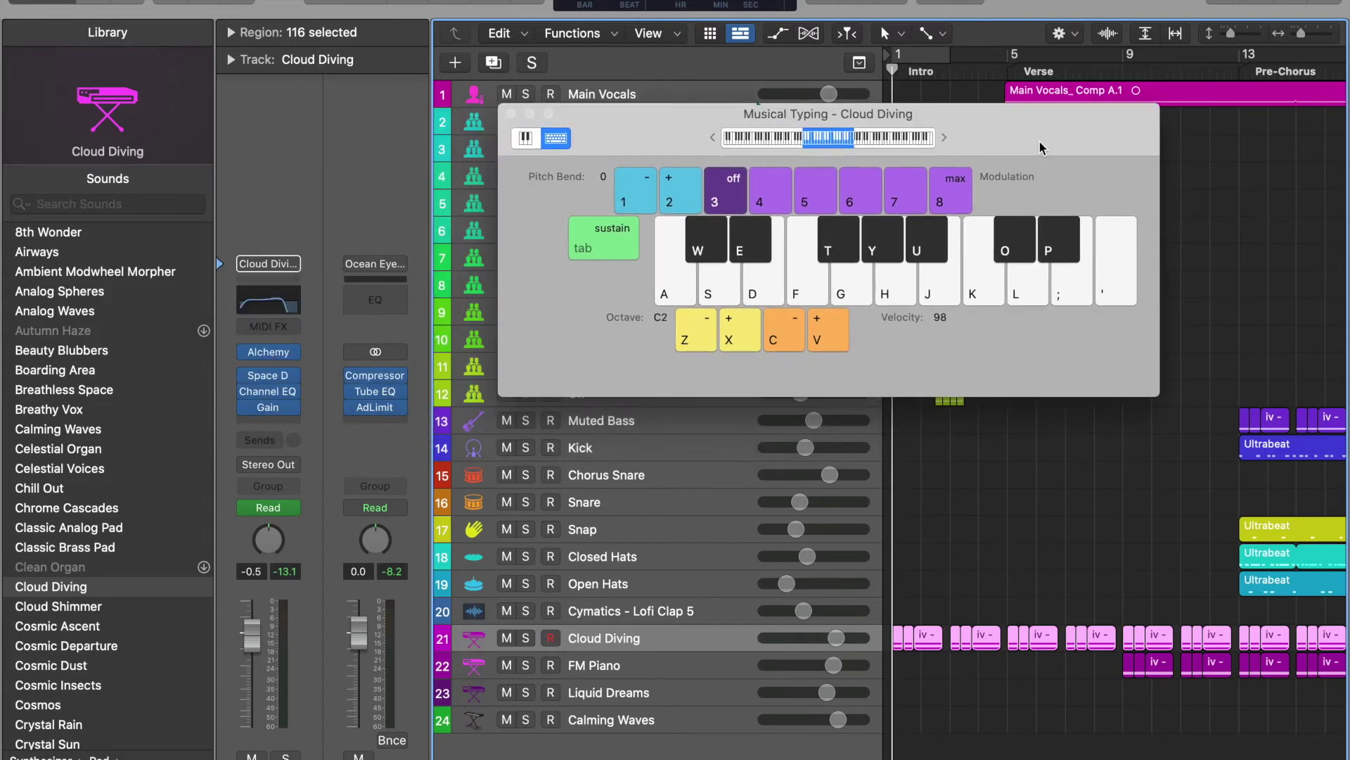
{"action": "left_click", "coordinate": [940, 599]}
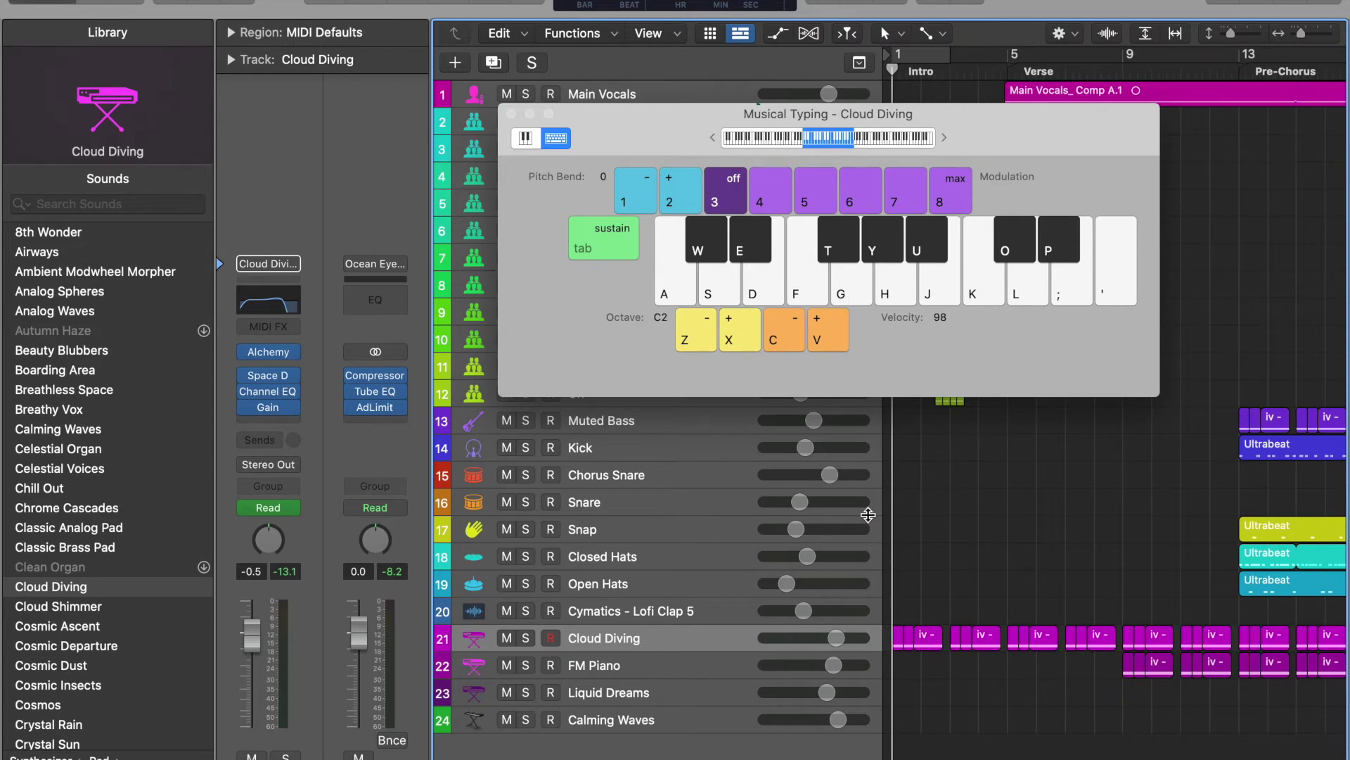
Play test notes on the Cloud Diving track in Musical Typing at octave C2
{"action": "key", "text": "a"}
{"action": "key", "text": "d"}
{"action": "key", "text": "g"}
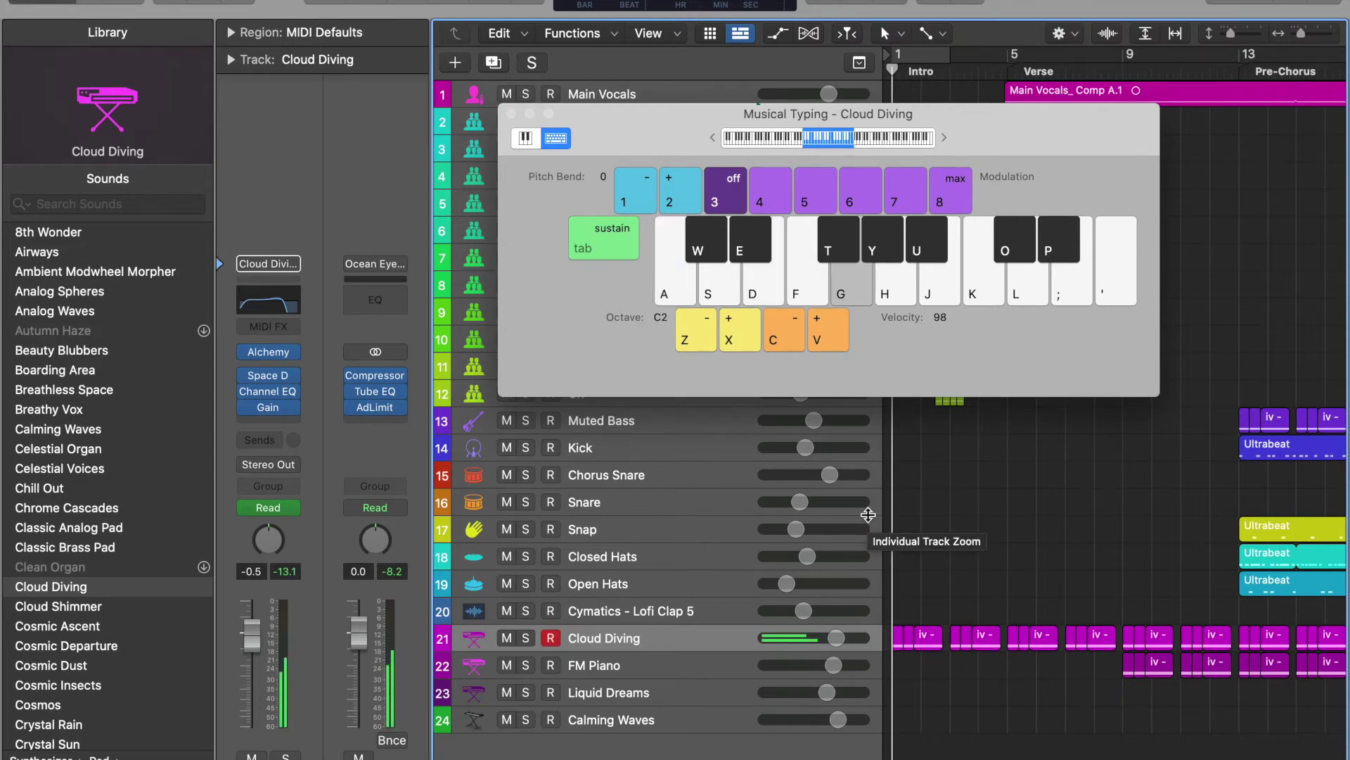
{"action": "key", "text": "k"}
{"action": "key", "text": "a"}
{"action": "key", "text": "d"}
{"action": "key", "text": "g"}
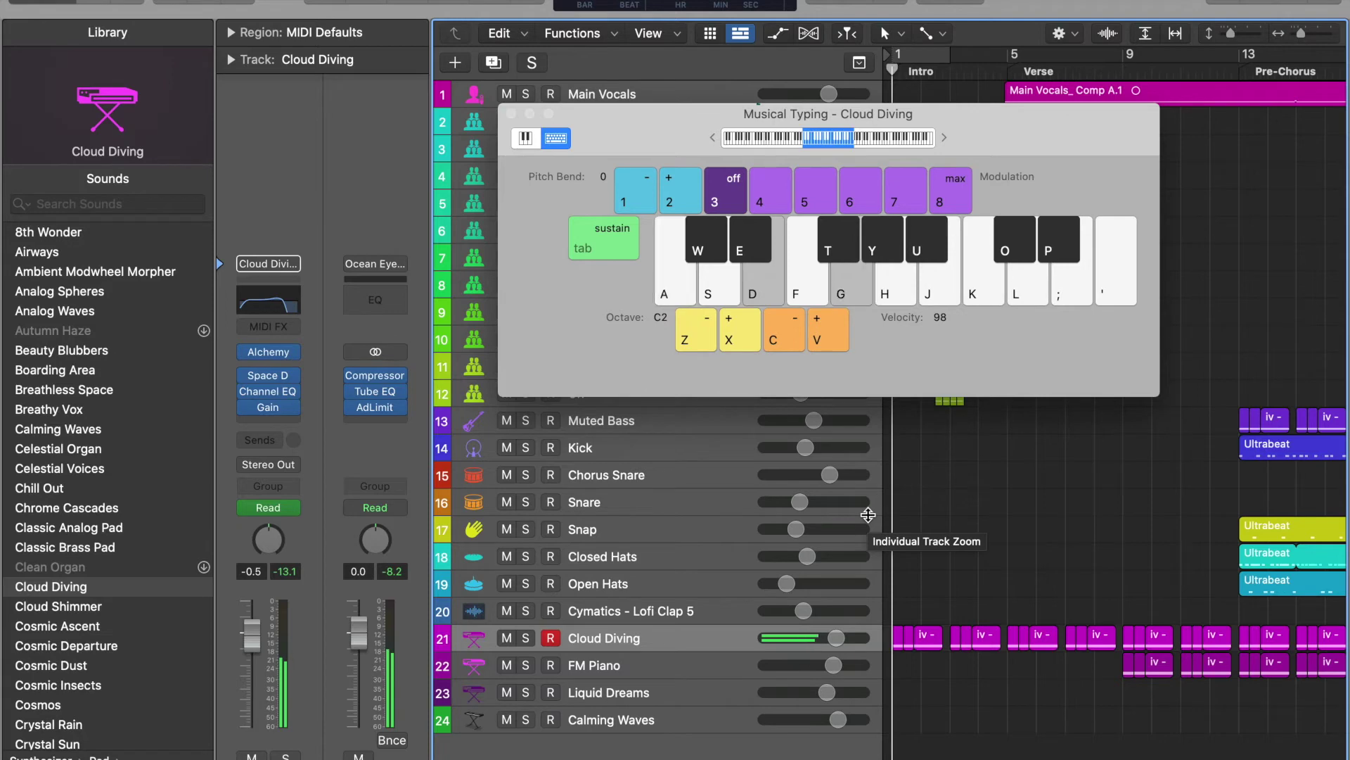
{"action": "key", "text": "j"}
{"action": "key", "text": "k"}
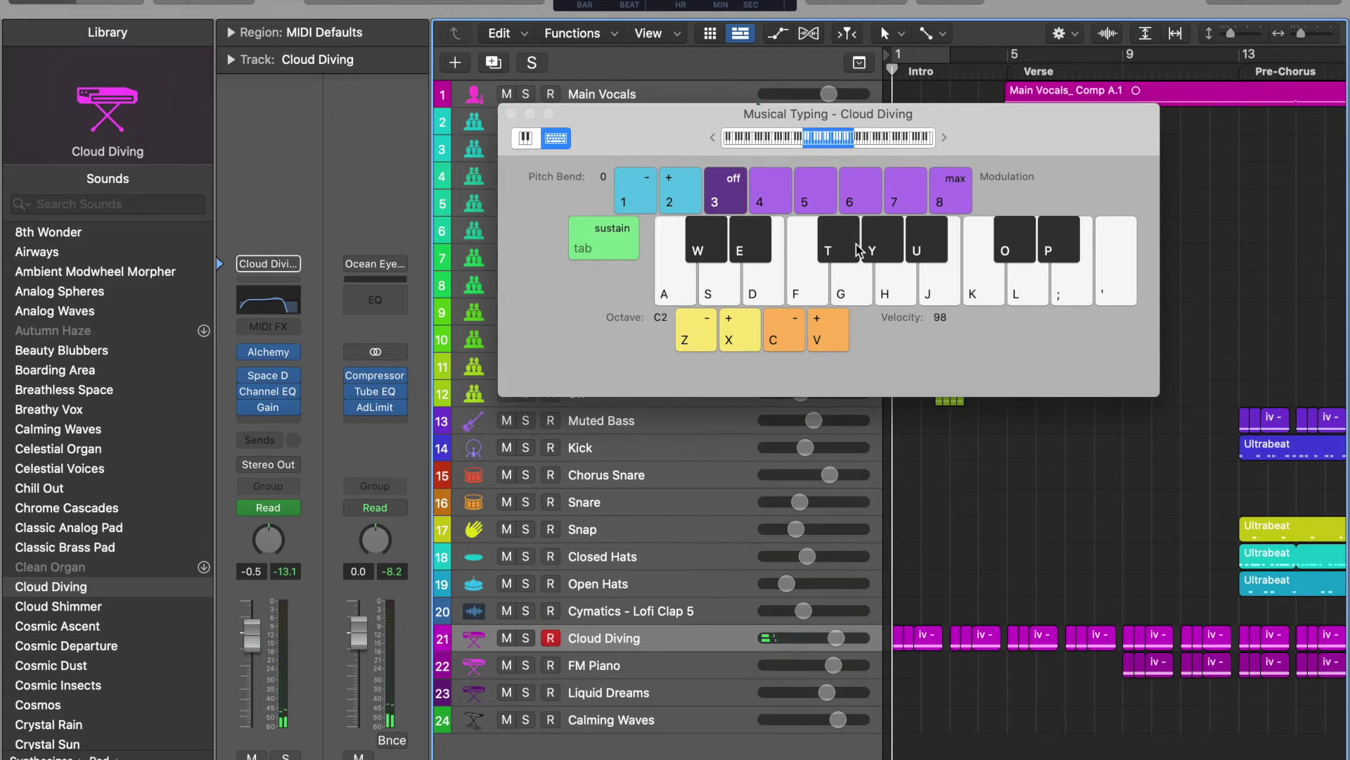
Raise Musical Typing to octave C3, play more Cloud Diving notes, and close the keyboard
{"action": "key", "text": "x"}
{"action": "key", "text": "a"}
{"action": "key", "text": "d"}
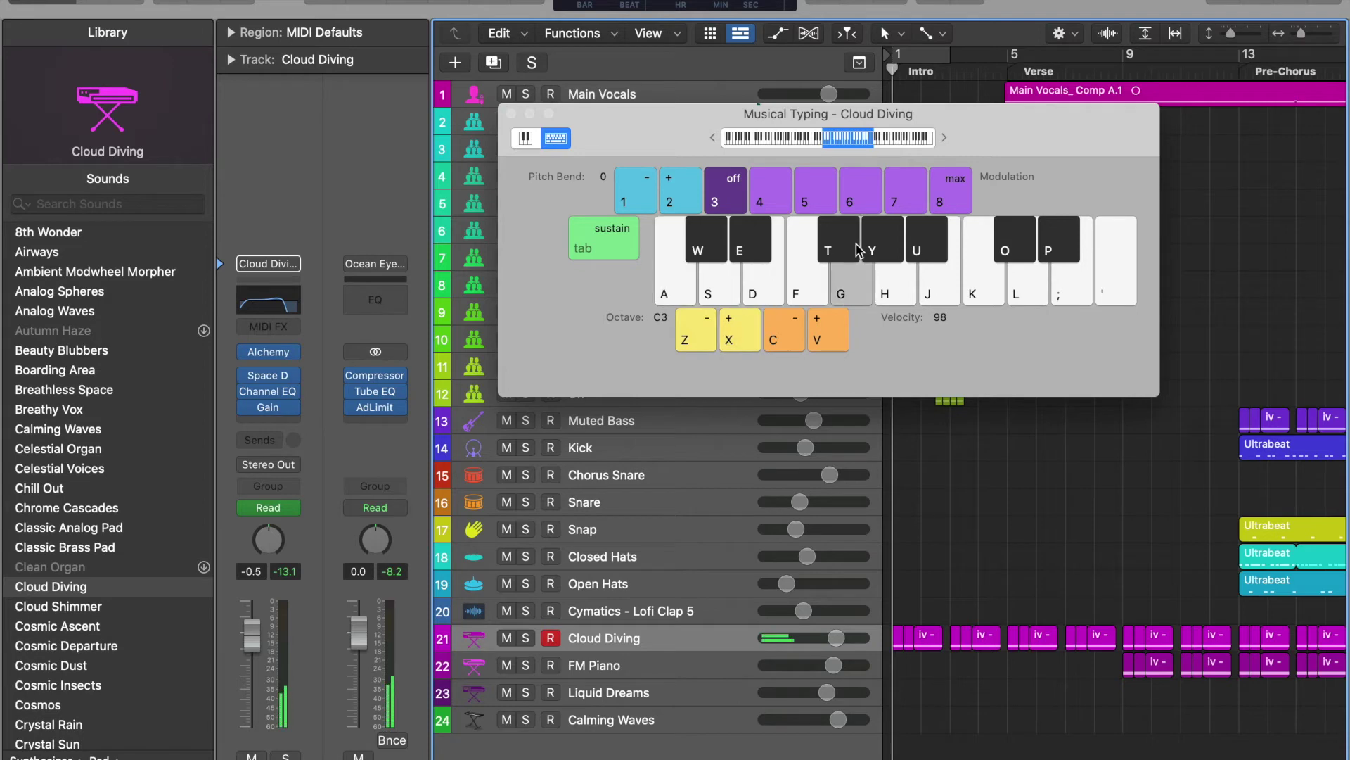
{"action": "key", "text": "g"}
{"action": "key", "text": "j"}
{"action": "key", "text": "k"}
{"action": "key", "text": "a"}
{"action": "key", "text": "d"}
{"action": "key", "text": "g"}
{"action": "key", "text": "j"}
{"action": "key", "text": "k"}
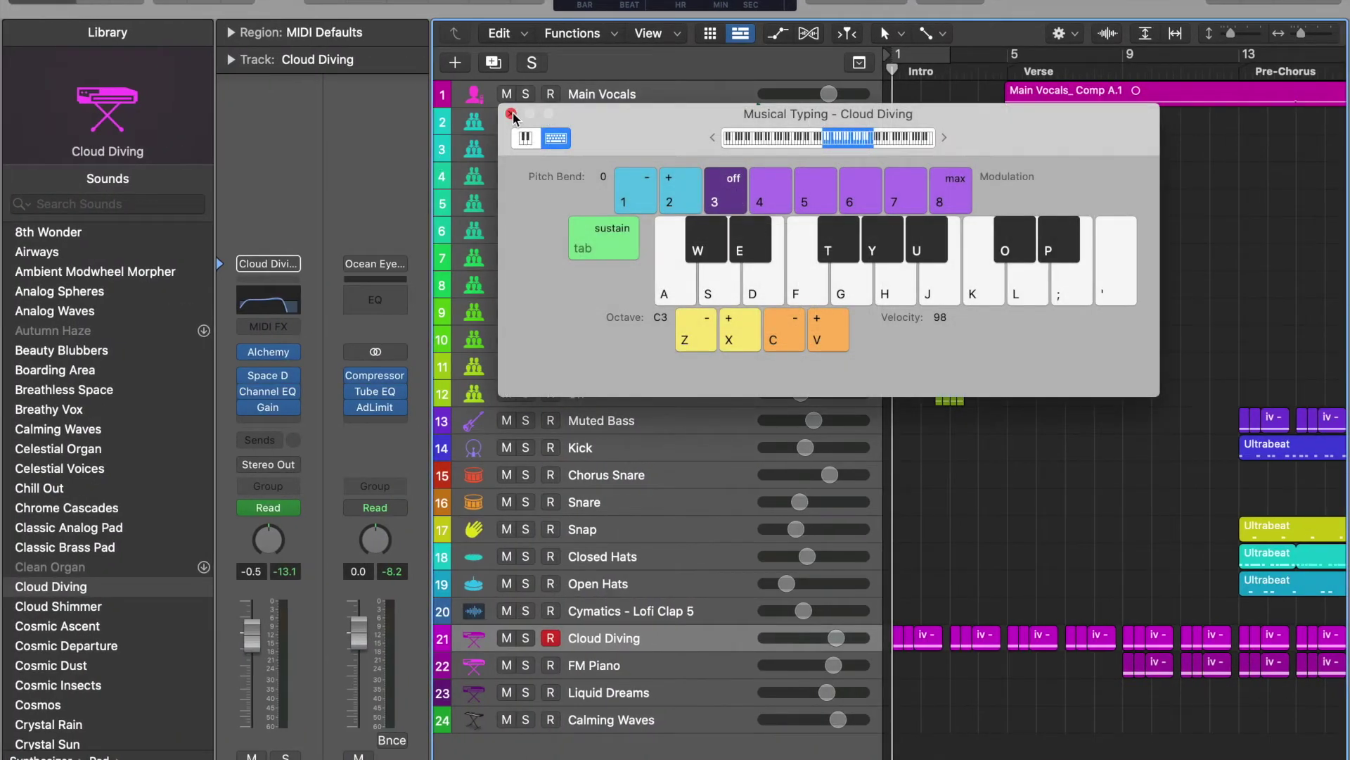
{"action": "left_click", "coordinate": [512, 114]}
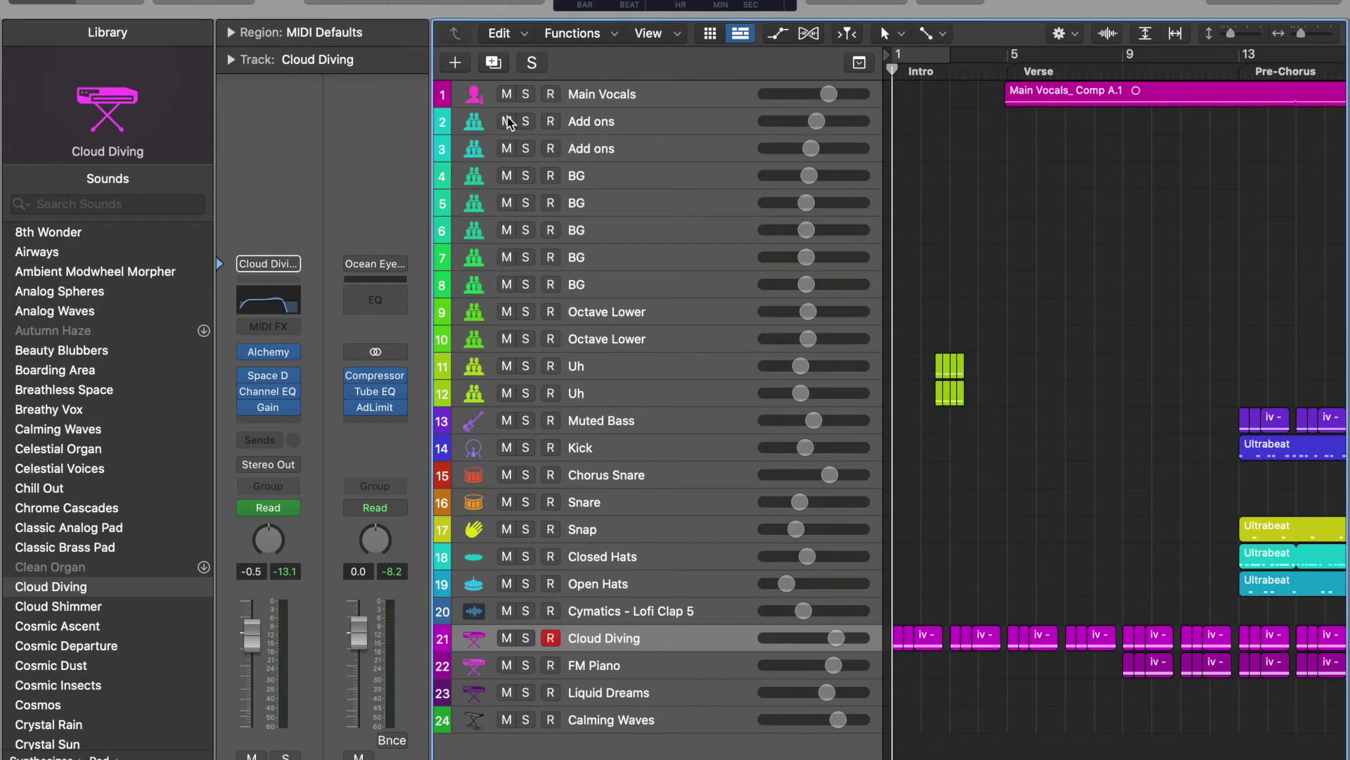
Examine the ES2 instrument settings on the FM Piano track and close the plug-in window
{"action": "left_click", "coordinate": [652, 665]}
{"action": "left_click", "coordinate": [272, 305]}
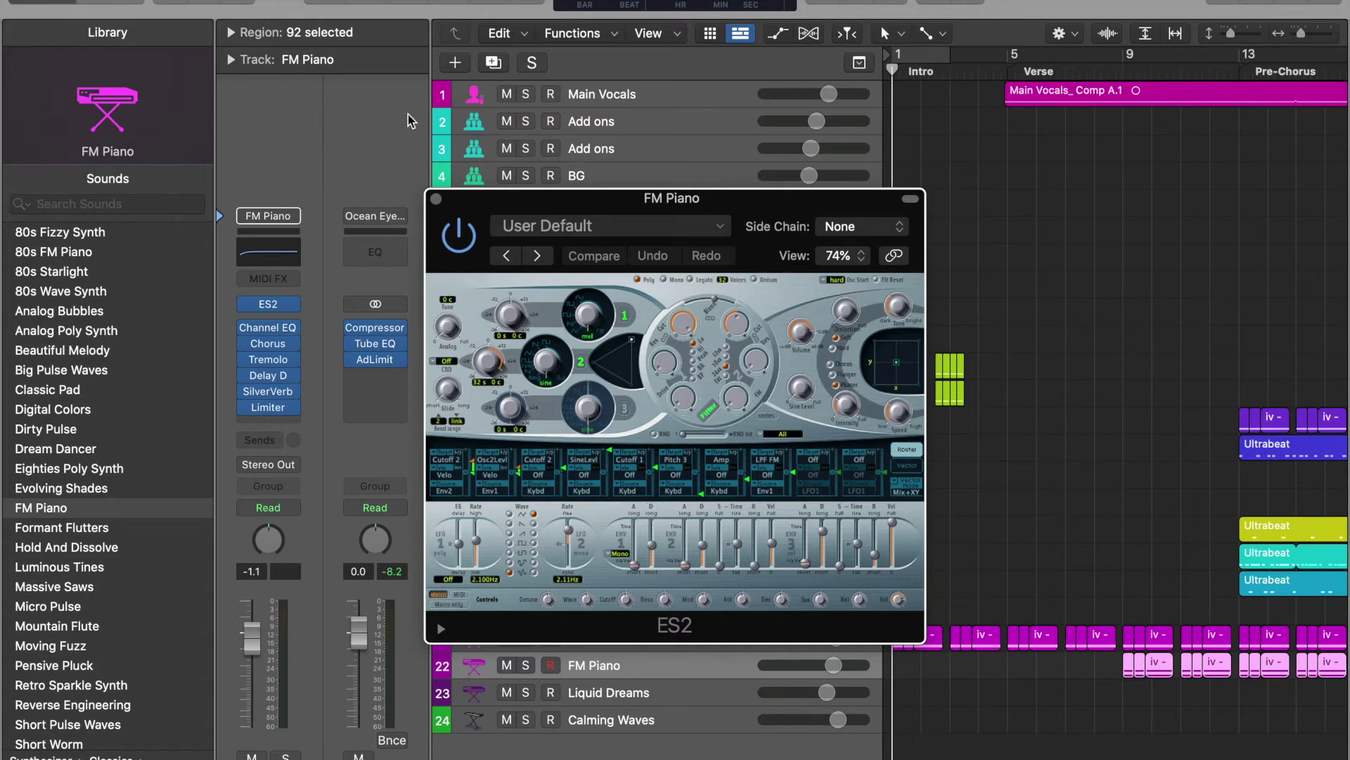
{"action": "left_click", "coordinate": [436, 199]}
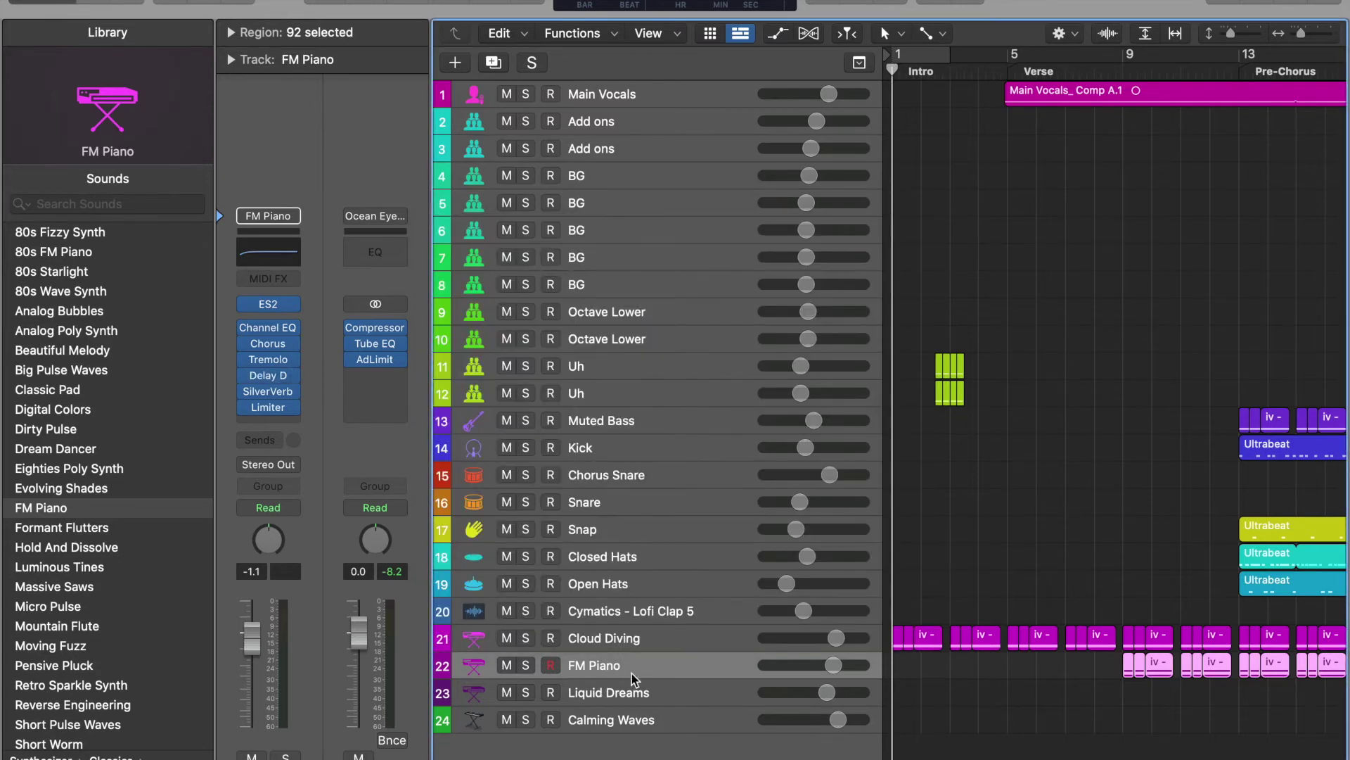
Audition the FM Piano track by playing notes in Musical Typing at octave C3, and close the keyboard
{"action": "key", "text": "super+k"}
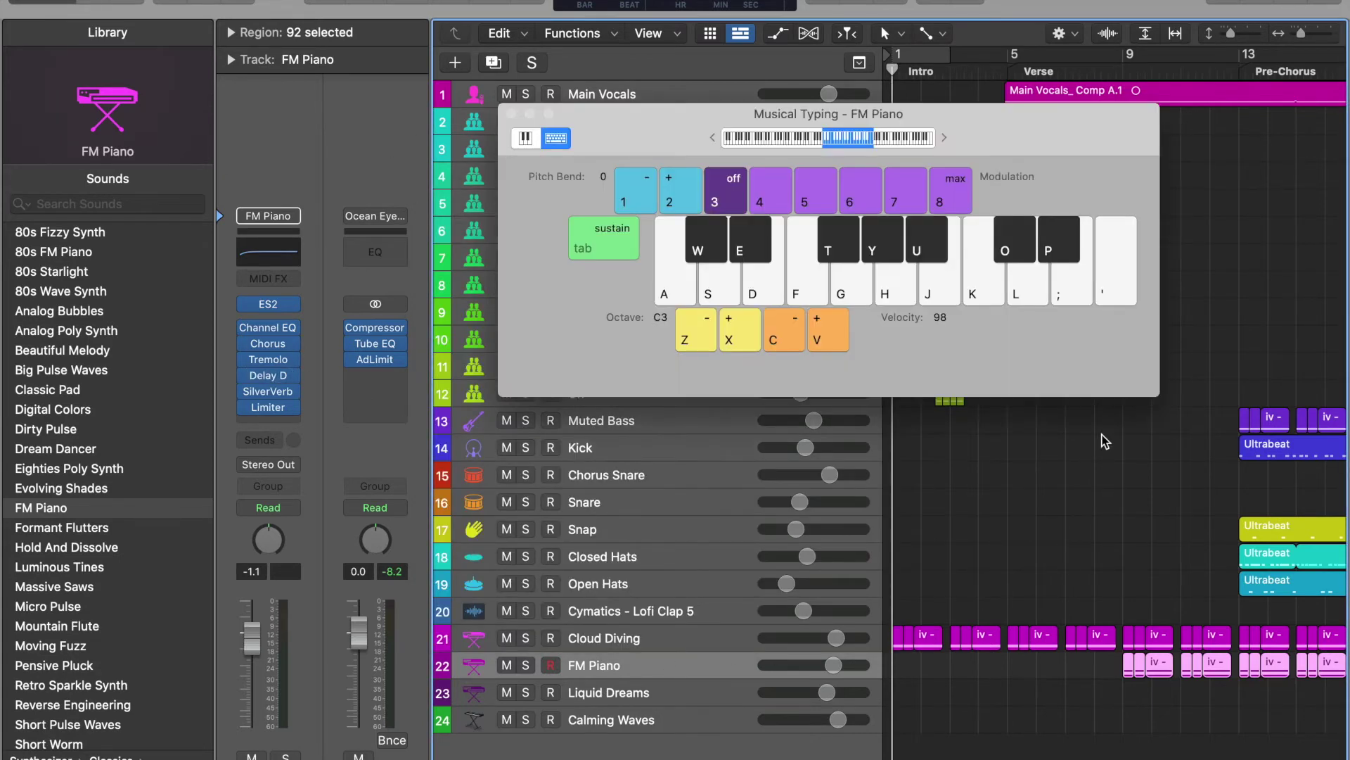
{"action": "key", "text": "a"}
{"action": "key", "text": "d"}
{"action": "key", "text": "h"}
{"action": "key", "text": "j"}
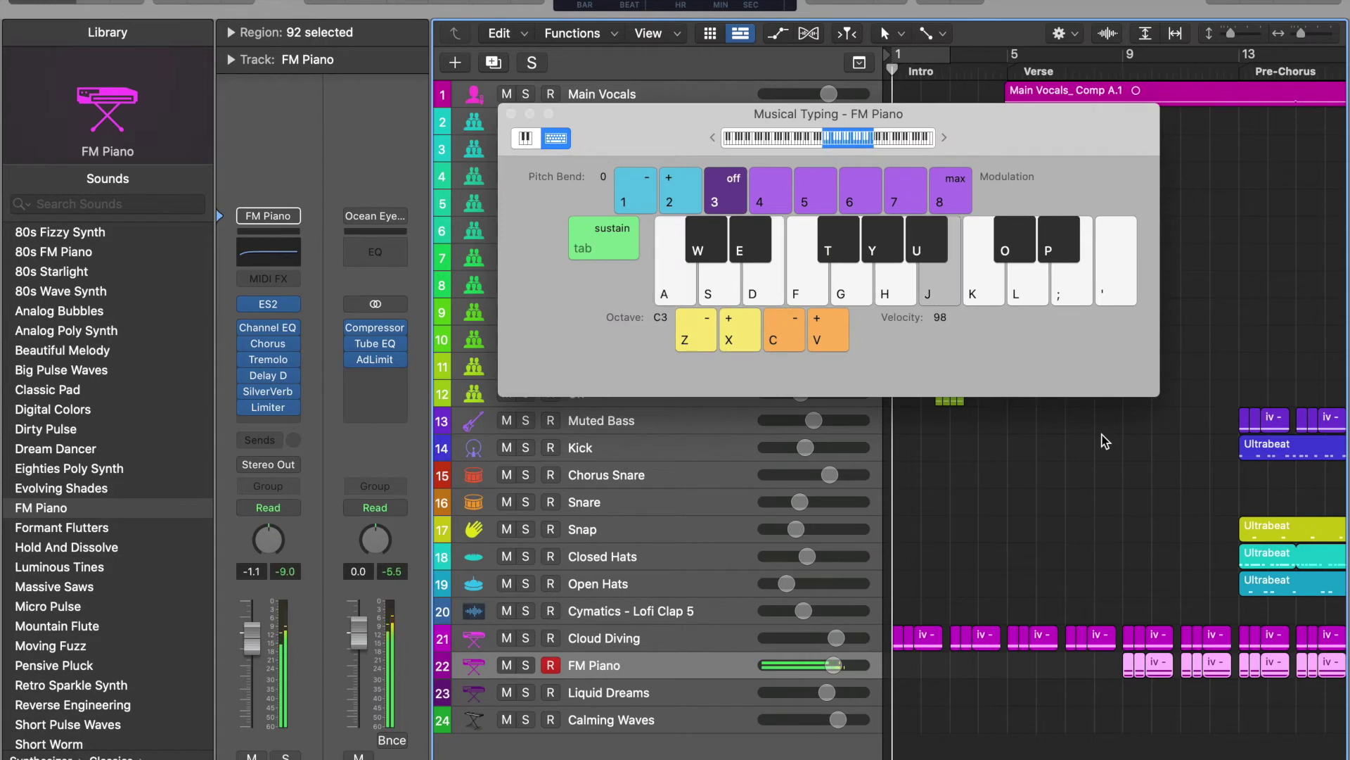
{"action": "key", "text": "a"}
{"action": "key", "text": "d"}
{"action": "key", "text": "g"}
{"action": "key", "text": "j"}
{"action": "key", "text": "a"}
{"action": "key", "text": "d"}
{"action": "key", "text": "h"}
{"action": "key", "text": "j"}
{"action": "key", "text": "k"}
{"action": "key", "text": "d"}
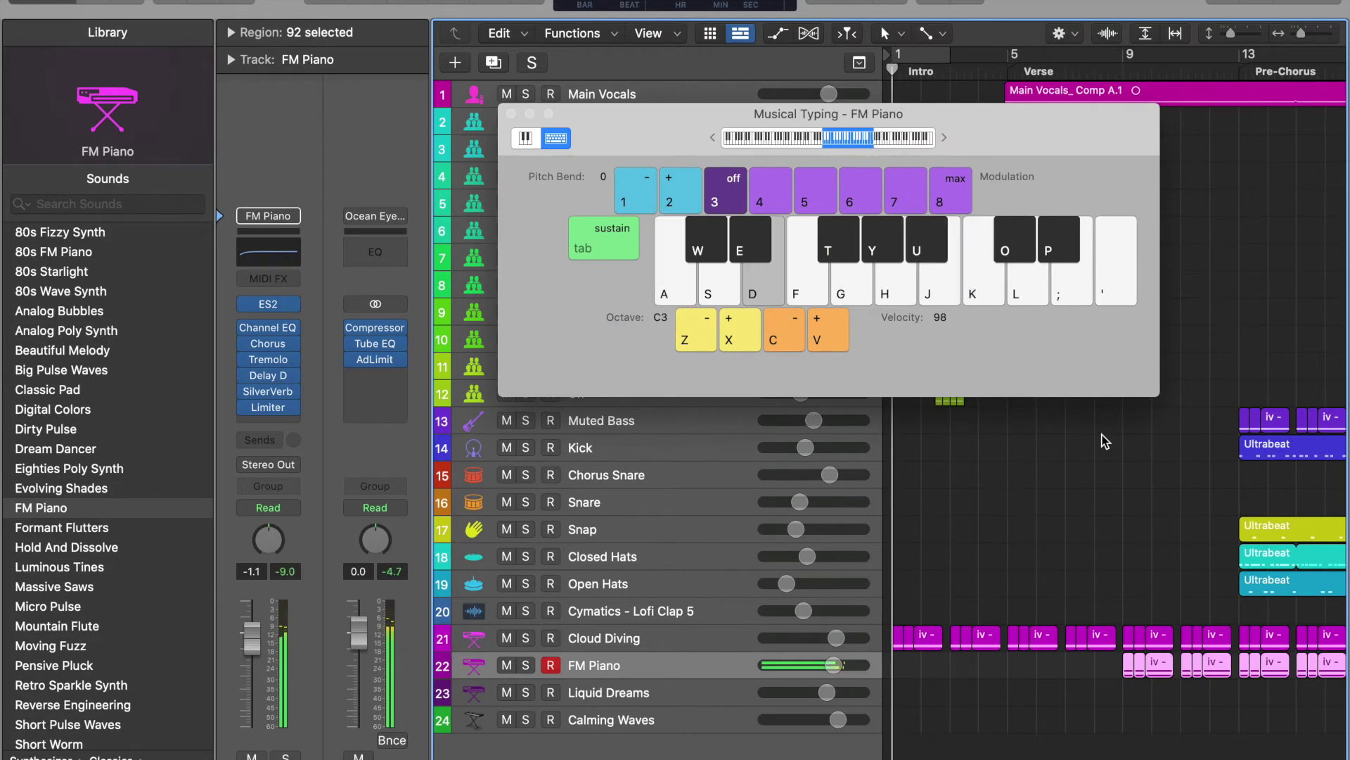
{"action": "left_click", "coordinate": [512, 114]}
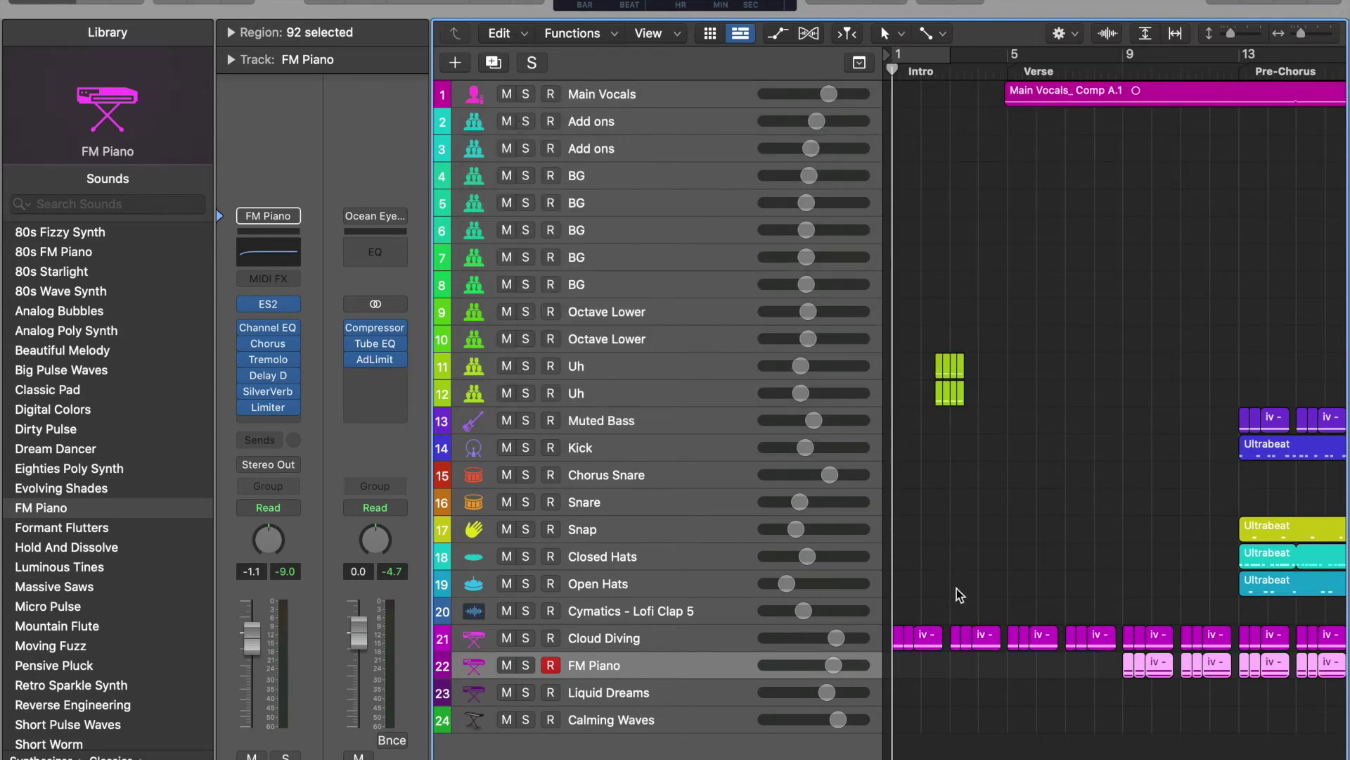
Solo the Cloud Diving and FM Piano tracks and play them back together
{"action": "left_click", "coordinate": [1104, 534]}
{"action": "key", "text": "s"}
{"action": "key", "text": "space"}
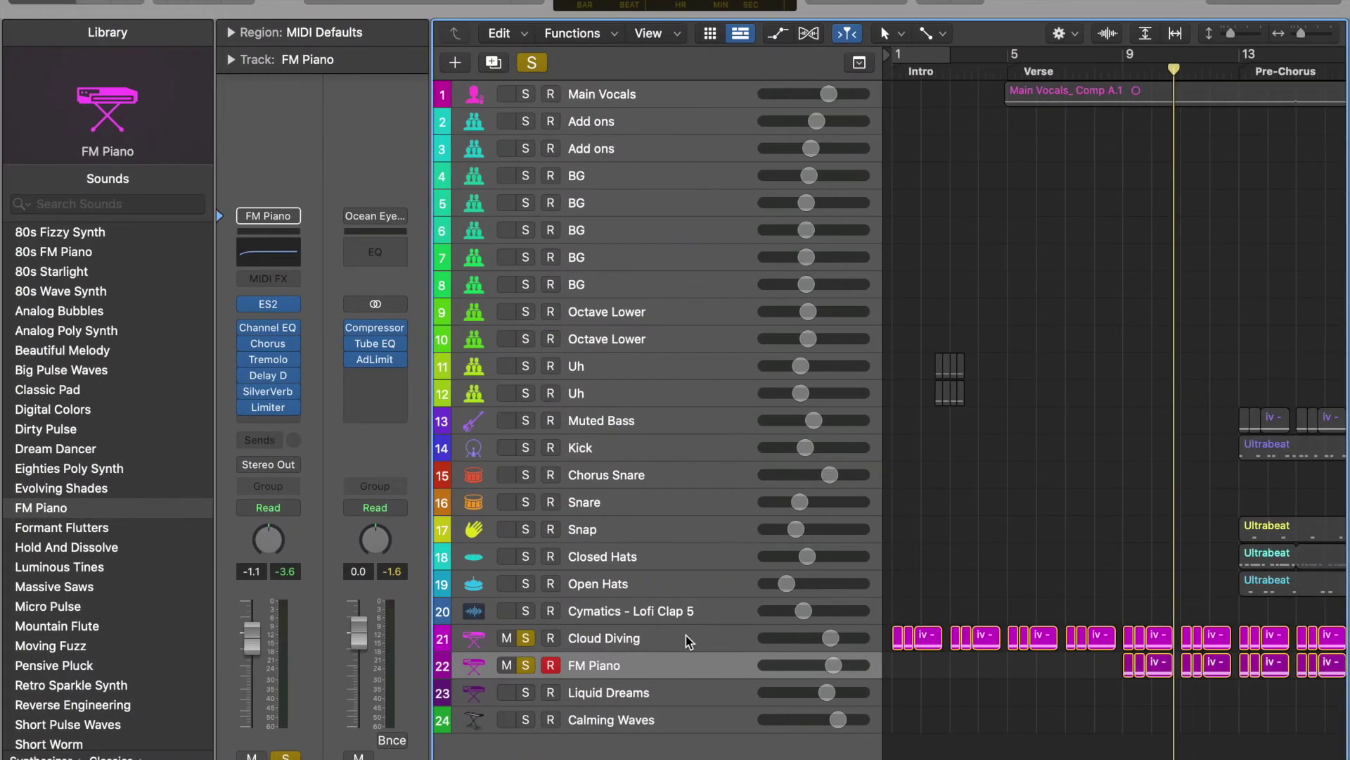
Select the Cloud Diving track, turn on the cycle range at the start of the Intro, and play from bar 1
{"action": "left_click", "coordinate": [685, 636]}
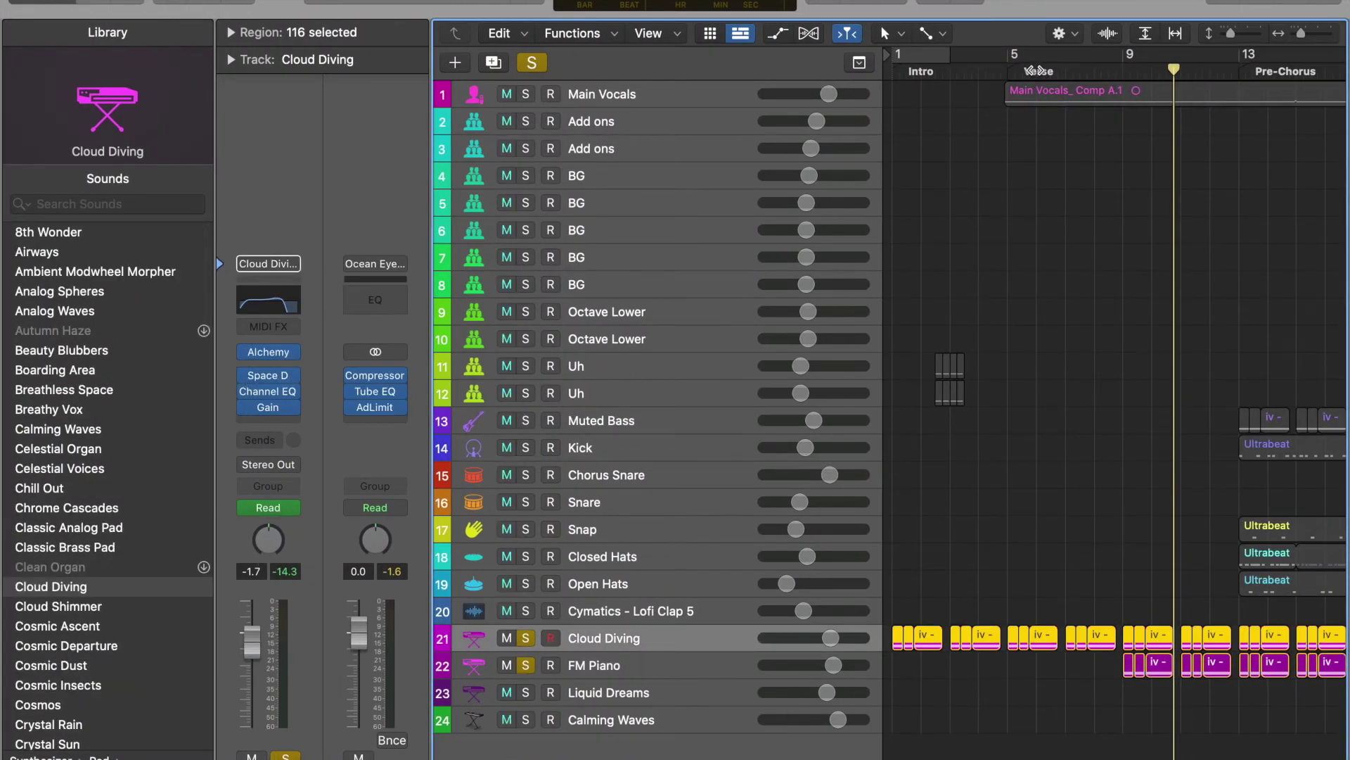
{"action": "left_click", "coordinate": [918, 56]}
{"action": "left_click", "coordinate": [895, 71]}
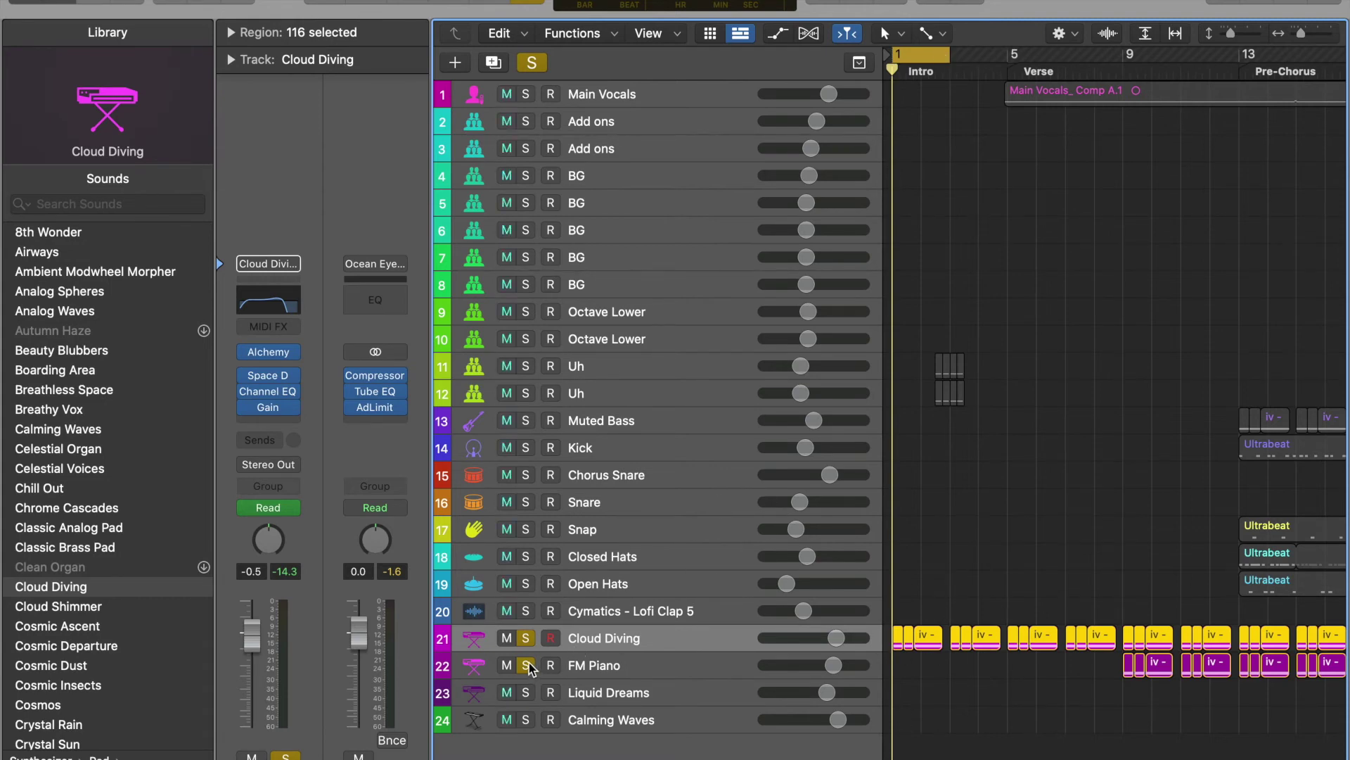
{"action": "key", "text": "space"}
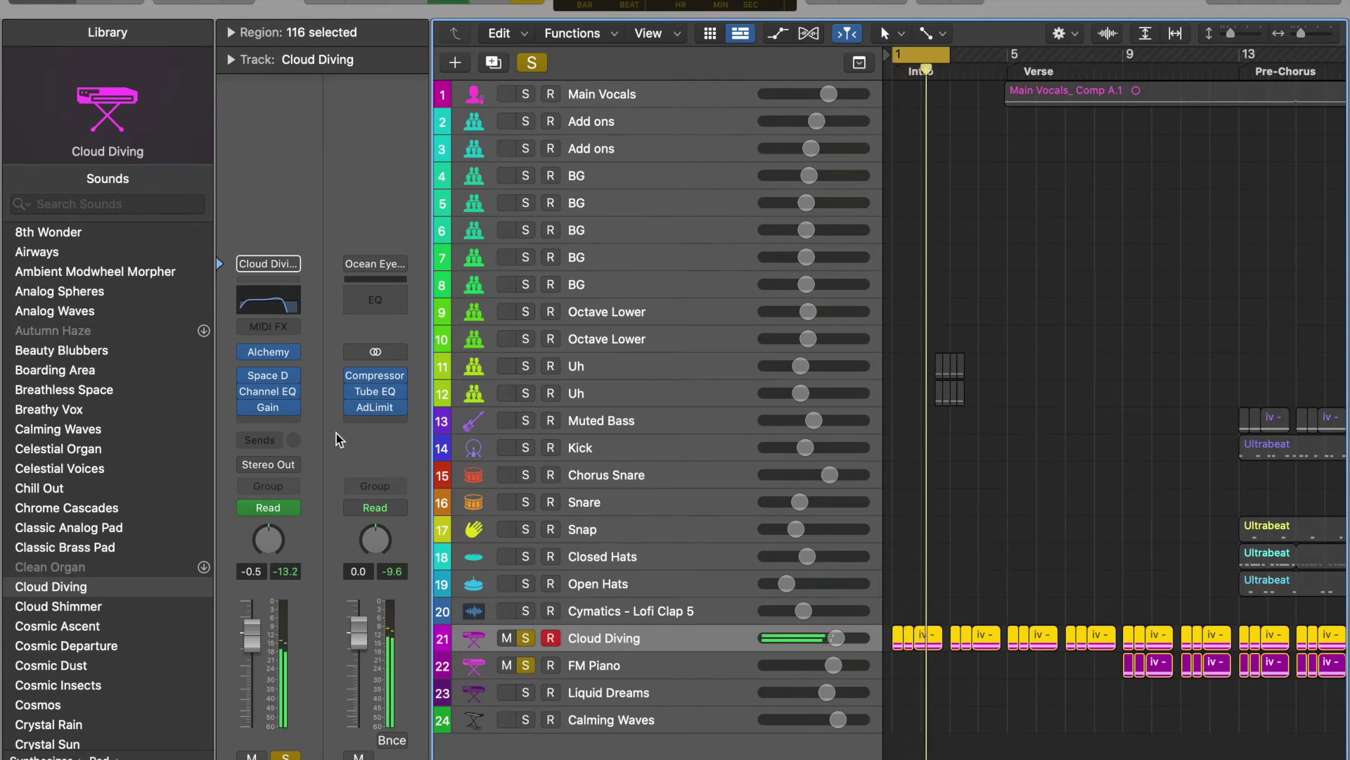
{"action": "mouse_move", "coordinate": [279, 402]}
{"action": "mouse_move", "coordinate": [247, 374]}
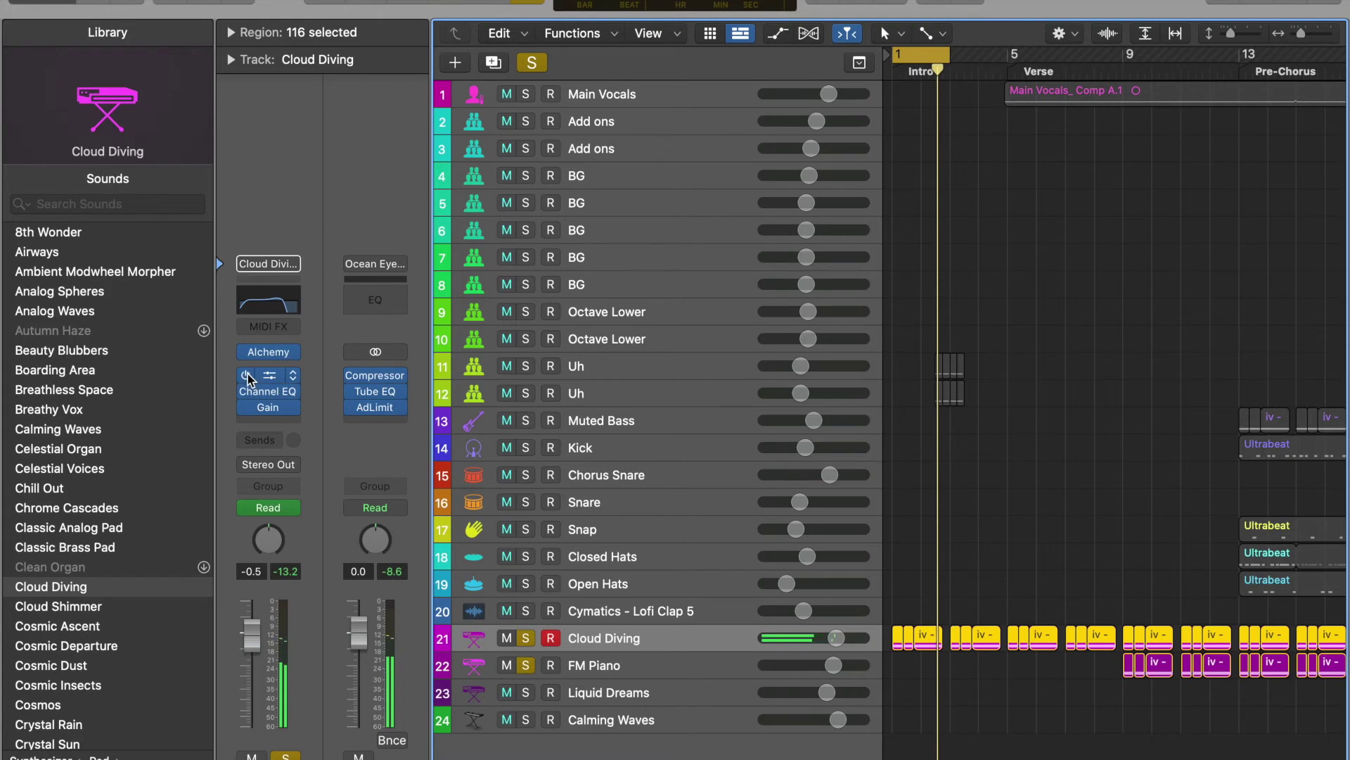
Inspect the Space Designer reverb on the Cloud Diving track, and play the track to compare its sound with and without the reverb
{"action": "left_click", "coordinate": [267, 380]}
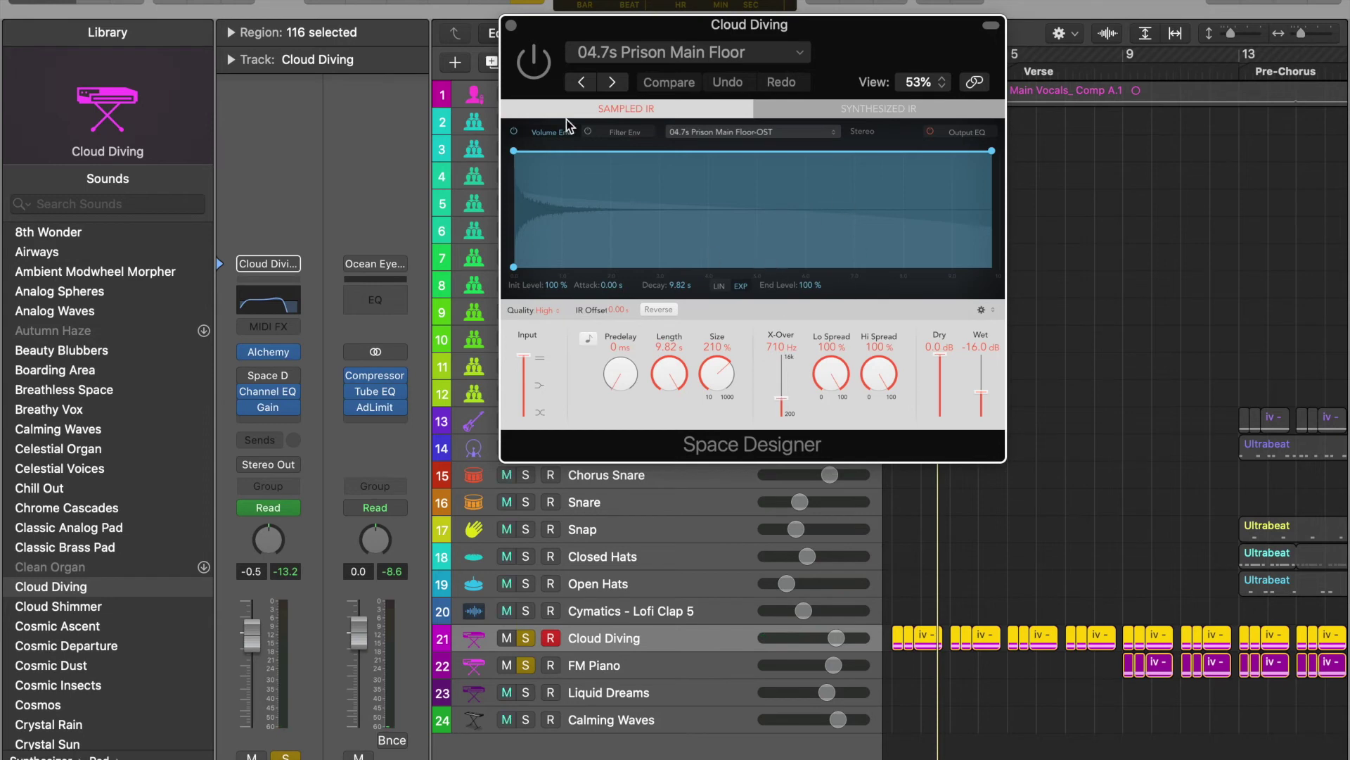
{"action": "left_click", "coordinate": [511, 26]}
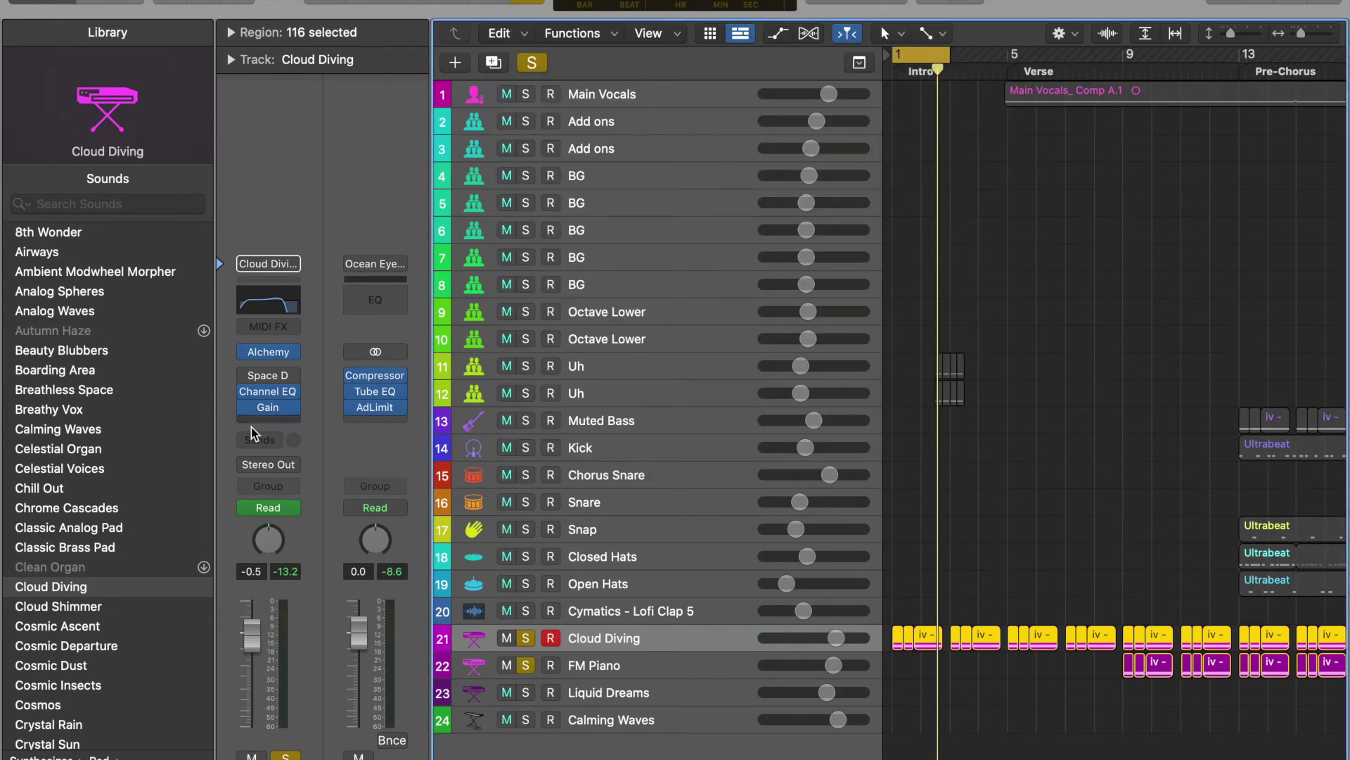
{"action": "key", "text": "space"}
{"action": "mouse_move", "coordinate": [258, 375]}
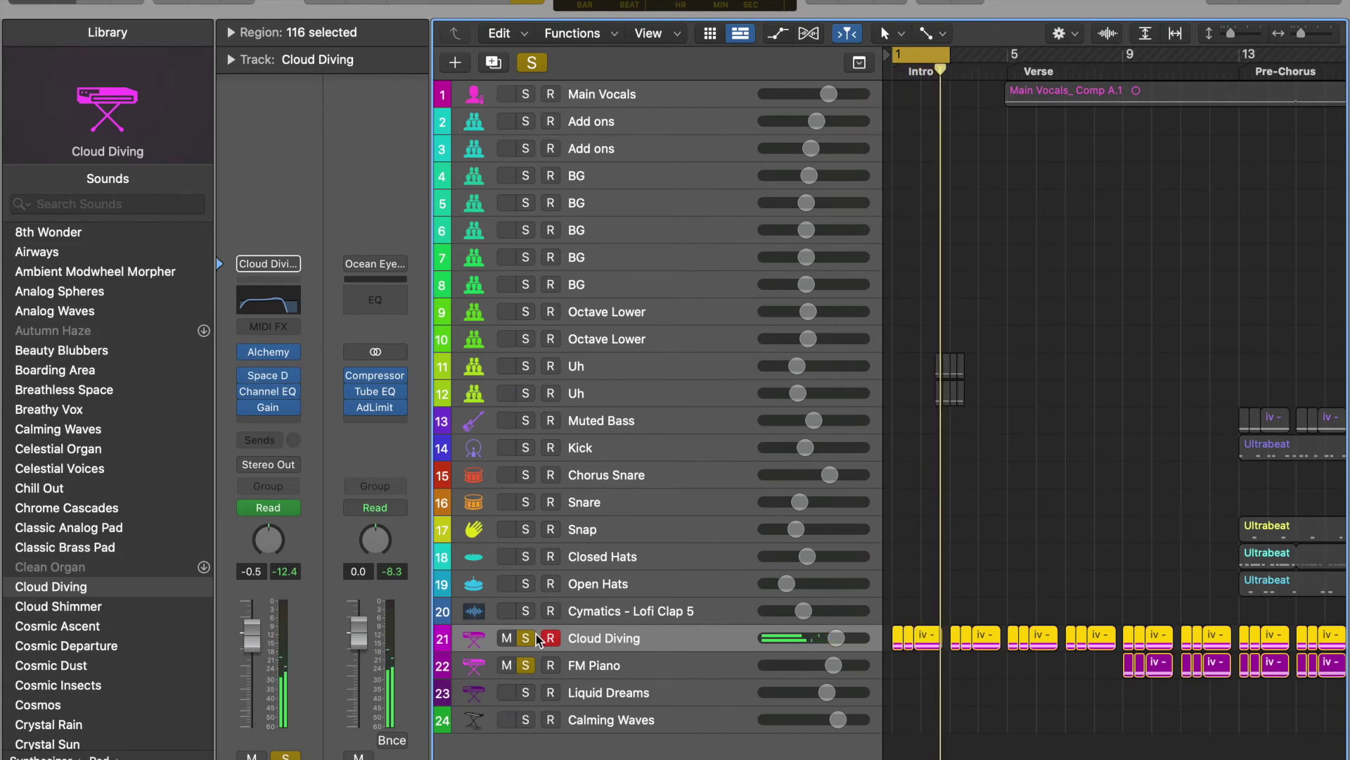
Take the Cloud Diving track out of solo and bypass the Chorus, Tremolo, Delay D and SilverVerb effects on the FM Piano track
{"action": "left_click", "coordinate": [1123, 71]}
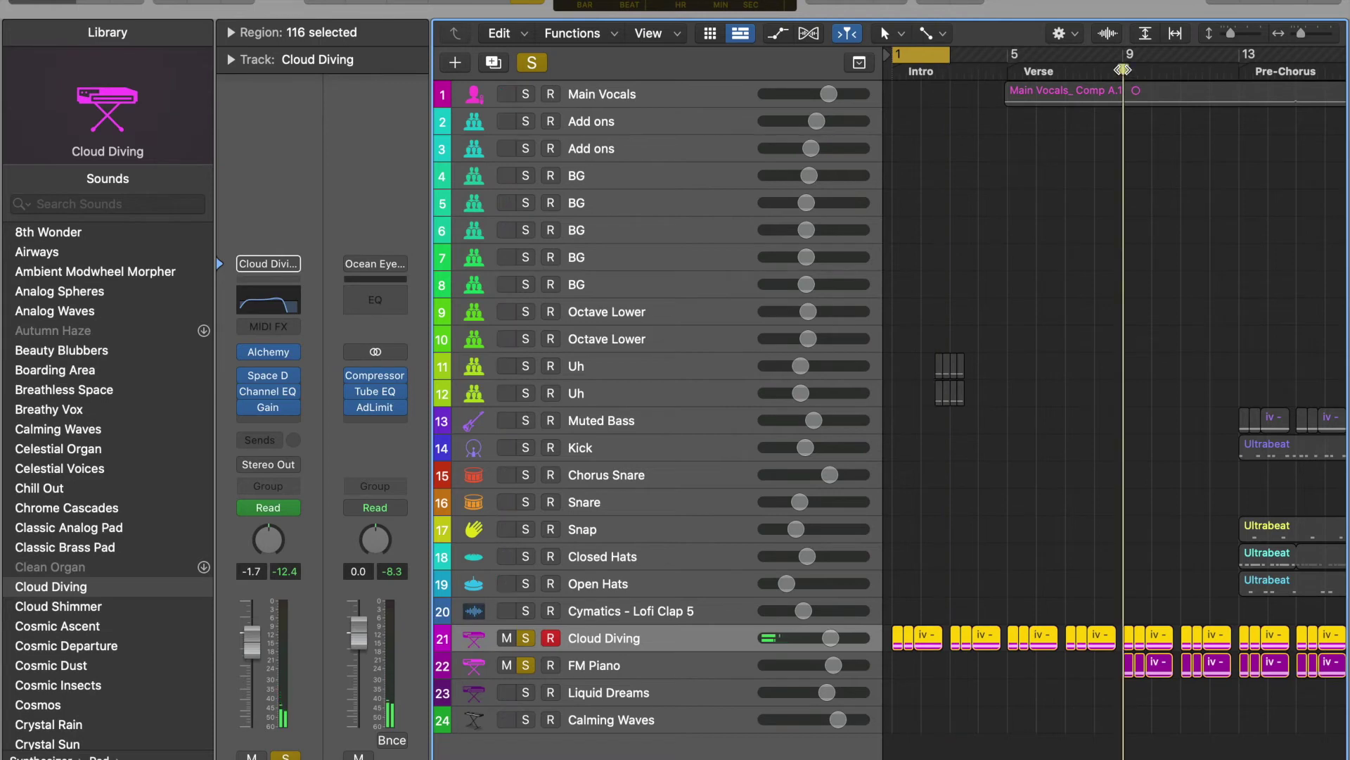
{"action": "left_click", "coordinate": [526, 638]}
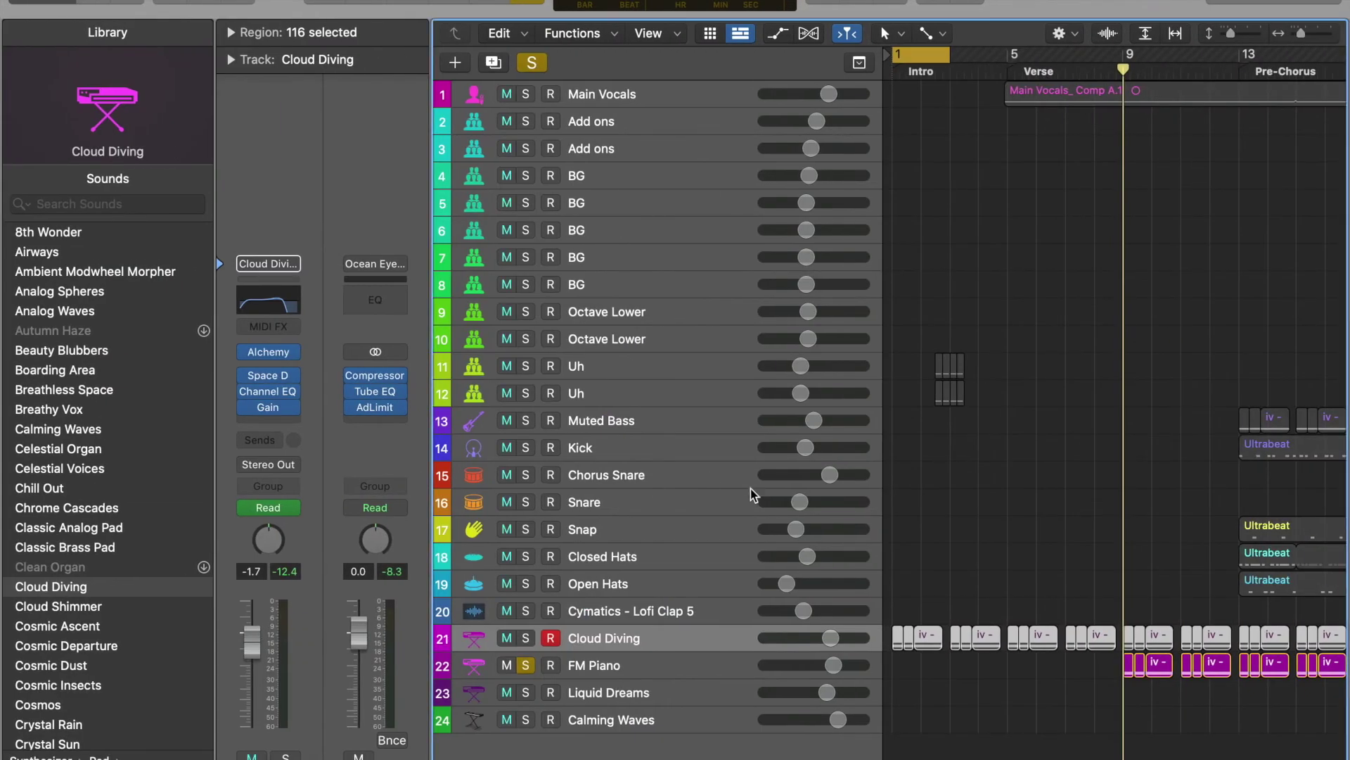
{"action": "left_click", "coordinate": [656, 665]}
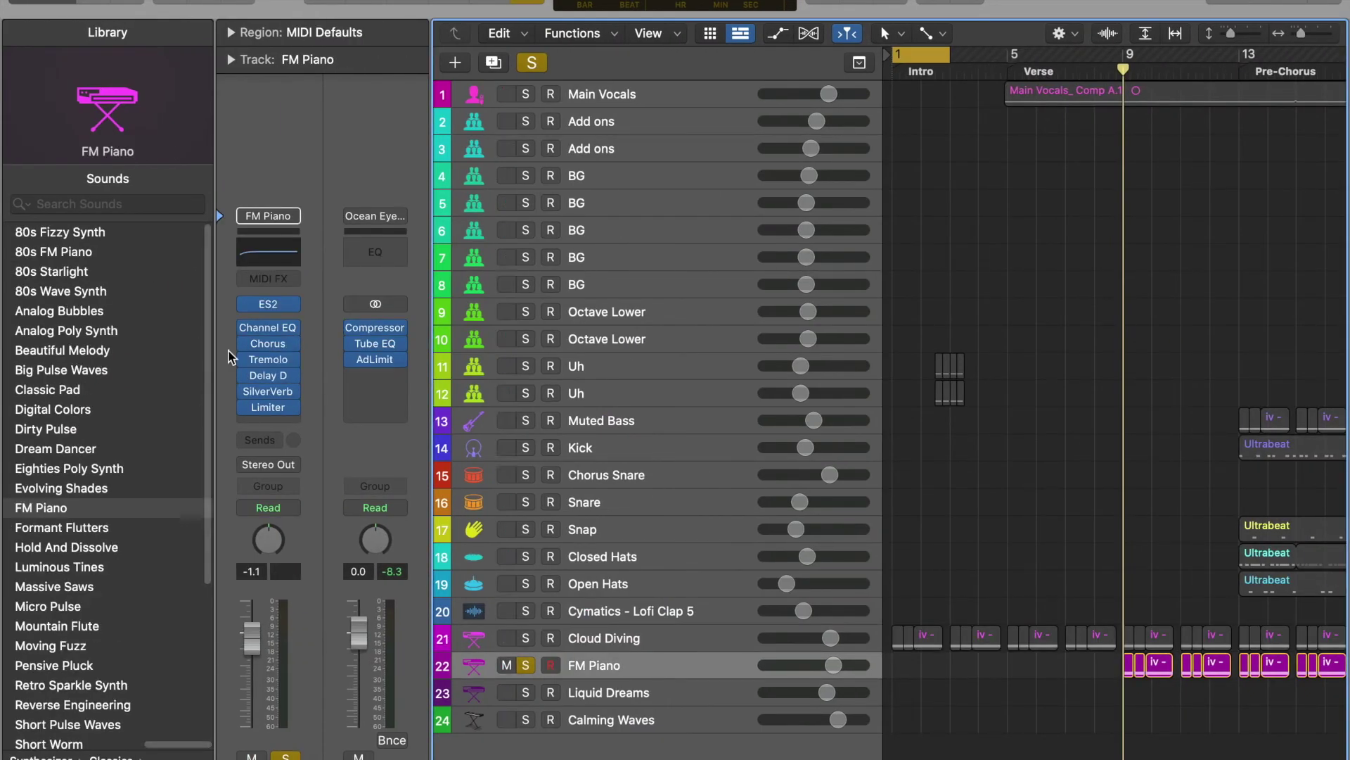
{"action": "mouse_move", "coordinate": [246, 344]}
{"action": "left_click", "coordinate": [247, 374]}
{"action": "left_click", "coordinate": [246, 392]}
Play the FM Piano track without its effects, cycling playback over bars 9 to 11
{"action": "key", "text": "Return"}
{"action": "key", "text": "space"}
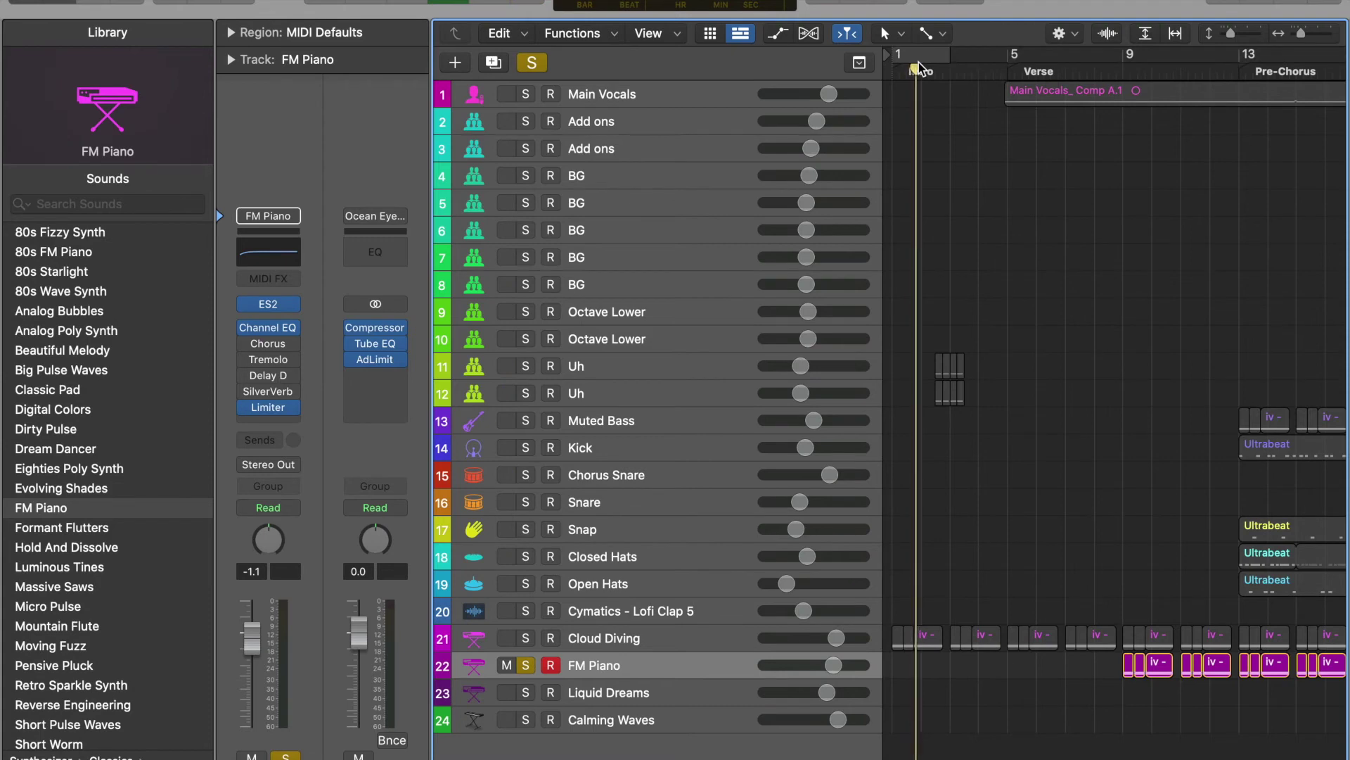
{"action": "left_click", "coordinate": [1128, 65]}
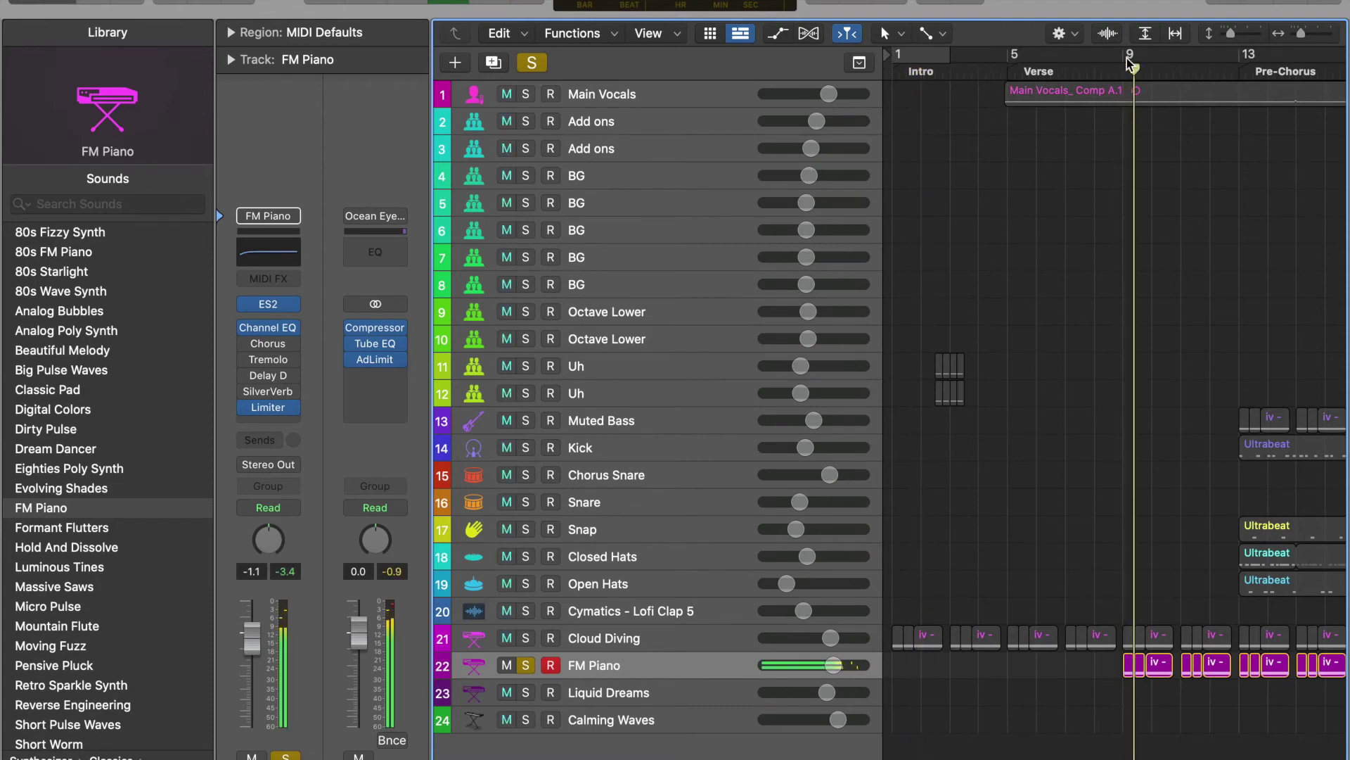
{"action": "left_click_drag", "start_coordinate": [1126, 57], "coordinate": [1181, 57]}
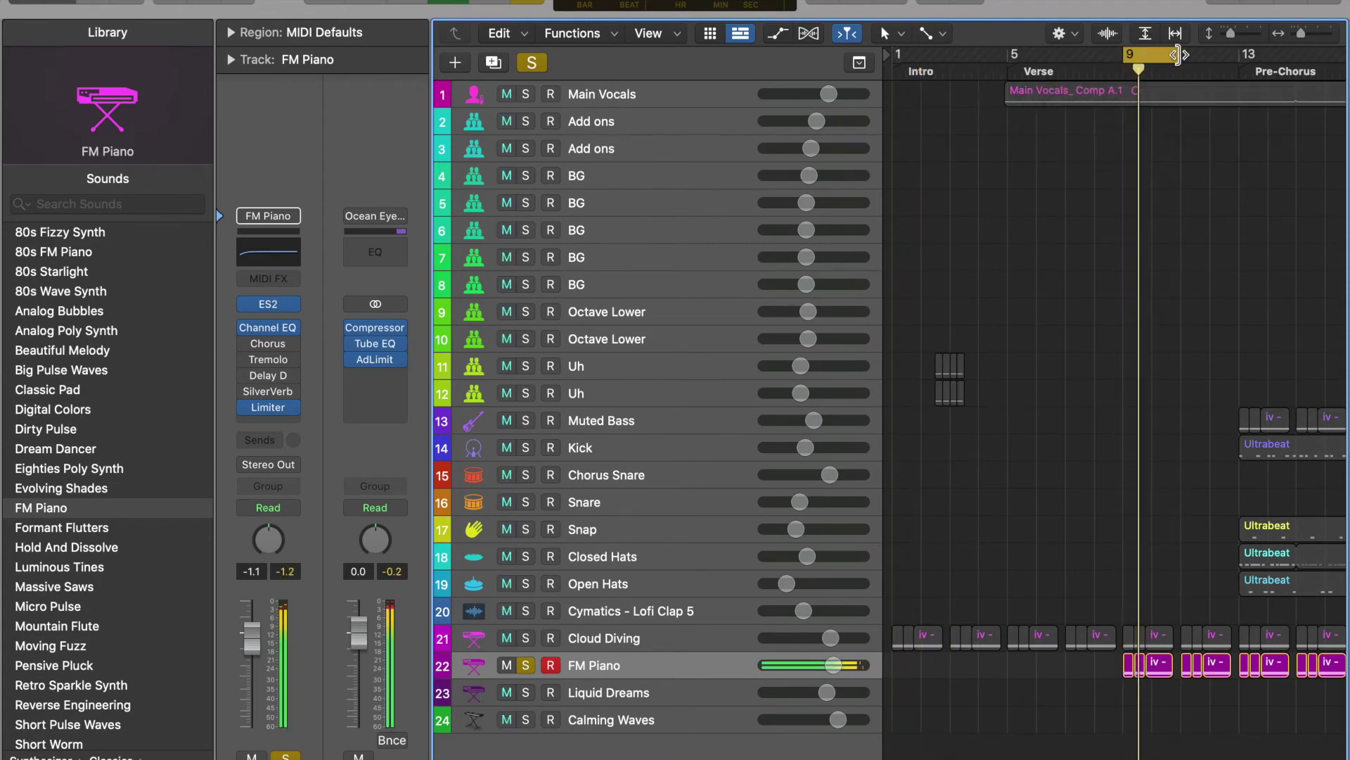
Re-enable Chorus, Tremolo, Delay D and SilverVerb on the playing FM Piano track, and solo Cloud Diving again
{"action": "left_click", "coordinate": [245, 344]}
{"action": "left_click", "coordinate": [245, 360]}
{"action": "left_click", "coordinate": [245, 370]}
{"action": "left_click", "coordinate": [243, 391]}
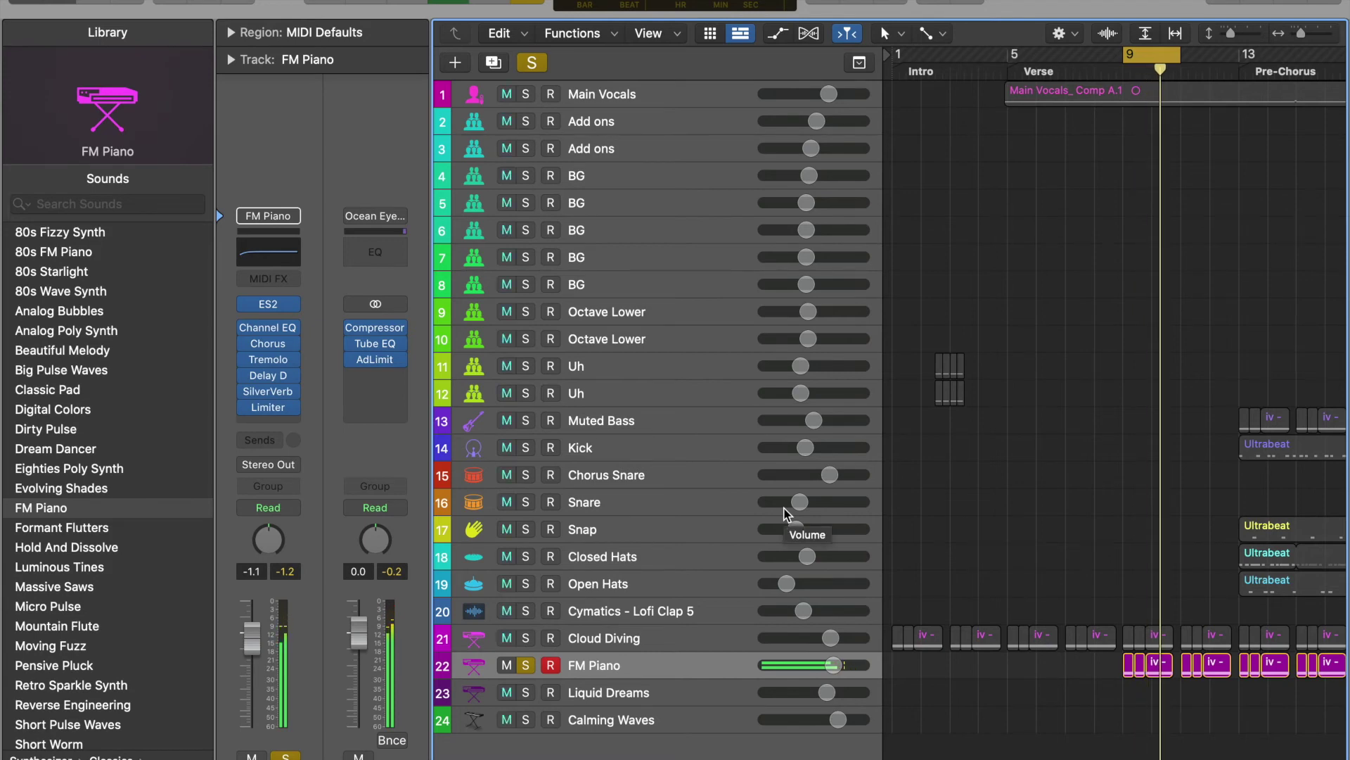
{"action": "left_click", "coordinate": [526, 642]}
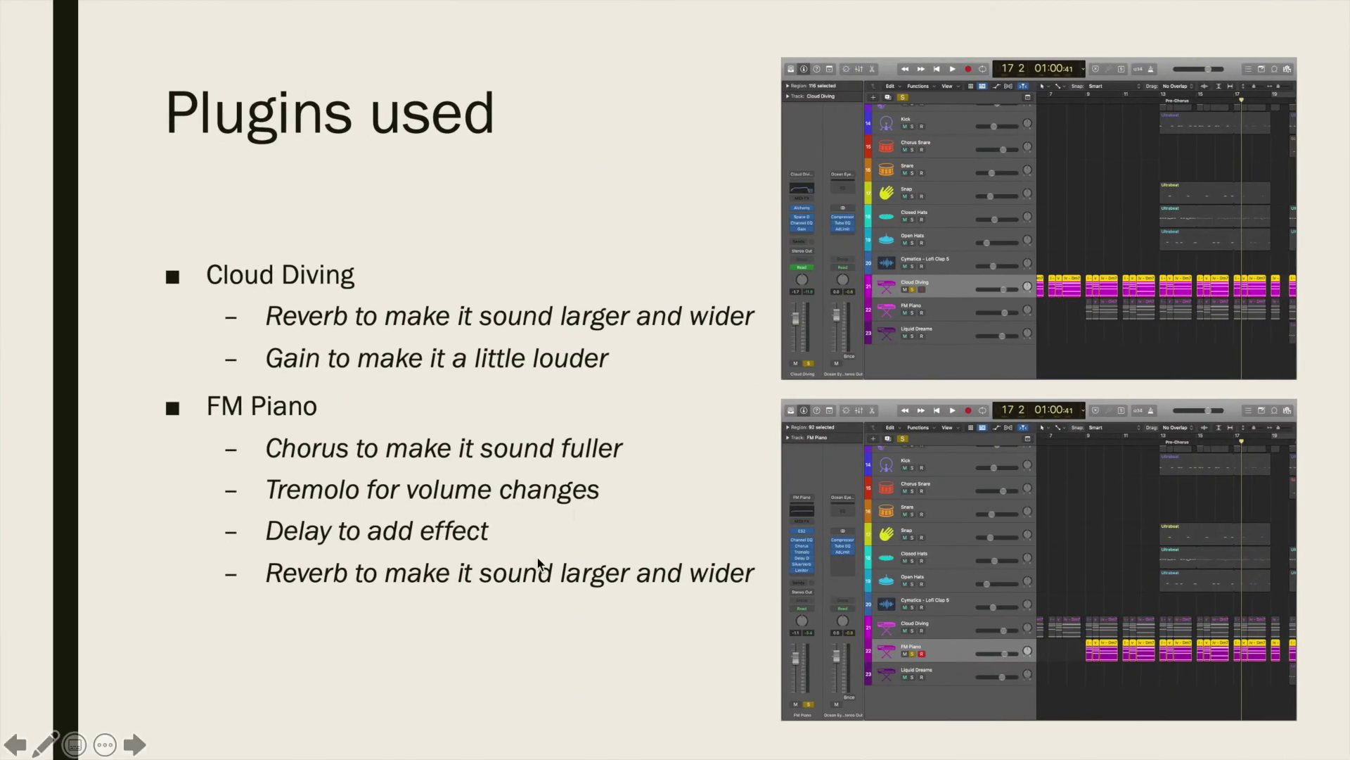
Advance the presentation to the next slide, and switch back to Logic Pro to view the Pre-Chorus and Chorus drum regions
{"action": "key", "text": "Right"}
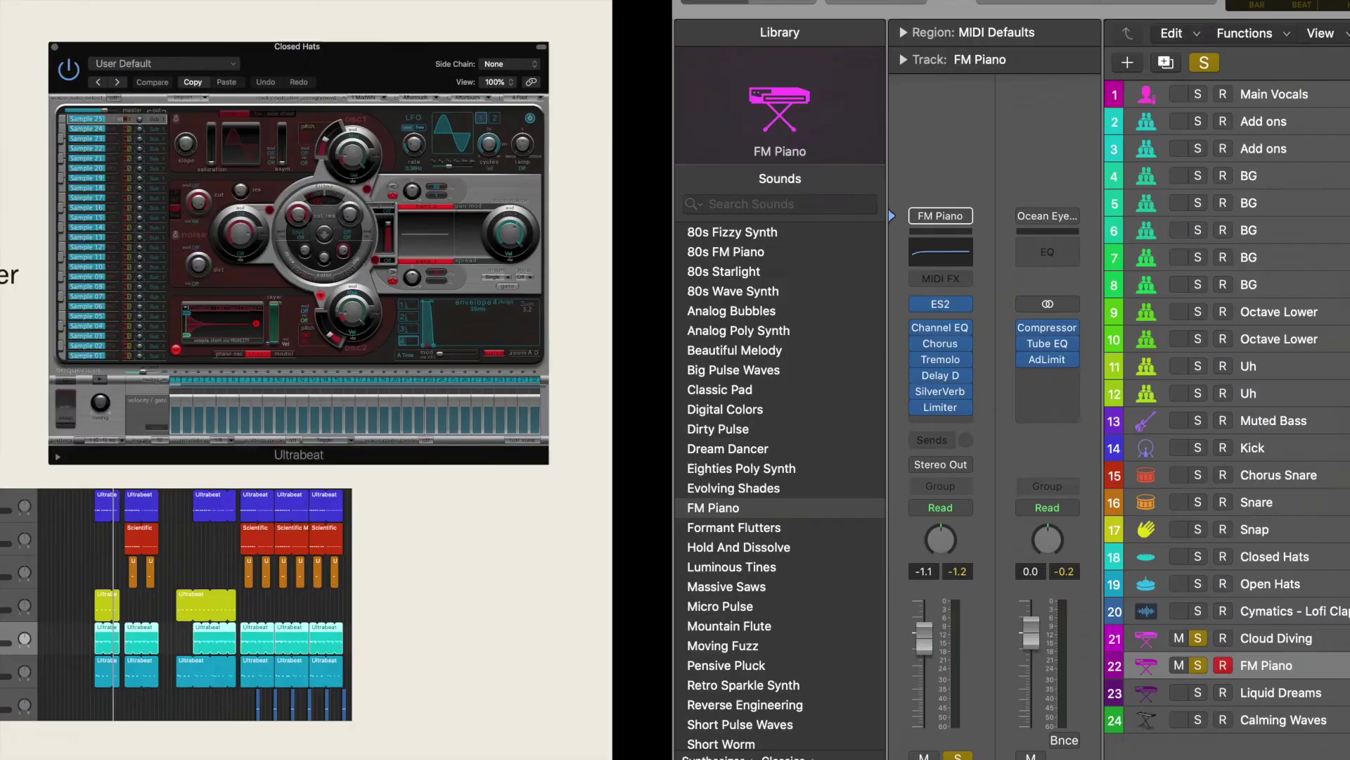
{"action": "scroll", "coordinate": [1107, 450], "scroll_direction": "right", "scroll_amount": 15}
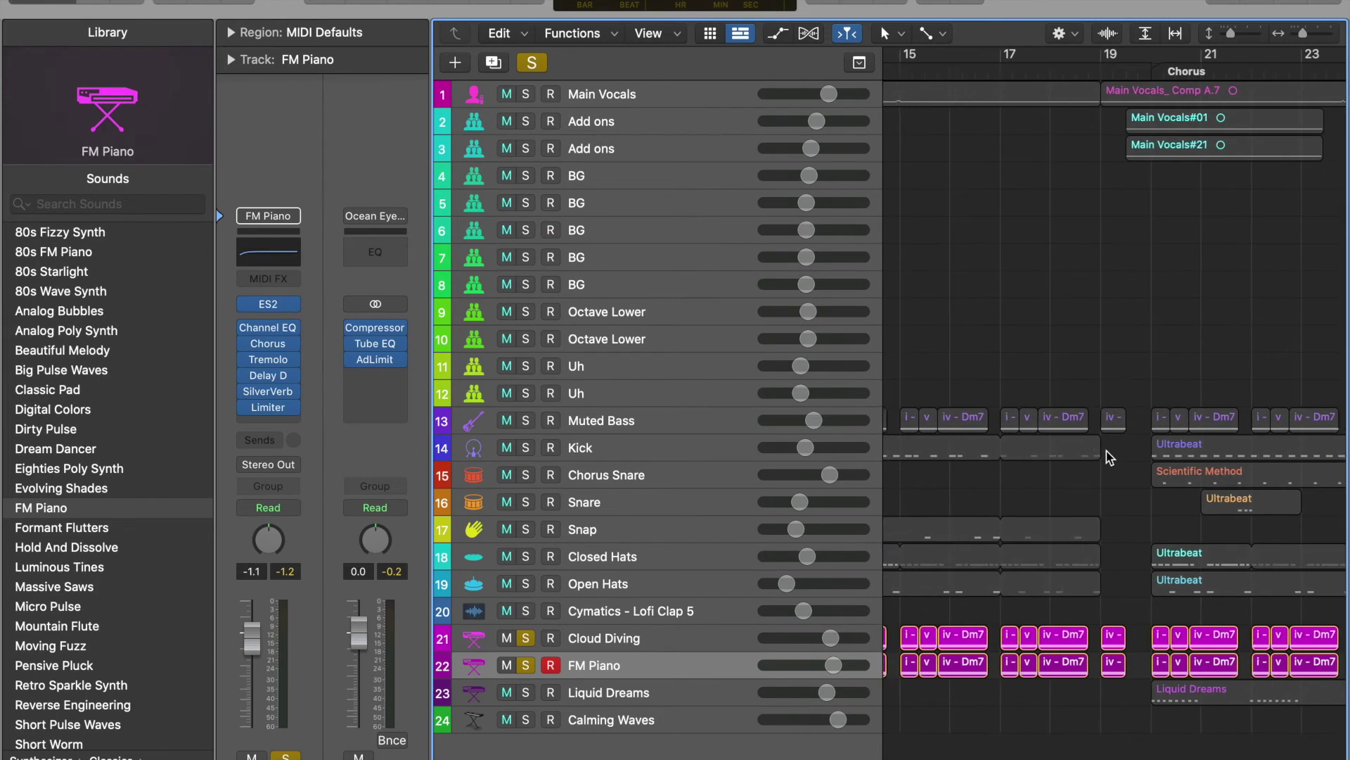
{"action": "scroll", "coordinate": [1107, 450], "scroll_direction": "left", "scroll_amount": 5}
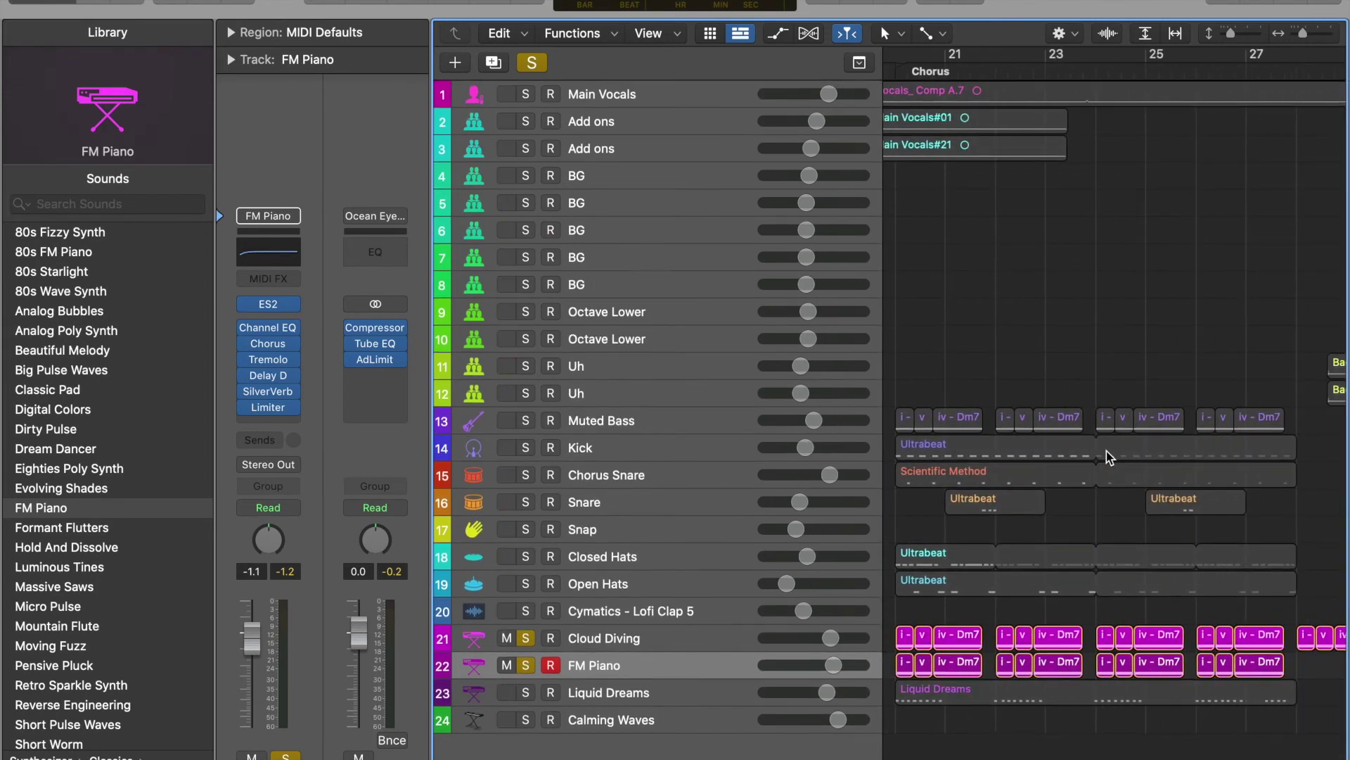
{"action": "scroll", "coordinate": [1107, 451], "scroll_direction": "left", "scroll_amount": 1}
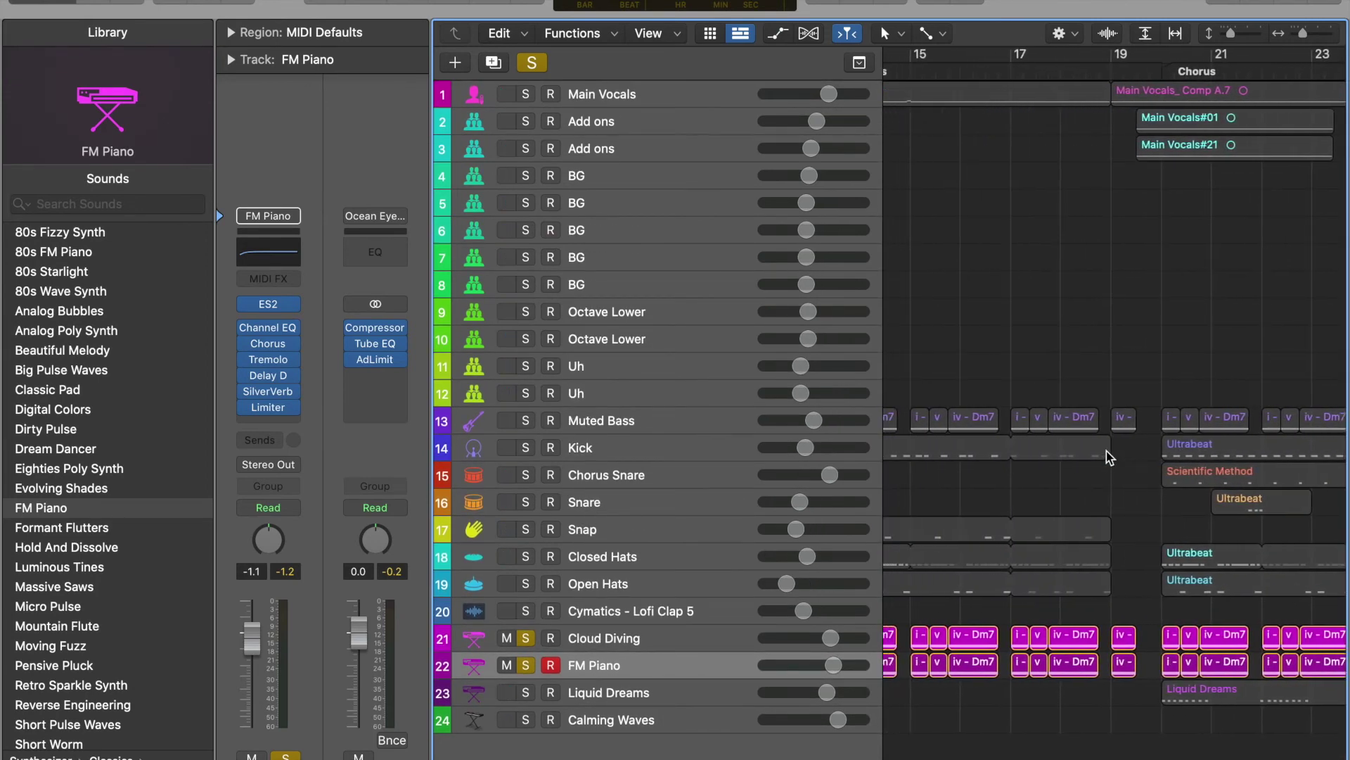
Replace the solo on Cloud Diving and FM Piano with a solo on the drum tracks from Kick to Cymatics - Lofi Clap 5
{"action": "left_click", "coordinate": [667, 452]}
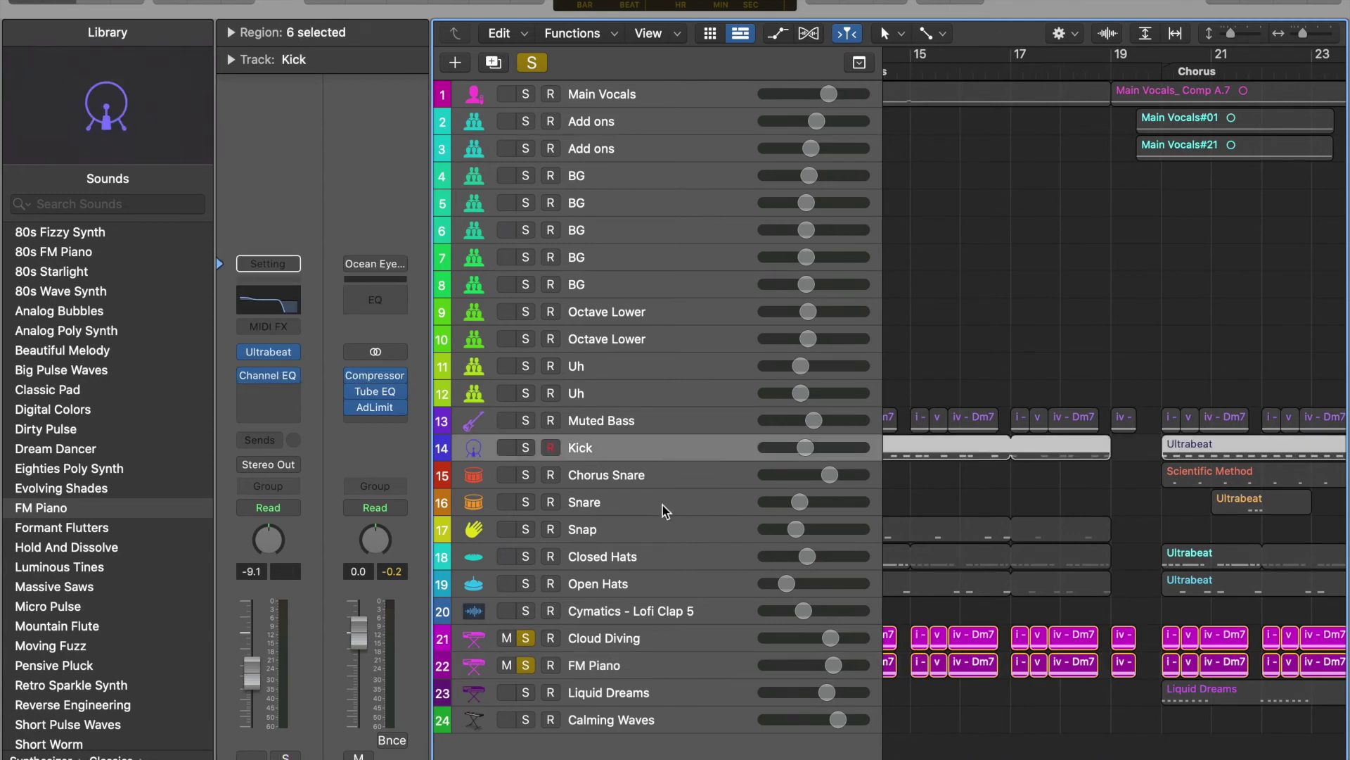
{"action": "left_click", "coordinate": [723, 619], "text": "shift"}
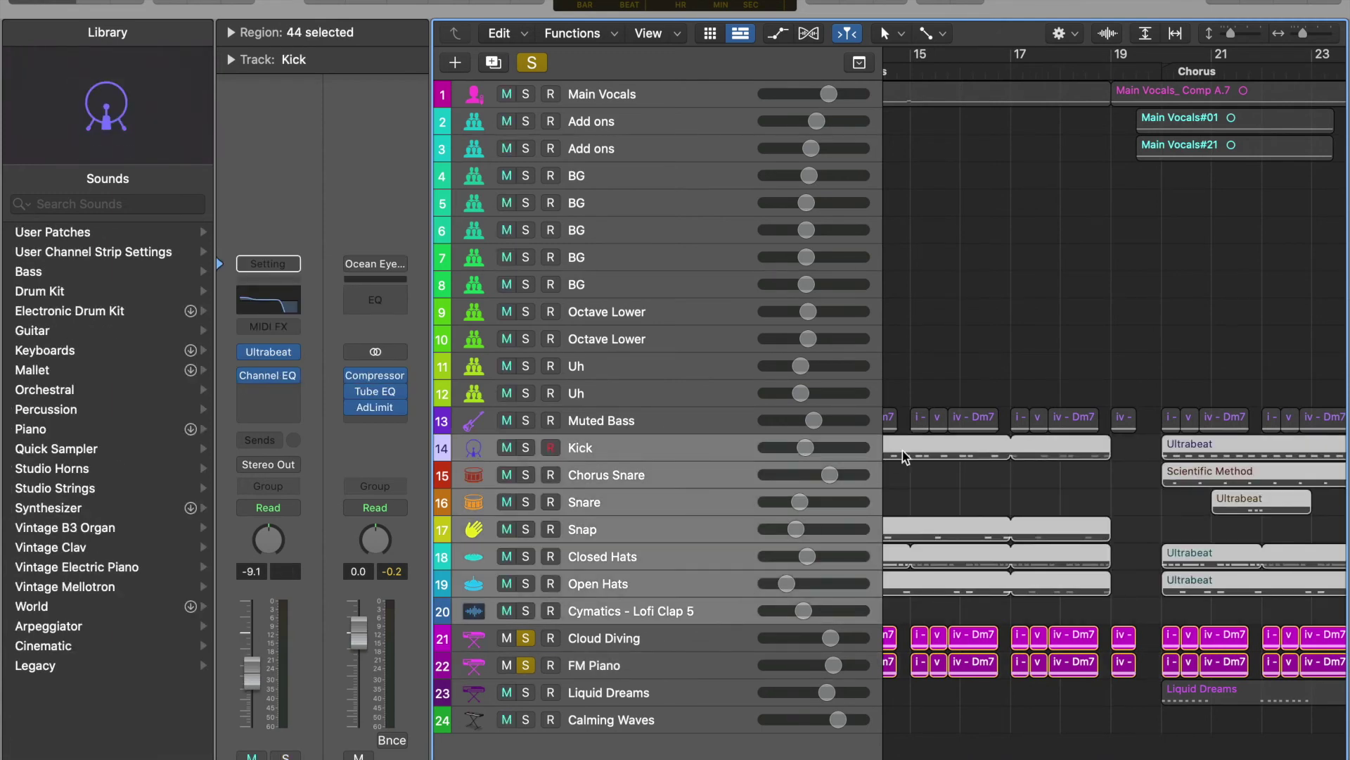
{"action": "left_click", "coordinate": [529, 668]}
{"action": "left_click", "coordinate": [527, 638]}
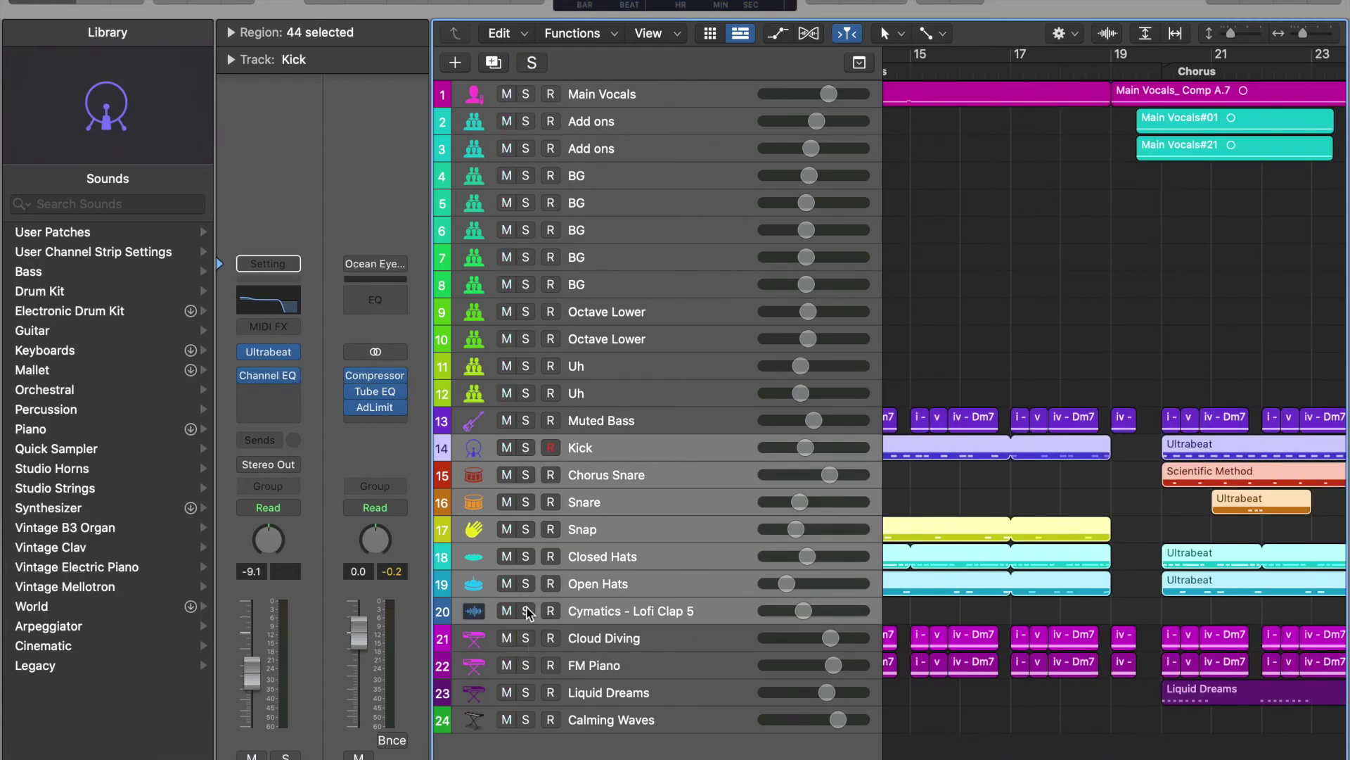
{"action": "left_click", "coordinate": [526, 610]}
Play back the soloed drum tracks from bar 12, just before the Pre-Chorus
{"action": "scroll", "coordinate": [1139, 478], "scroll_direction": "left", "scroll_amount": 5}
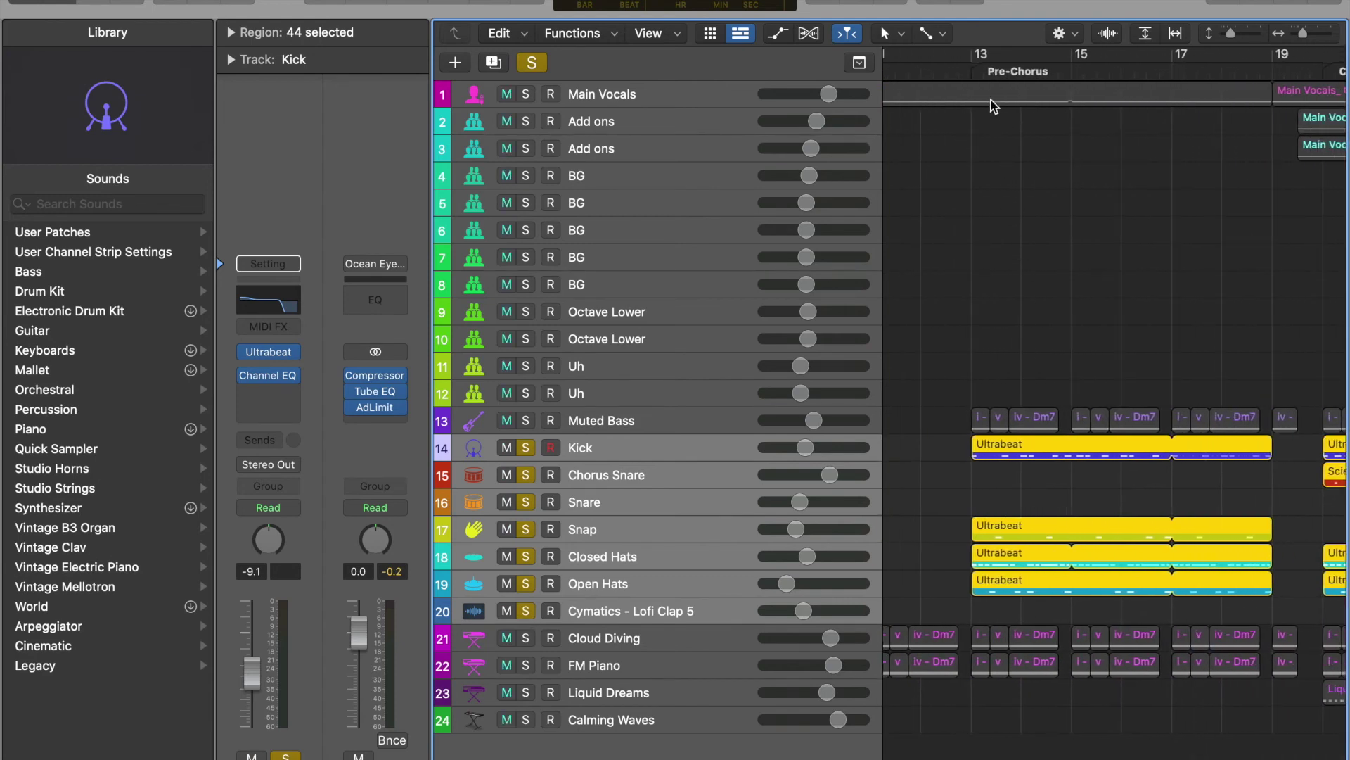
{"action": "left_click", "coordinate": [970, 78]}
{"action": "scroll", "coordinate": [1023, 566], "scroll_direction": "down", "scroll_amount": 3}
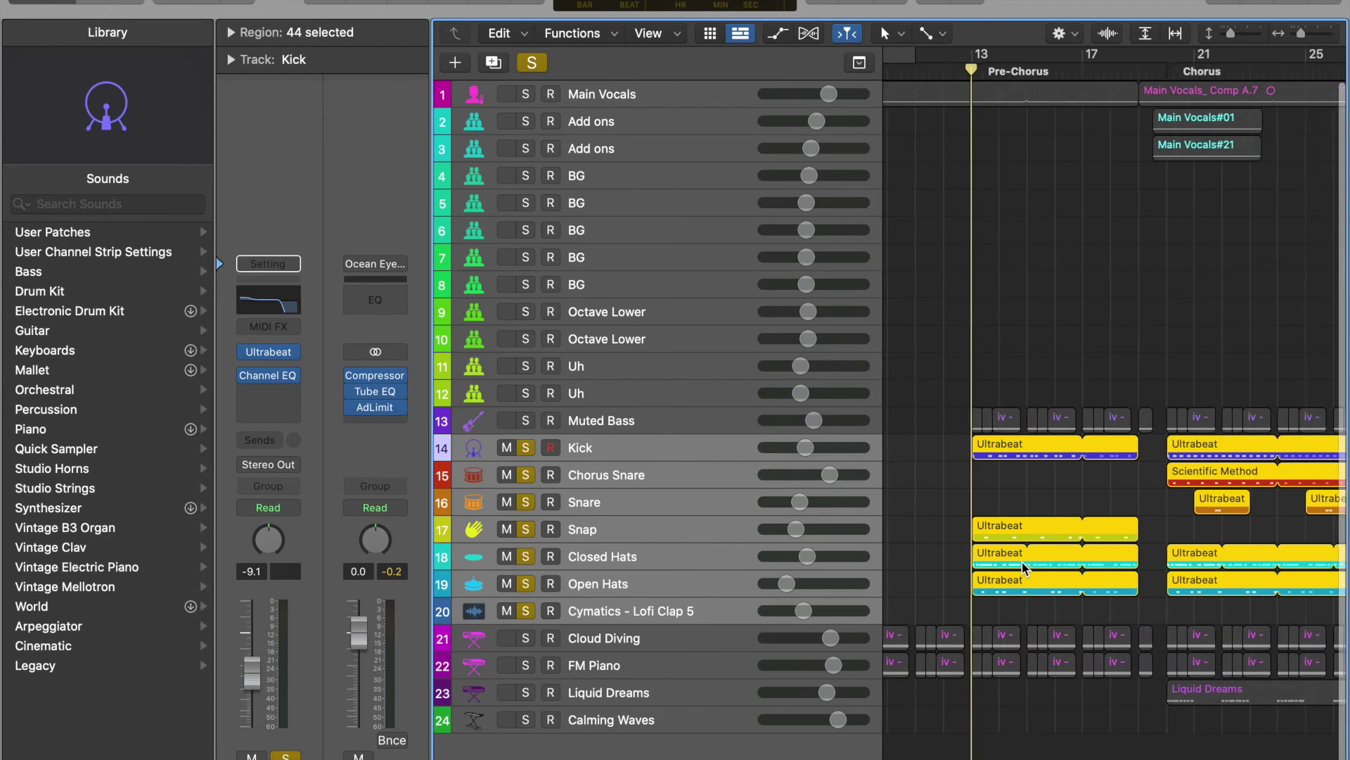
{"action": "scroll", "coordinate": [1023, 566], "scroll_direction": "up", "scroll_amount": 3}
{"action": "scroll", "coordinate": [1024, 567], "scroll_direction": "down", "scroll_amount": 2}
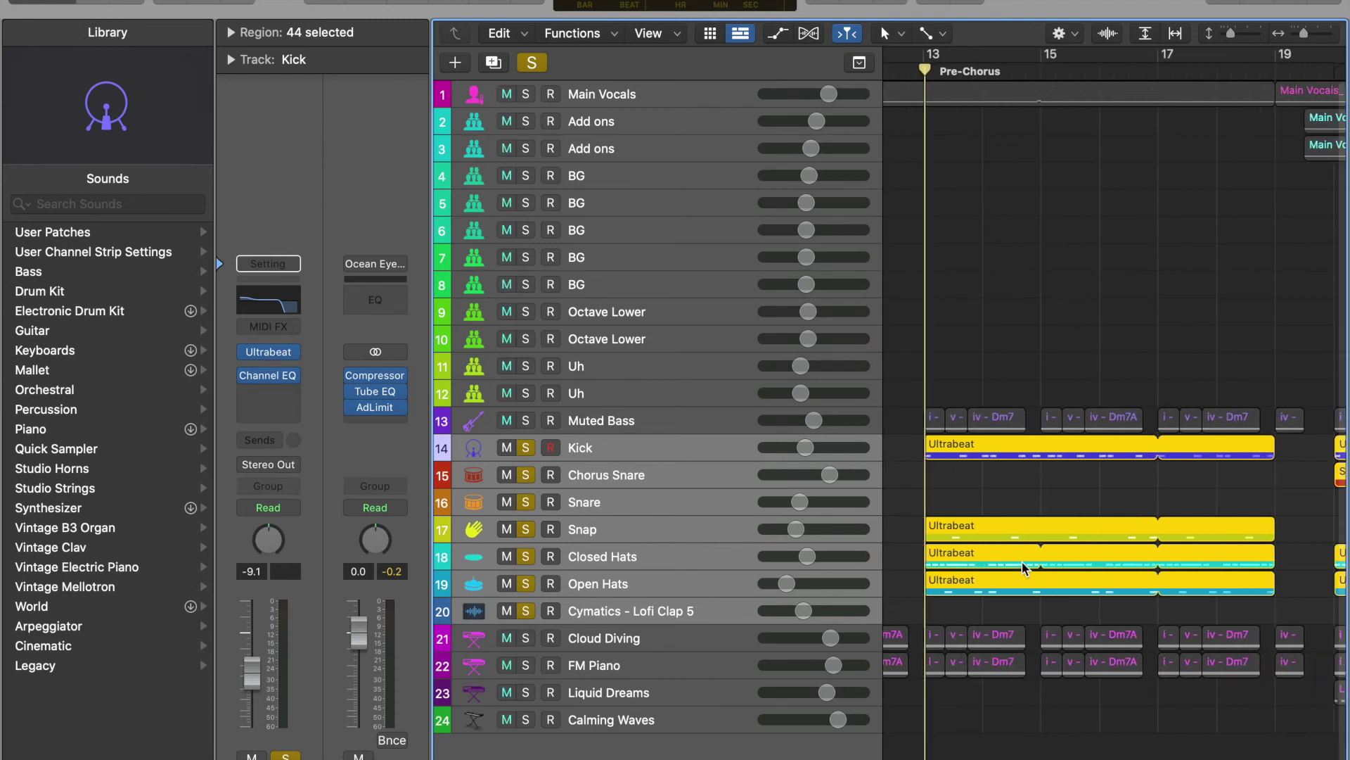
{"action": "scroll", "coordinate": [965, 202], "scroll_direction": "up", "scroll_amount": 4}
{"action": "left_click", "coordinate": [906, 74]}
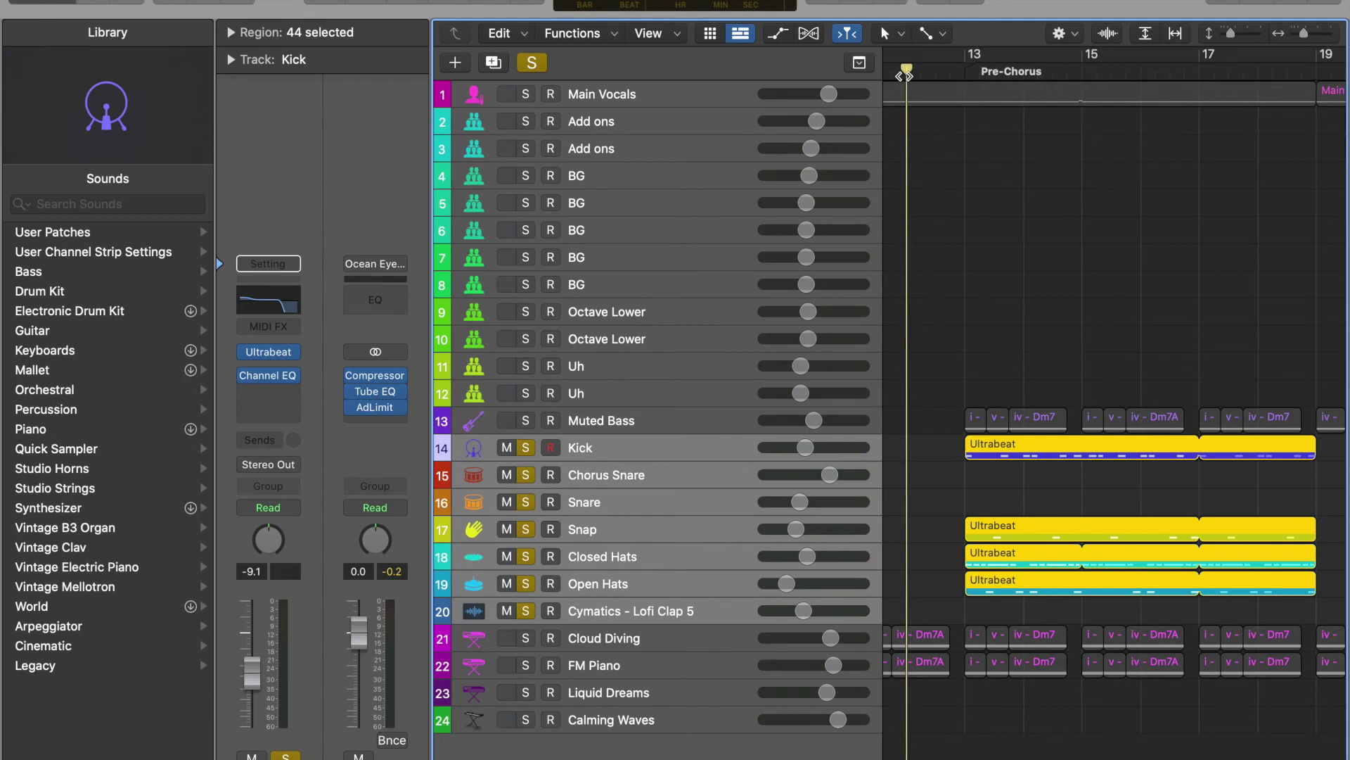
{"action": "key", "text": "space"}
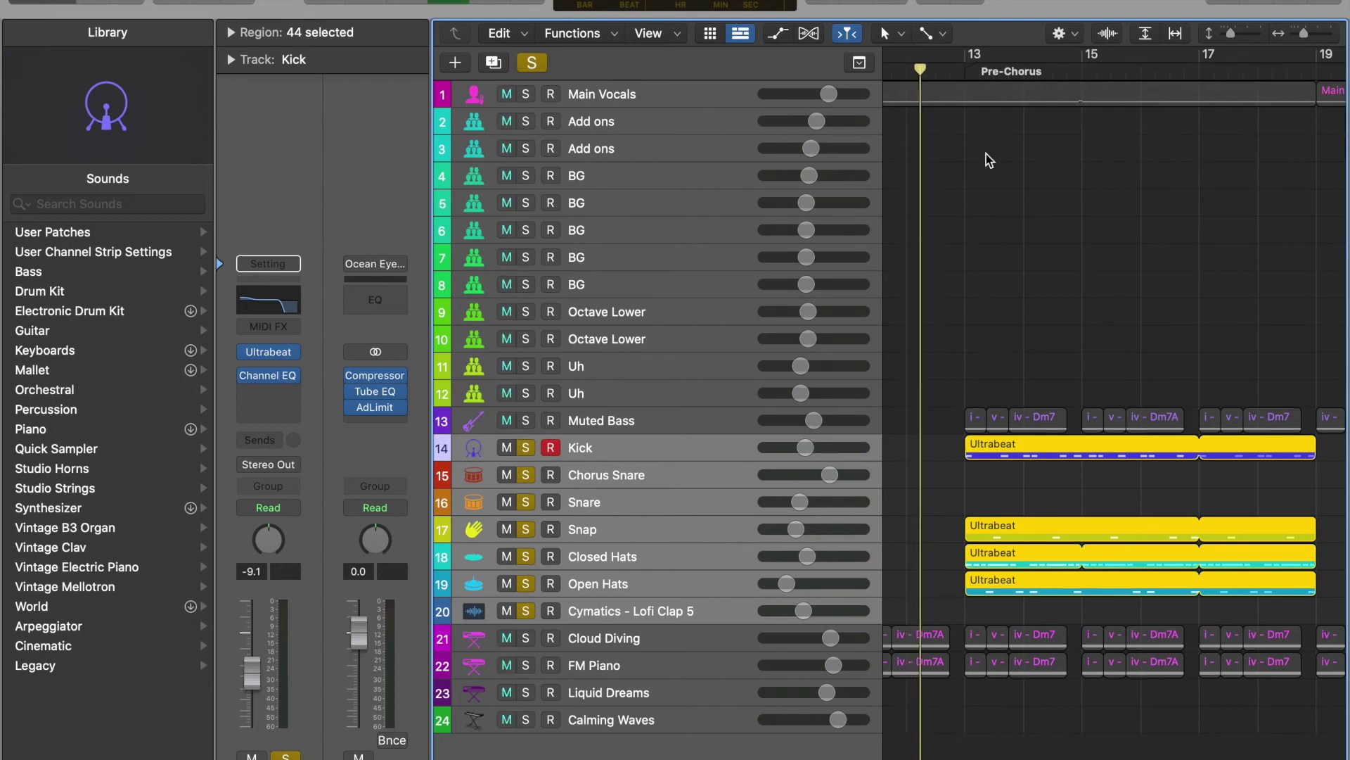
{"action": "scroll", "coordinate": [983, 249], "scroll_direction": "down", "scroll_amount": 2}
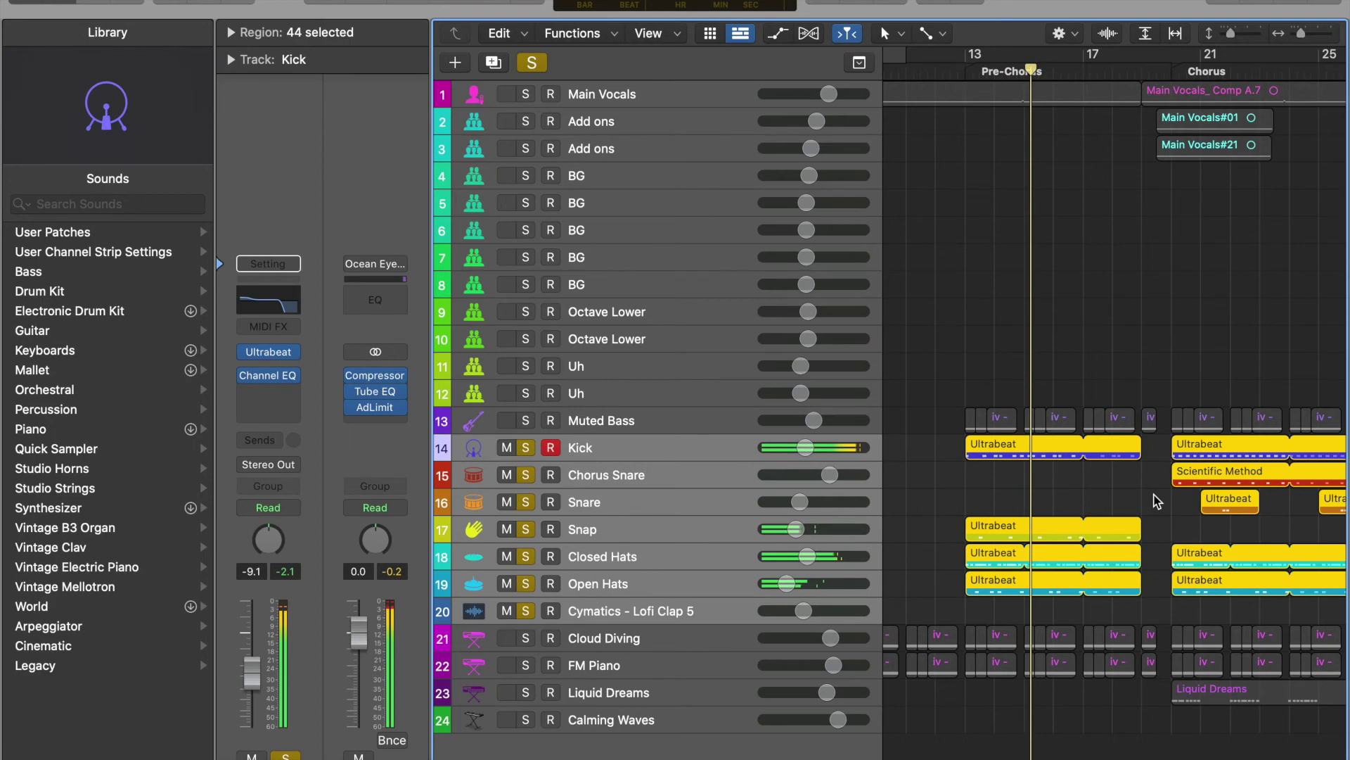
{"action": "scroll", "coordinate": [1132, 495], "scroll_direction": "down", "scroll_amount": 2}
Inspect the Ultrabeat instrument on the Kick track, and hide the plug-in window
{"action": "mouse_move", "coordinate": [270, 354]}
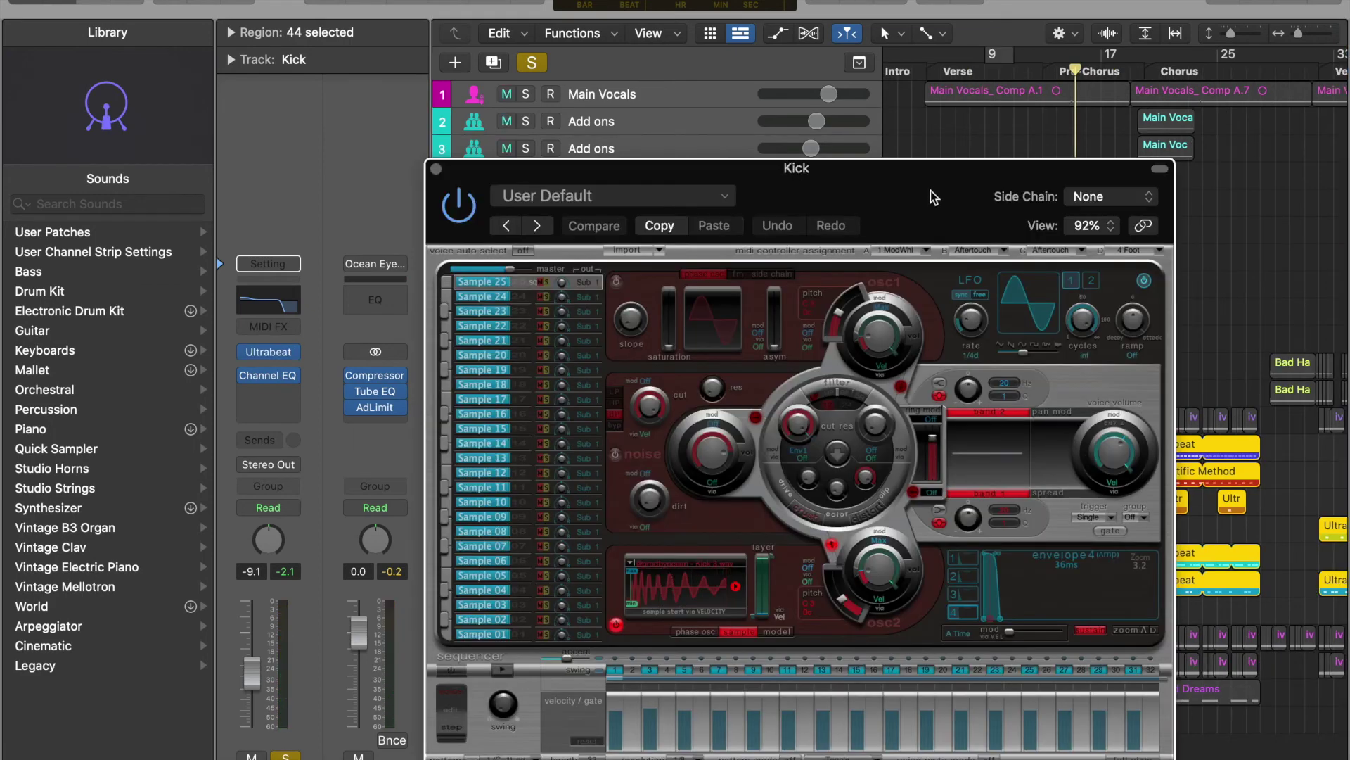
{"action": "left_click_drag", "start_coordinate": [933, 197], "coordinate": [823, 54]}
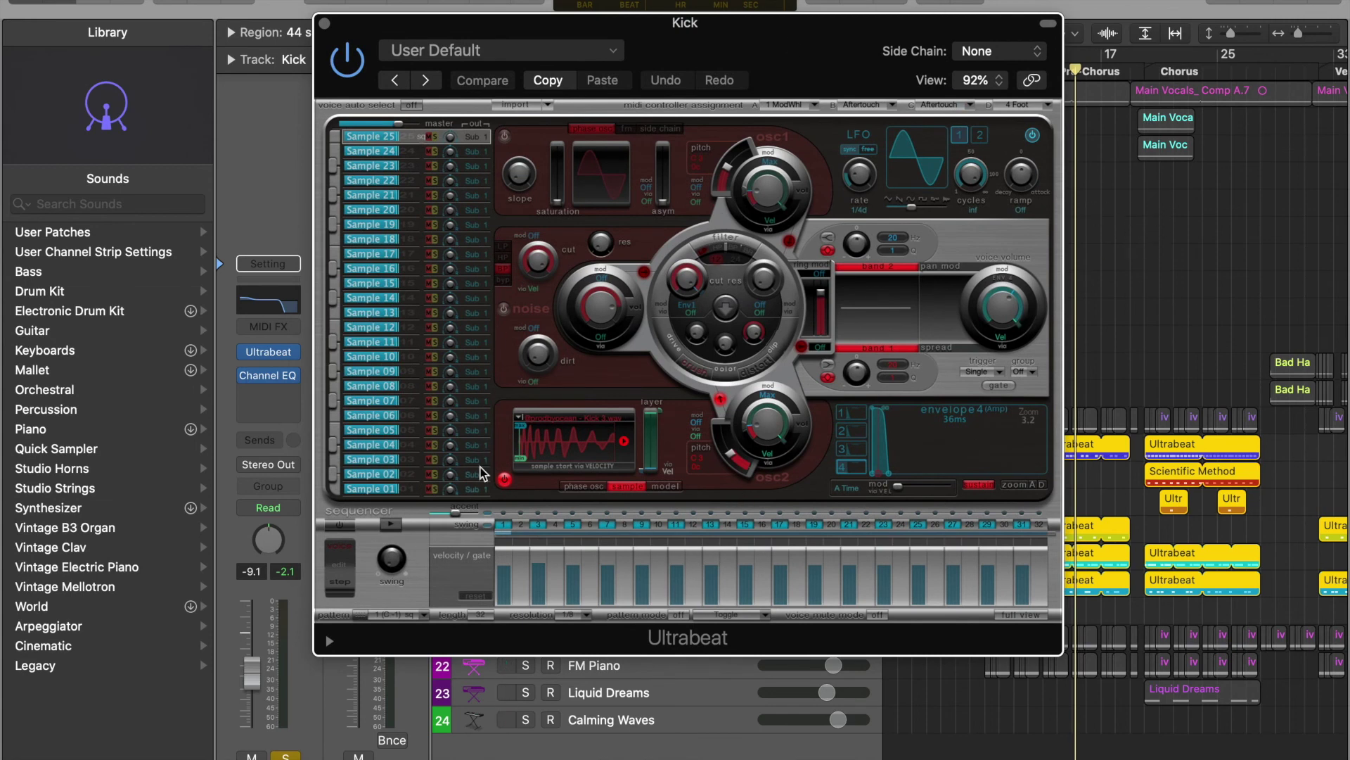
{"action": "key", "text": "v"}
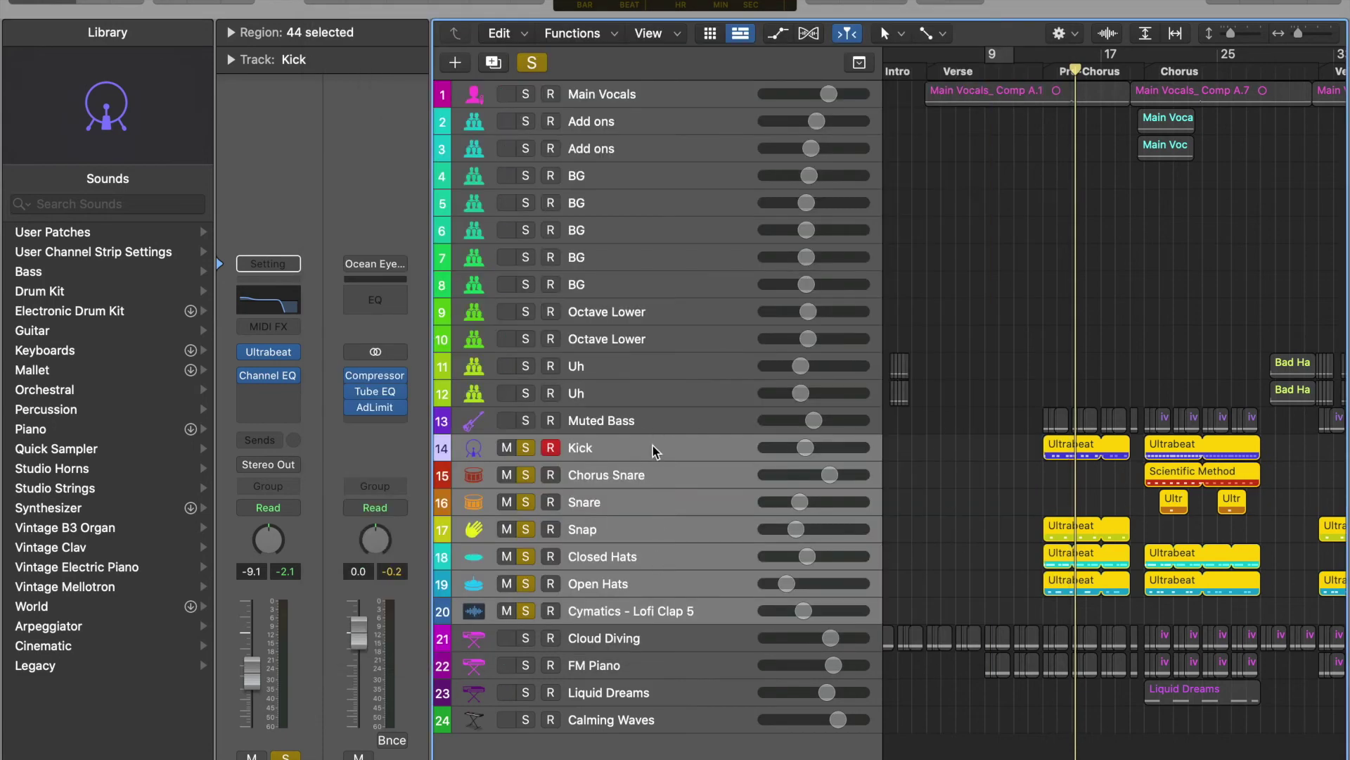
Leave only the Kick track soloed among the drums, and play it in the Pre-Chorus
{"action": "left_click", "coordinate": [526, 476], "text": "alt"}
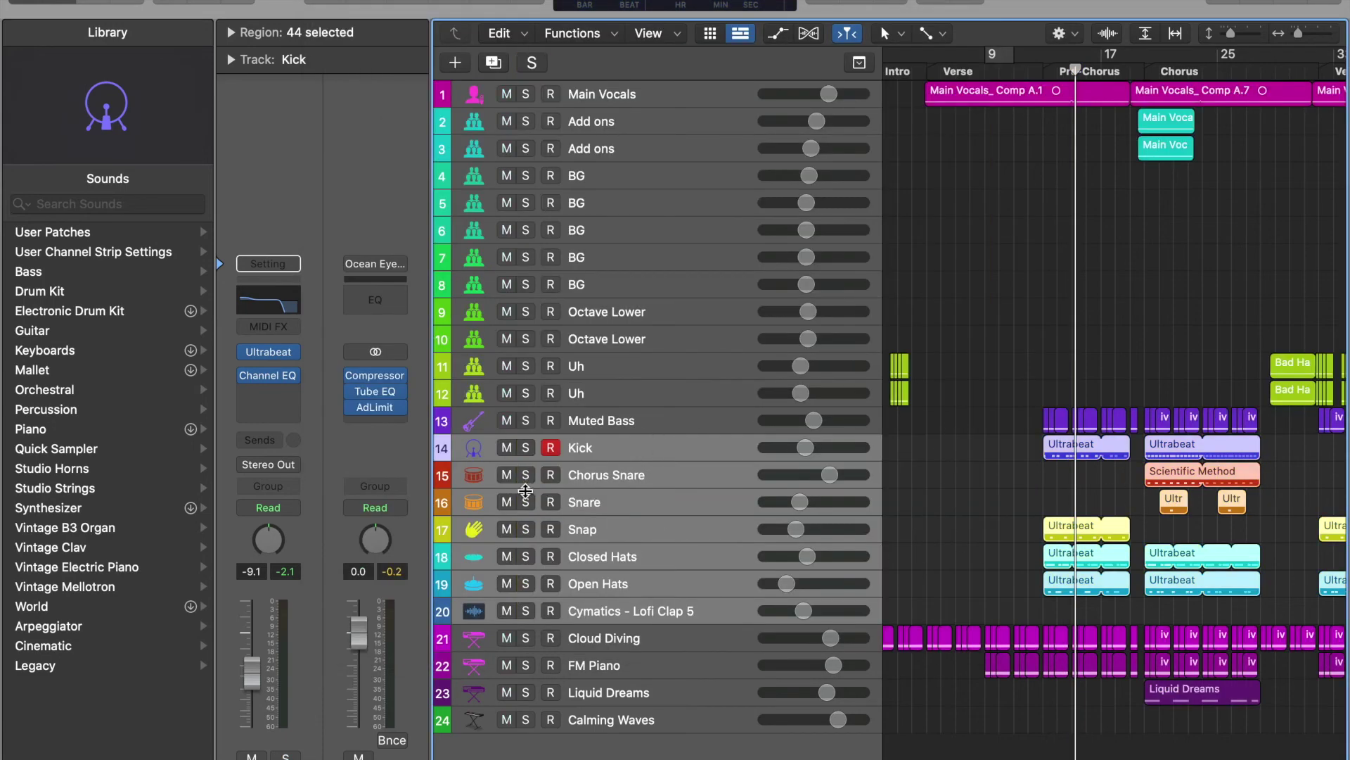
{"action": "left_click", "coordinate": [527, 448]}
{"action": "left_click", "coordinate": [669, 454]}
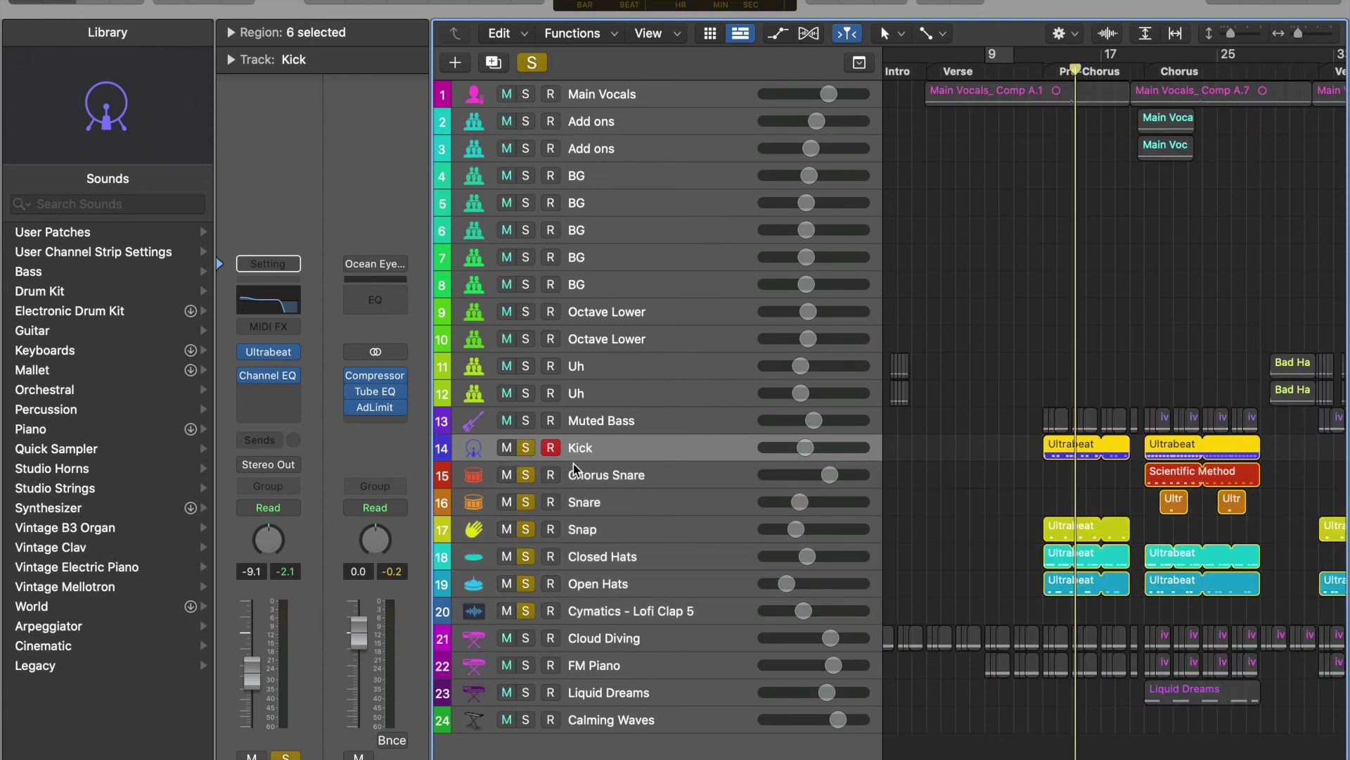
{"action": "left_click_drag", "start_coordinate": [526, 478], "coordinate": [530, 600]}
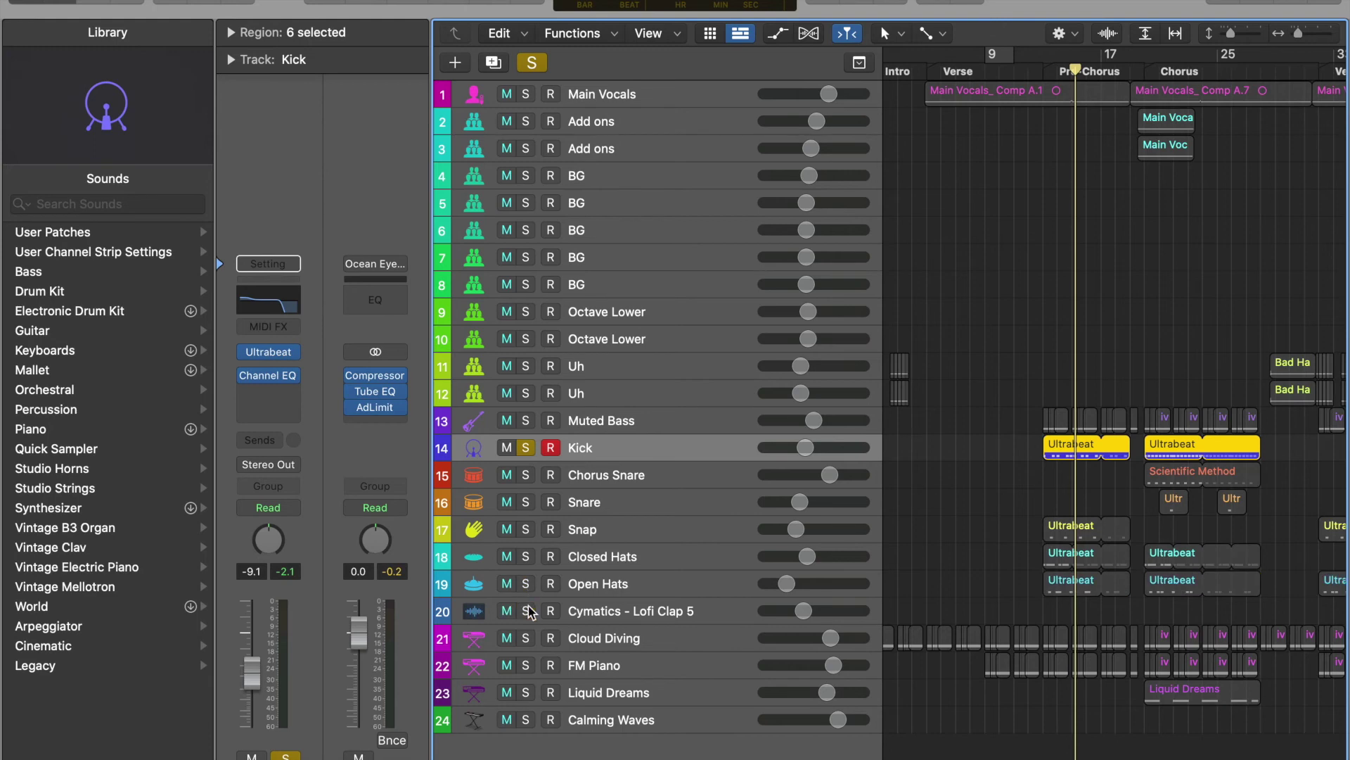
{"action": "key", "text": "space"}
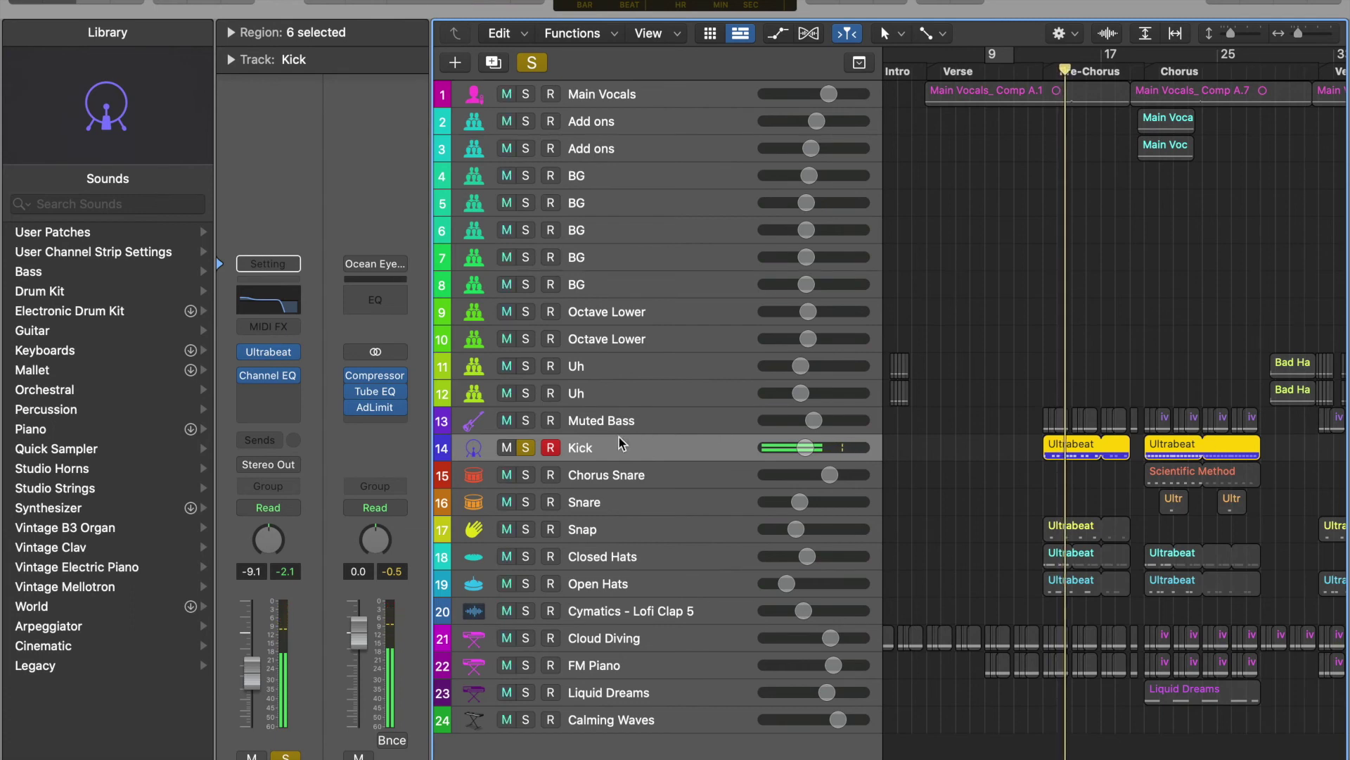
Add Chorus Snare, Snare, Snap, Closed Hats and Open Hats to the Kick solo one after another while playing the Chorus
{"action": "left_click", "coordinate": [526, 476]}
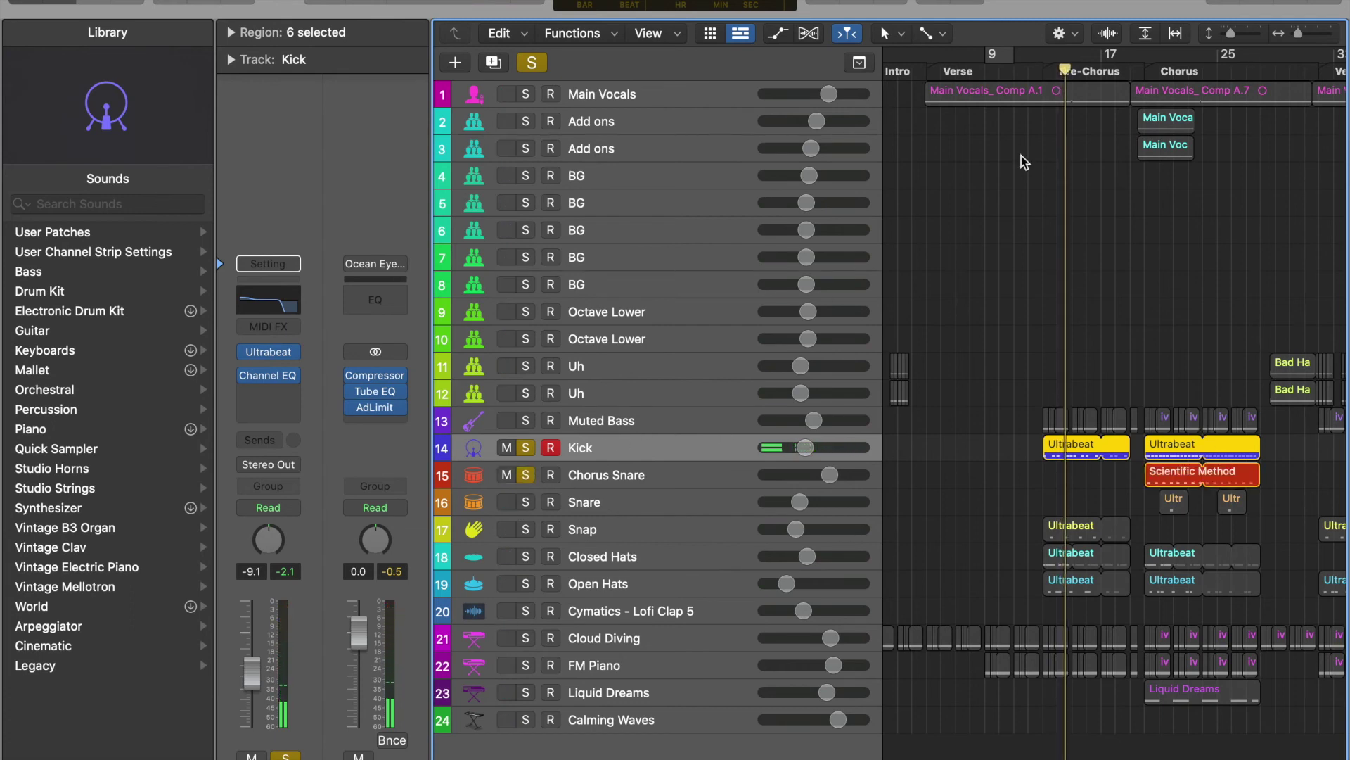
{"action": "left_click", "coordinate": [1143, 74]}
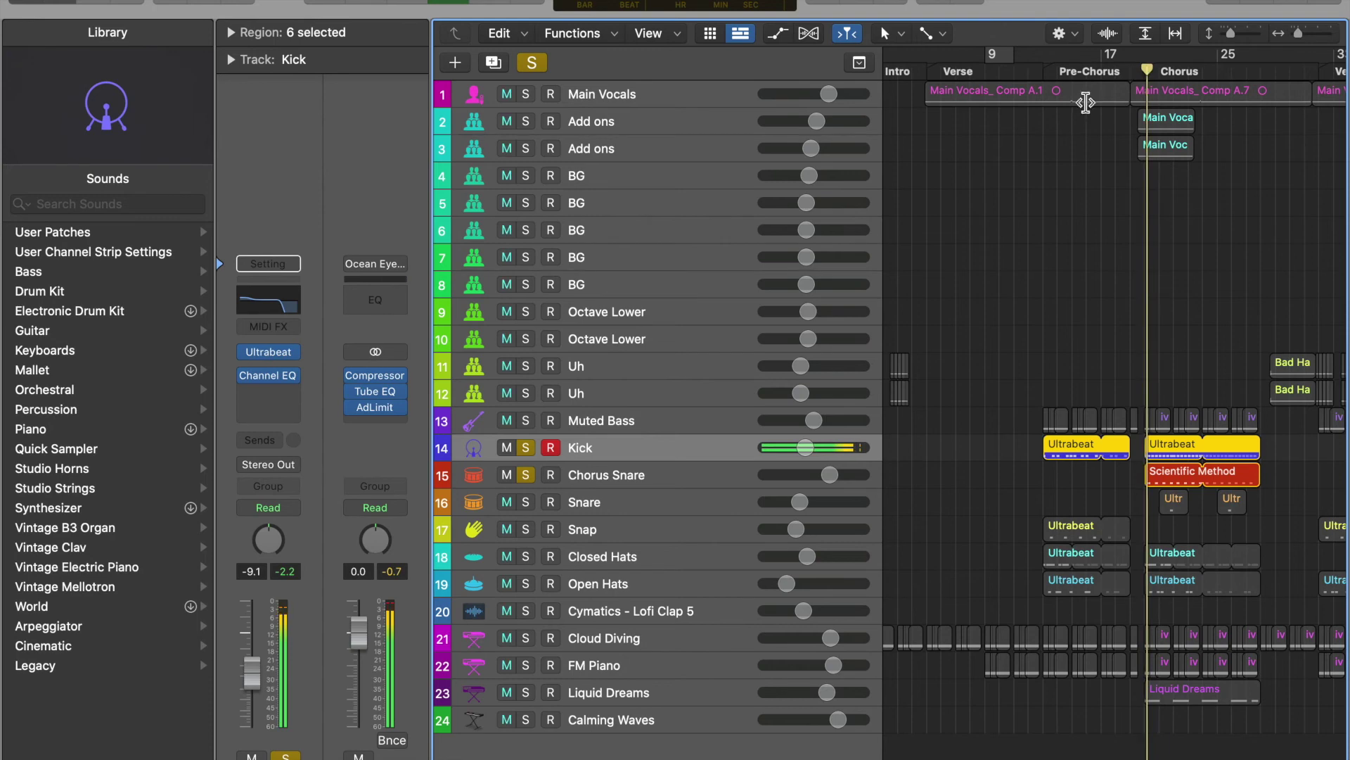
{"action": "left_click", "coordinate": [526, 502]}
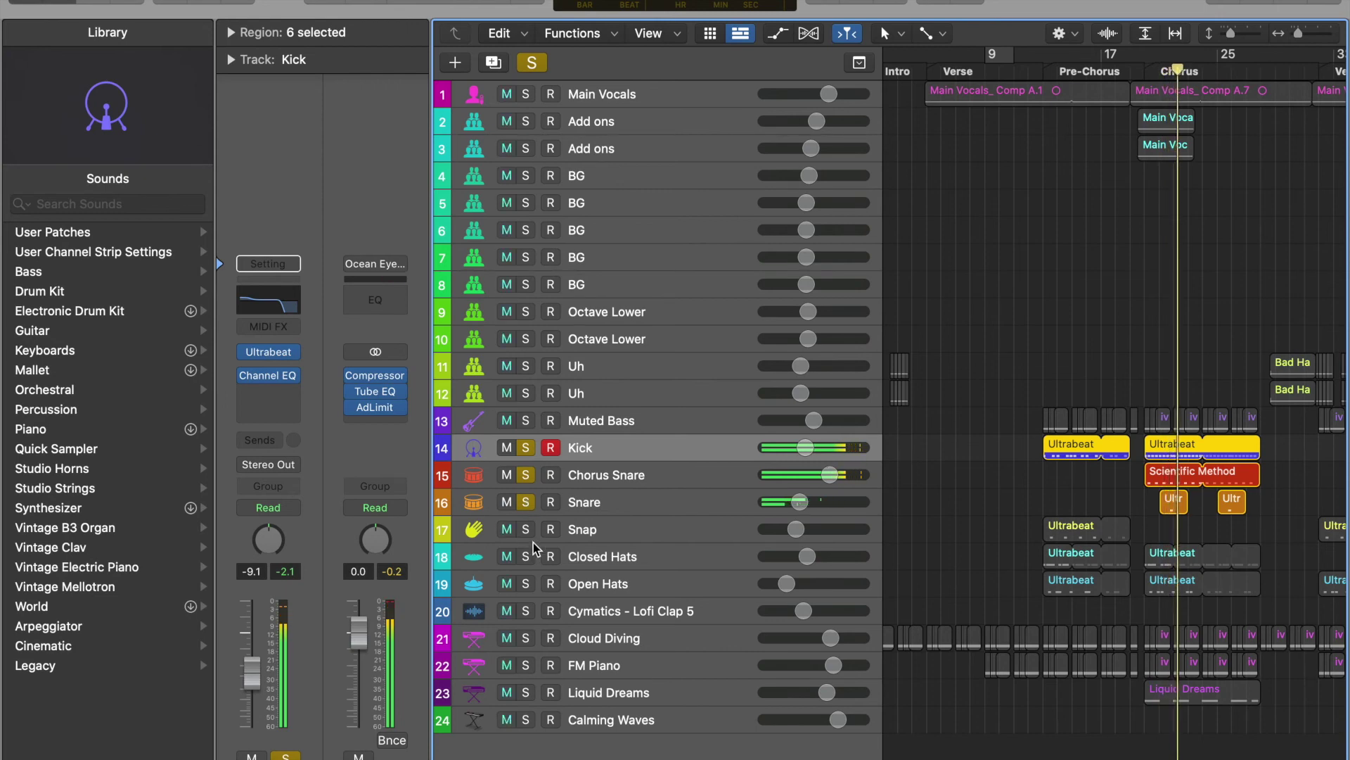
{"action": "left_click", "coordinate": [526, 529]}
{"action": "left_click", "coordinate": [525, 557]}
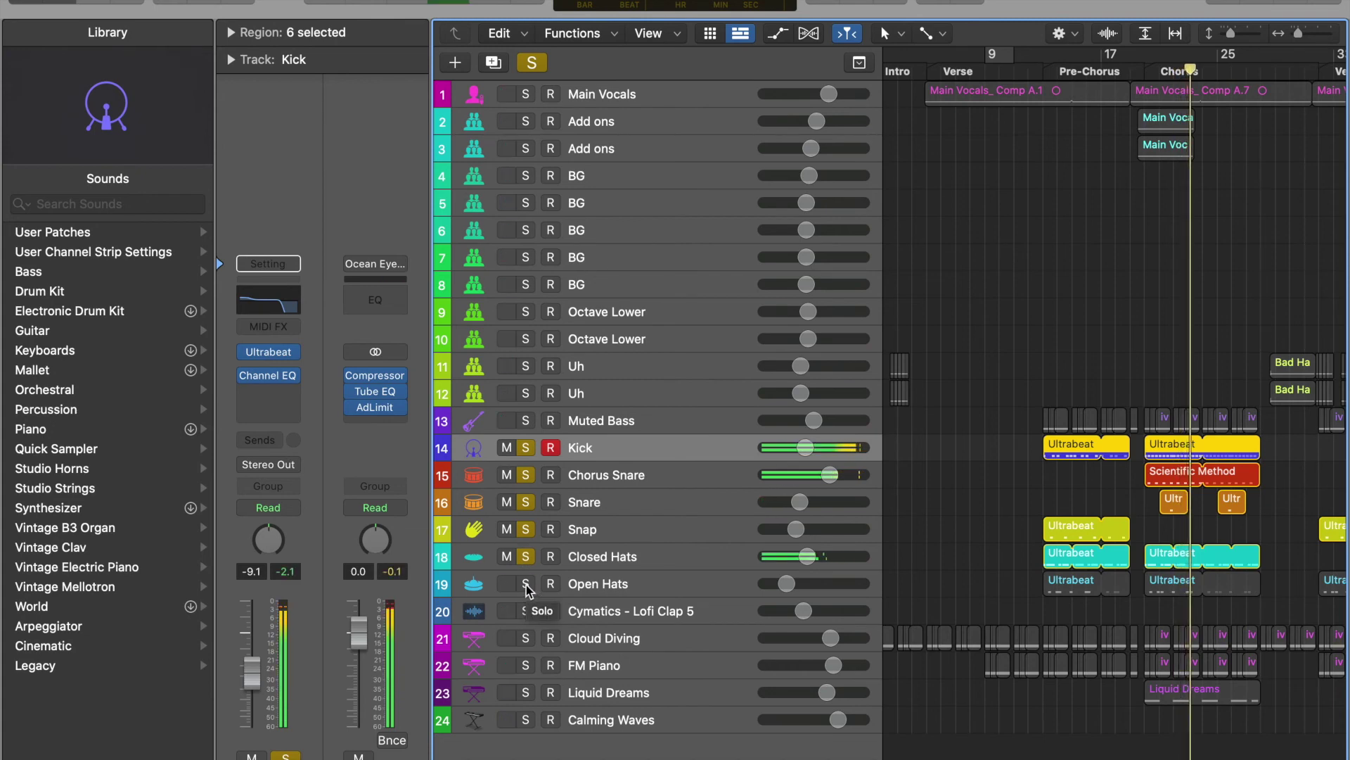
{"action": "left_click", "coordinate": [526, 584]}
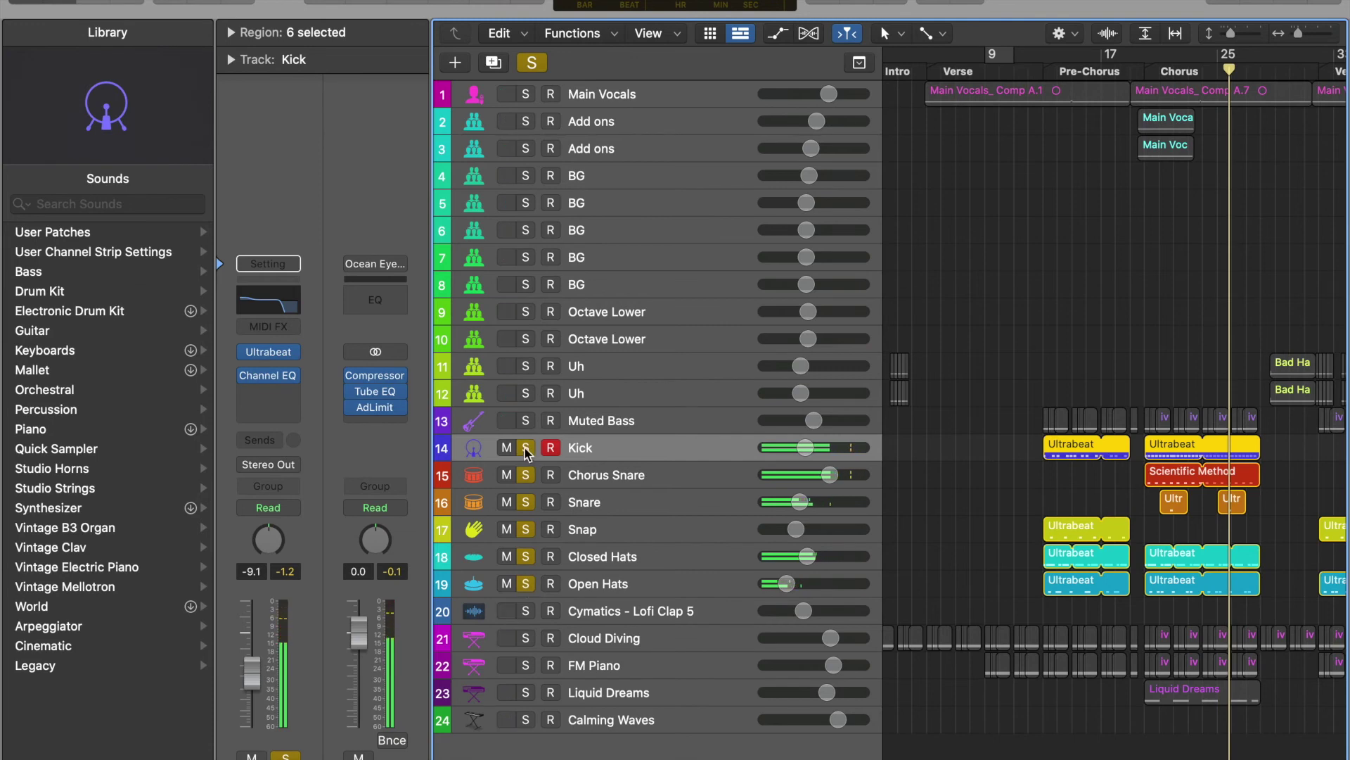
Play the soloed drums together with Cloud Diving and FM Piano from the Pre-Chorus, and advance the slide show past Rhythmic Instruments
{"action": "left_click", "coordinate": [1044, 74]}
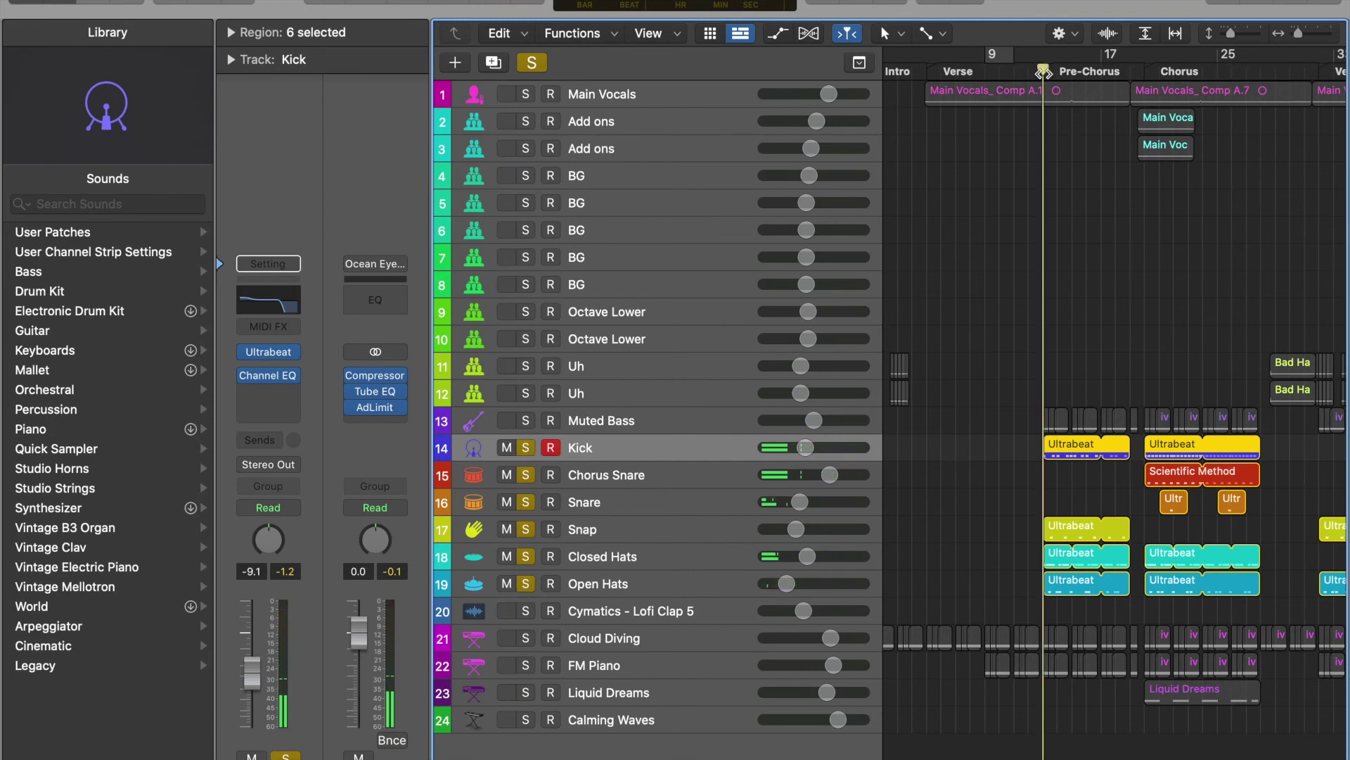
{"action": "left_click", "coordinate": [525, 639]}
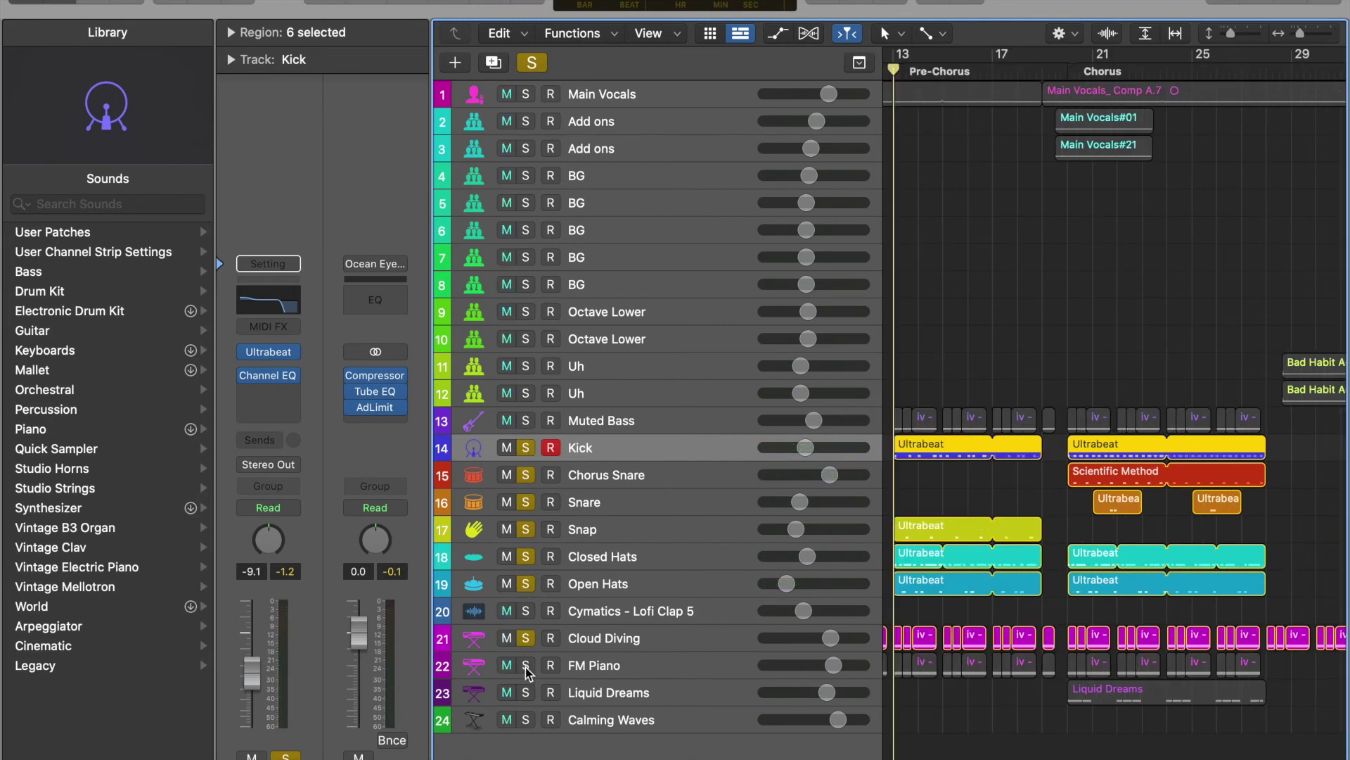
{"action": "left_click", "coordinate": [525, 666]}
{"action": "key", "text": "alt+period"}
{"action": "double_click", "coordinate": [1058, 71]}
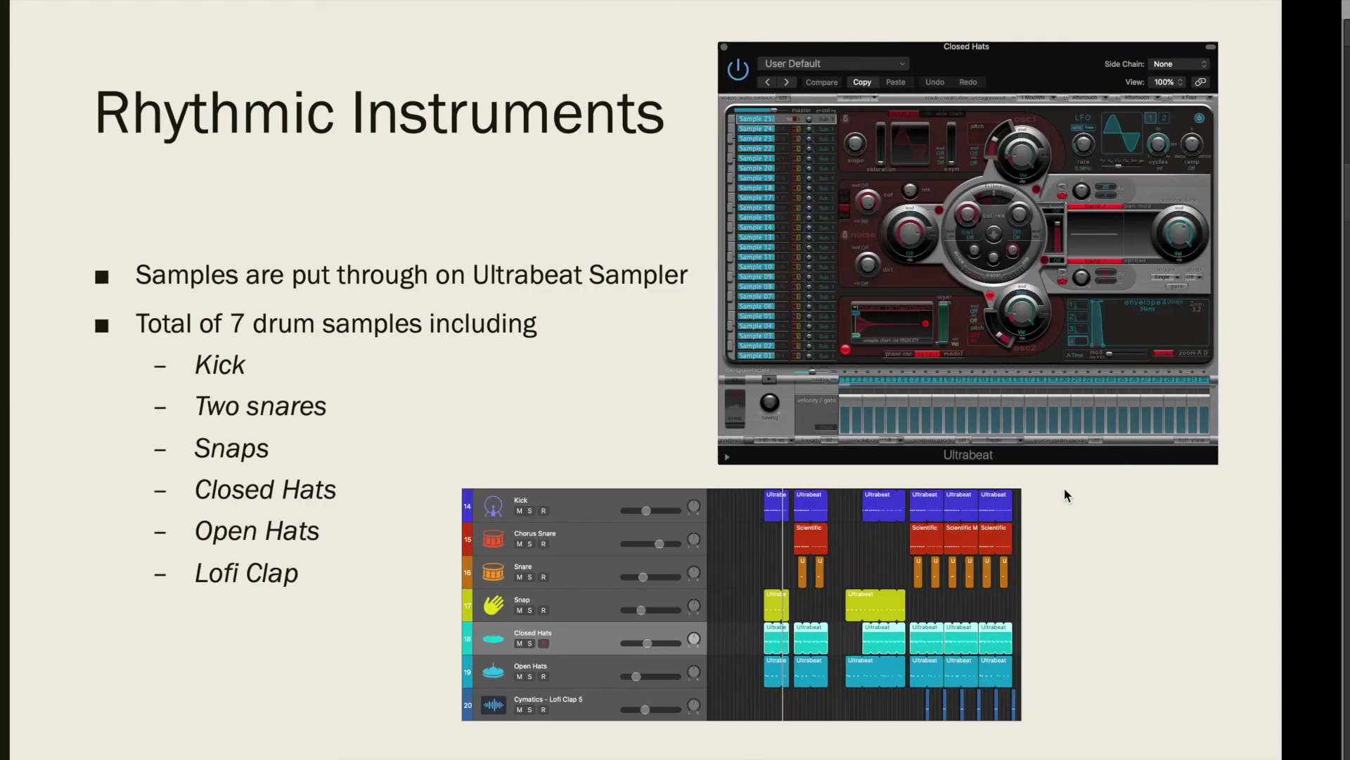
{"action": "key", "text": "Right"}
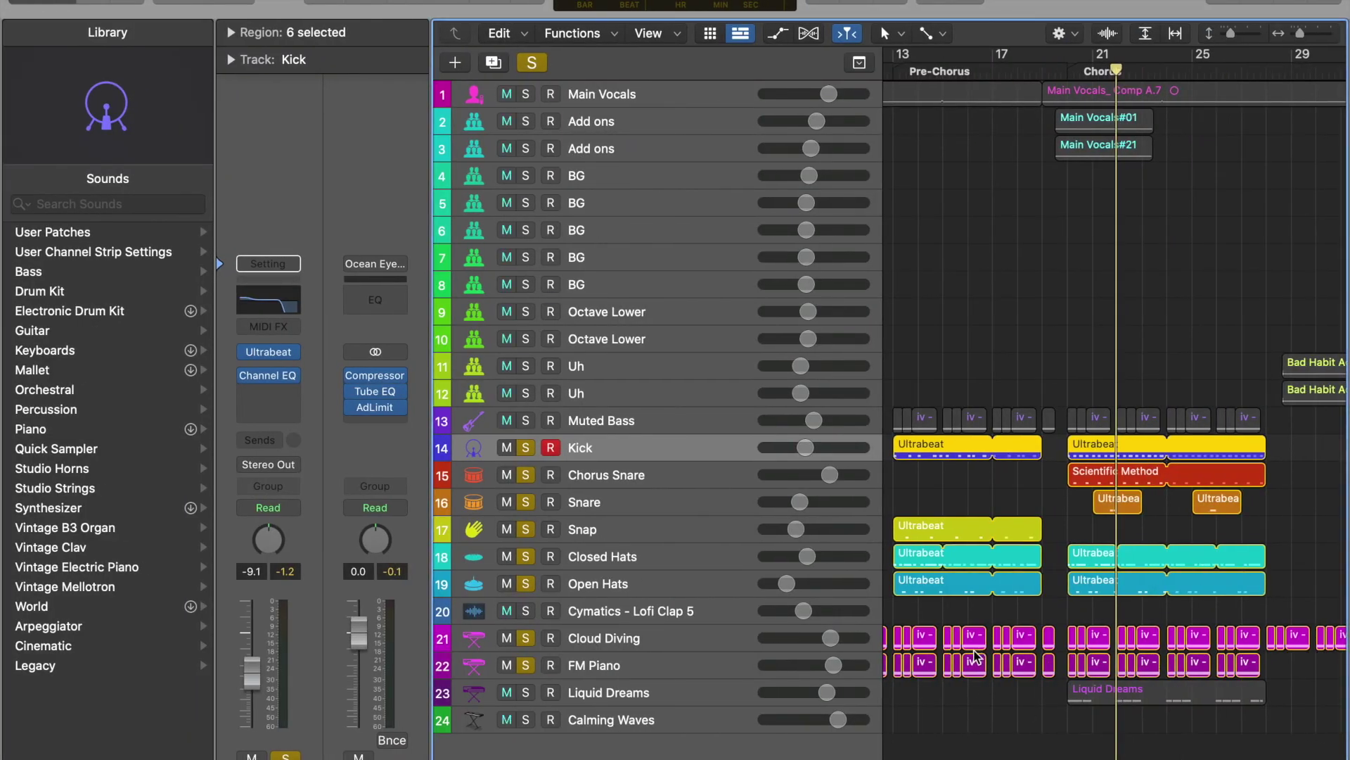
Replace all track solos with a solo on Liquid Dreams, and play that track from the start of the Chorus
{"action": "left_click", "coordinate": [527, 450]}
{"action": "left_click", "coordinate": [528, 693]}
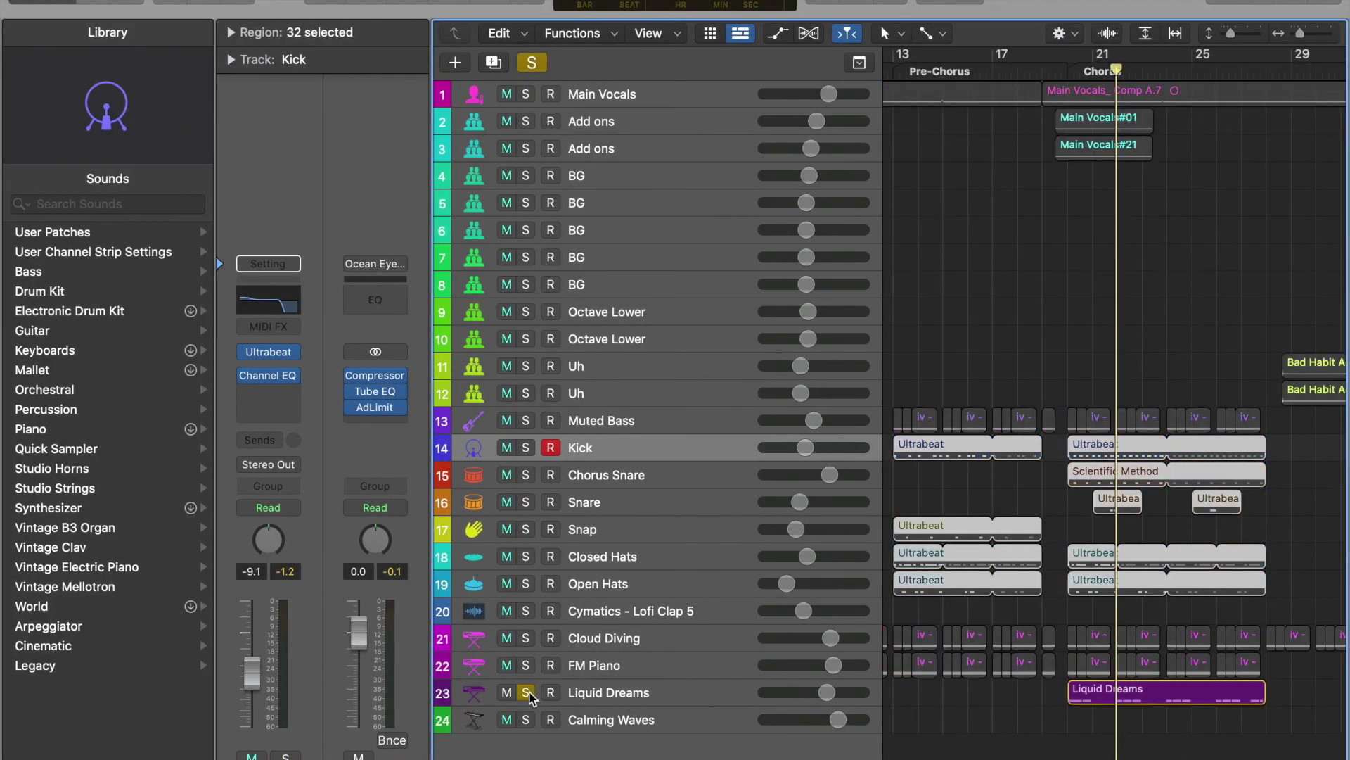
{"action": "left_click", "coordinate": [1067, 73]}
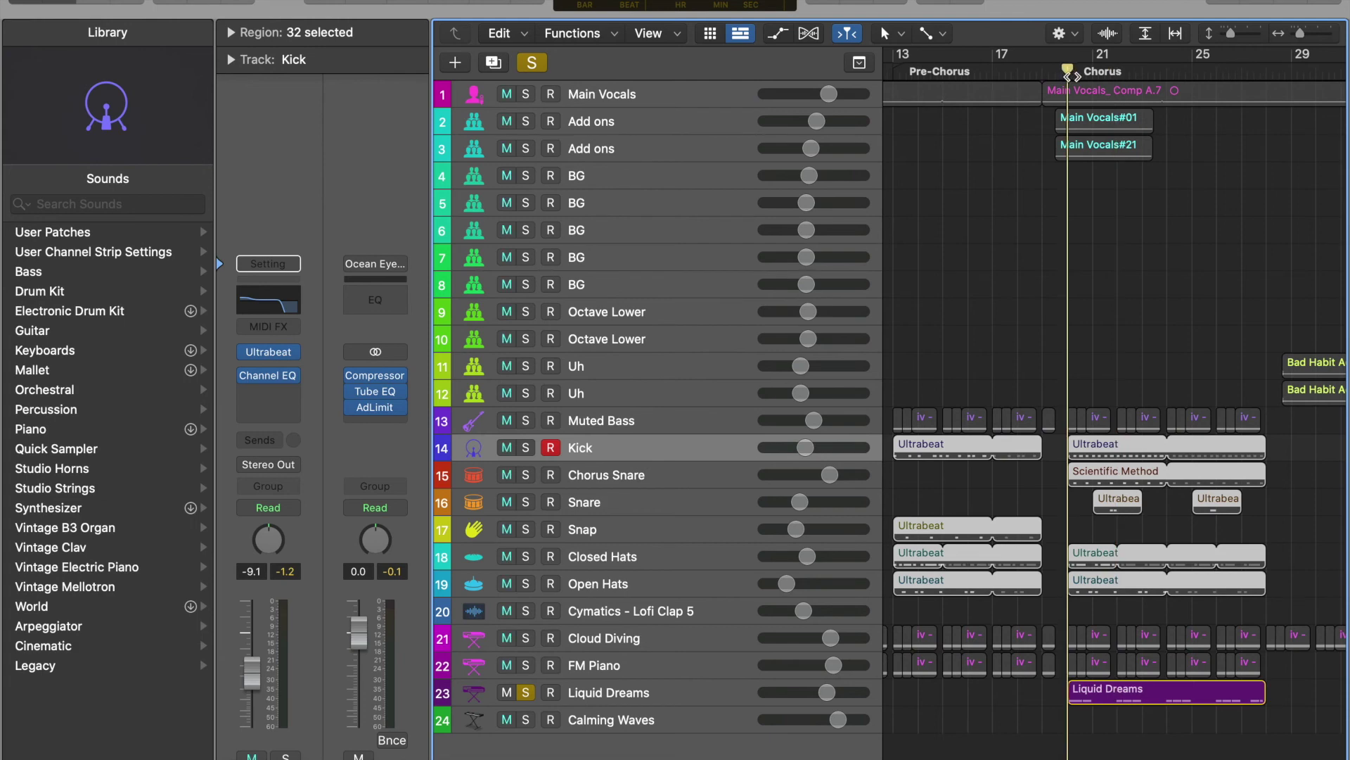
{"action": "left_click", "coordinate": [645, 693]}
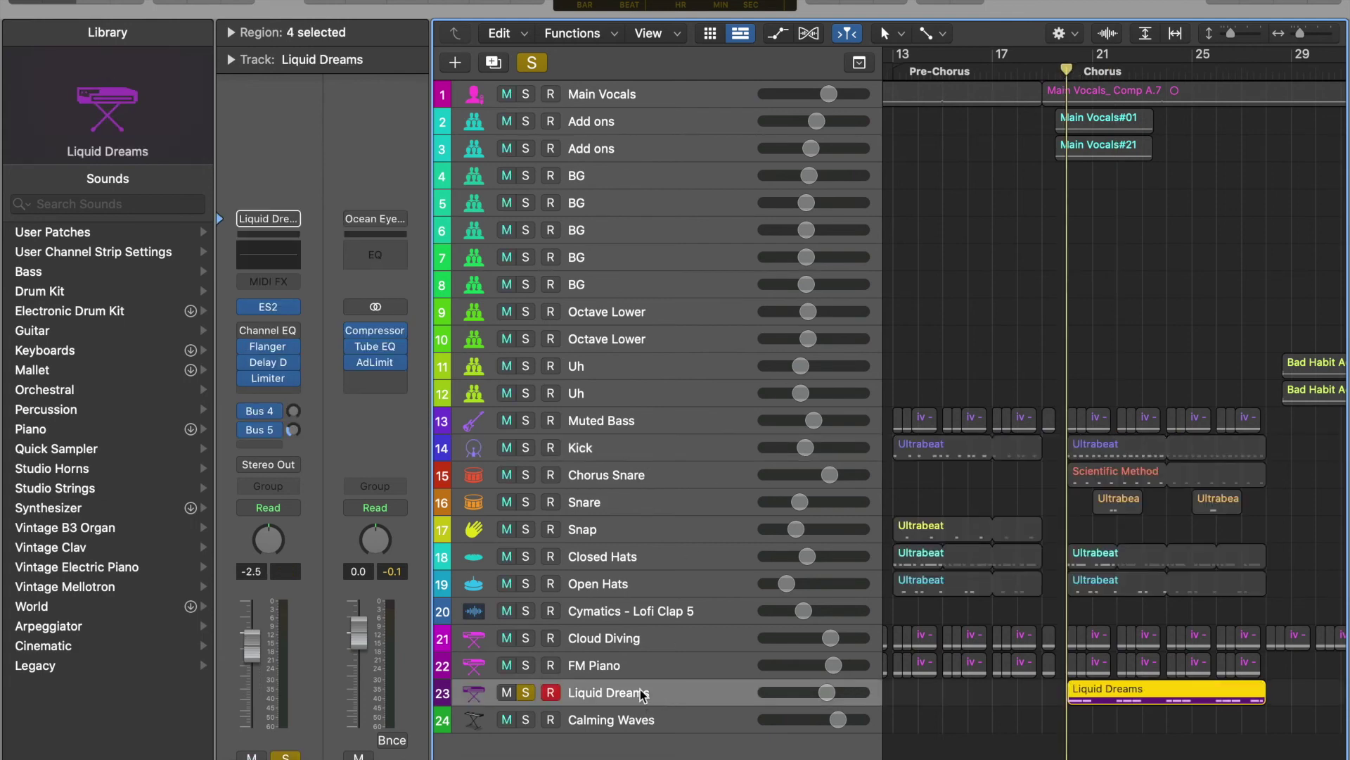
{"action": "key", "text": "space"}
Inspect the ES2 synthesizer on the Liquid Dreams track, and hide the plug-in window
{"action": "left_click", "coordinate": [268, 307]}
{"action": "left_click_drag", "start_coordinate": [837, 194], "coordinate": [792, 89]}
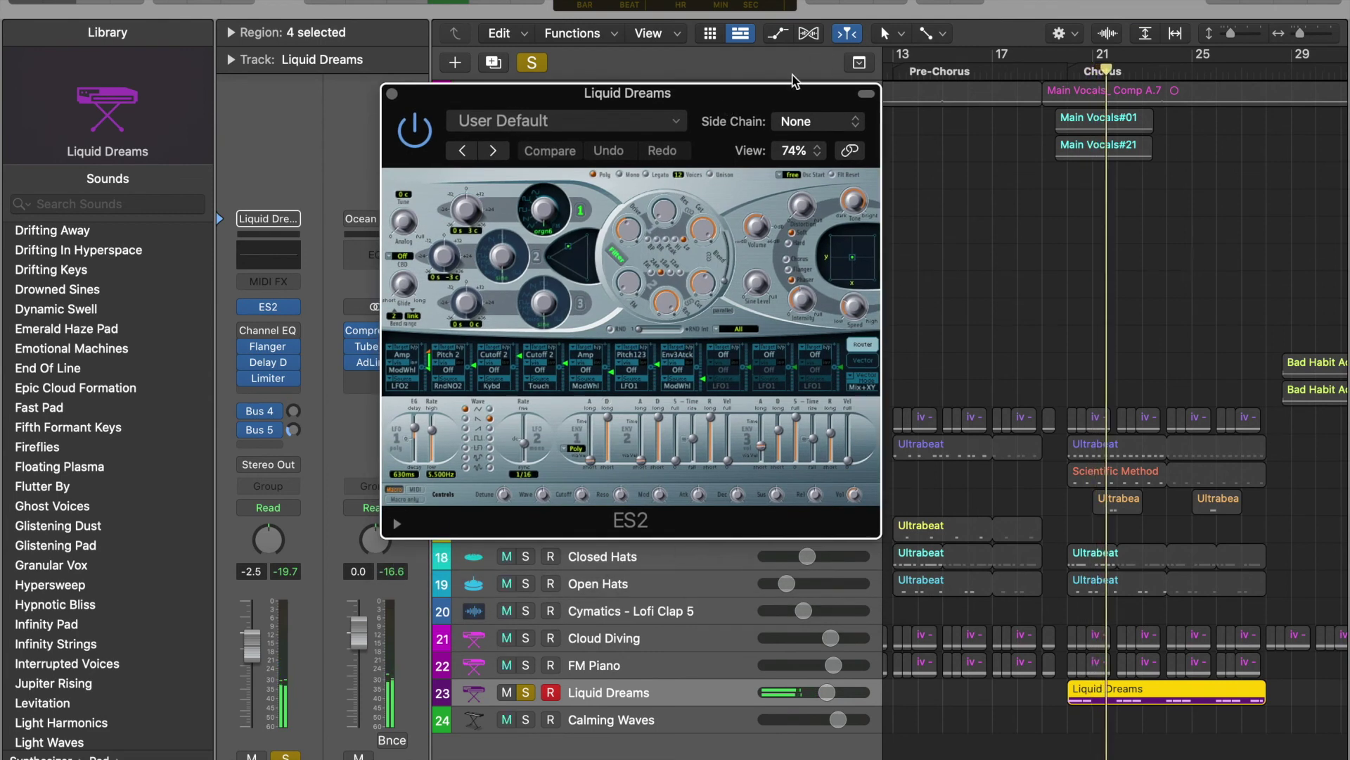
{"action": "left_click_drag", "start_coordinate": [715, 104], "coordinate": [883, 71]}
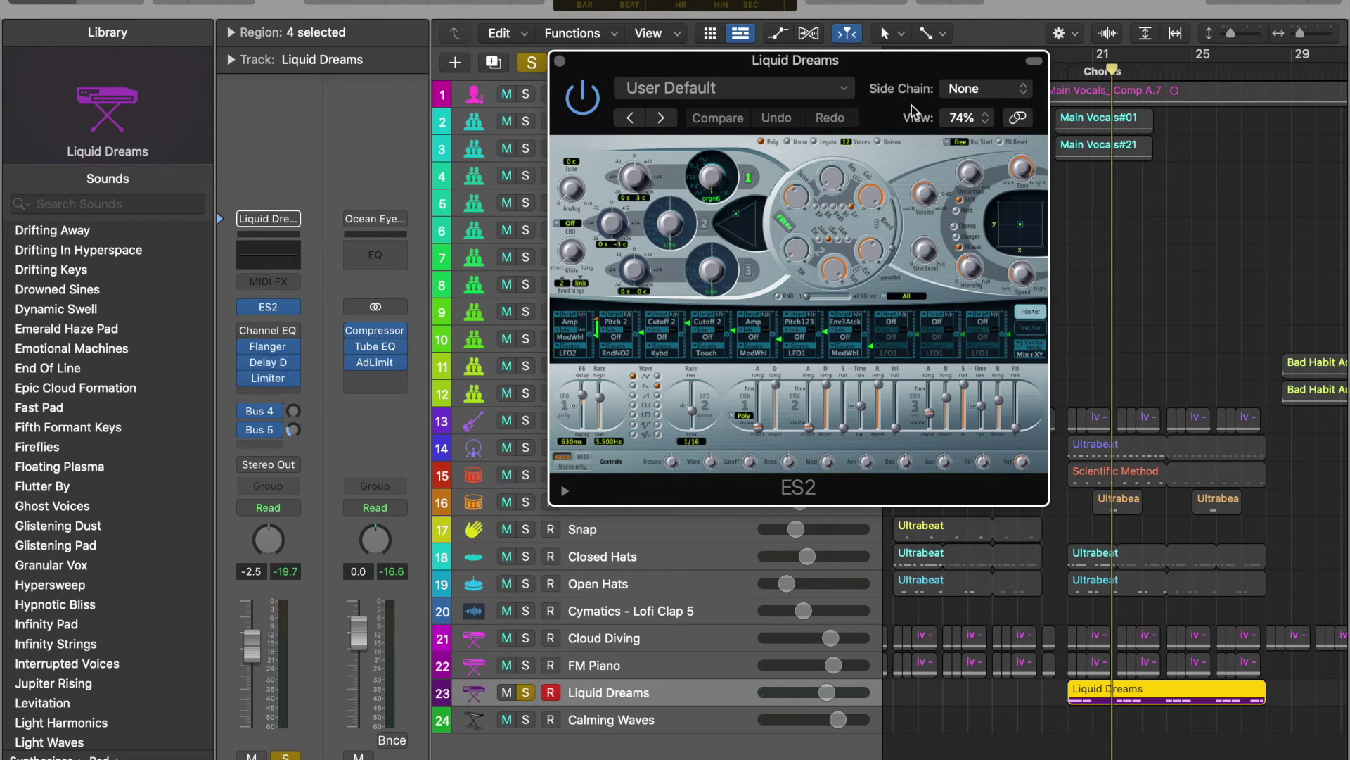
{"action": "left_click", "coordinate": [560, 62]}
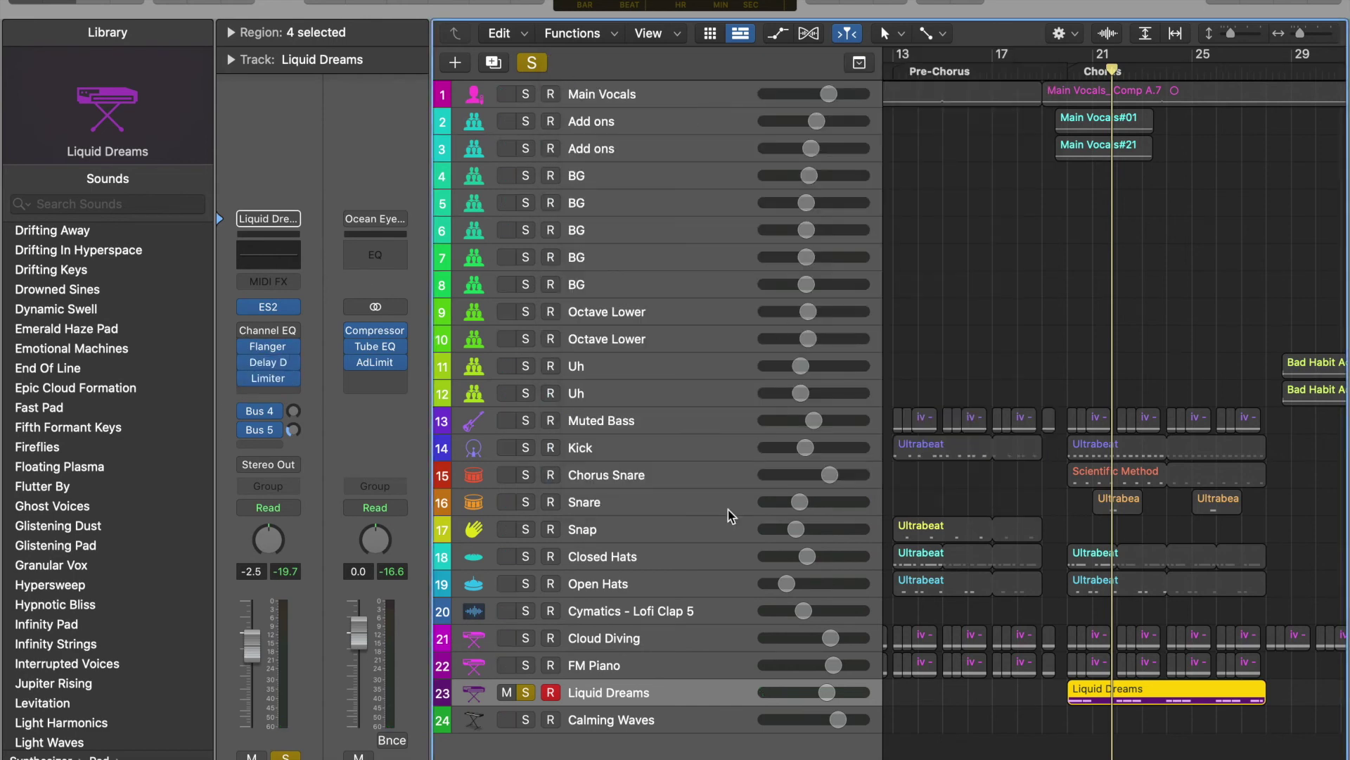
Replace the solo on Liquid Dreams with a solo on Muted Bass, and play the bass track
{"action": "left_click", "coordinate": [633, 425]}
{"action": "left_click", "coordinate": [526, 421]}
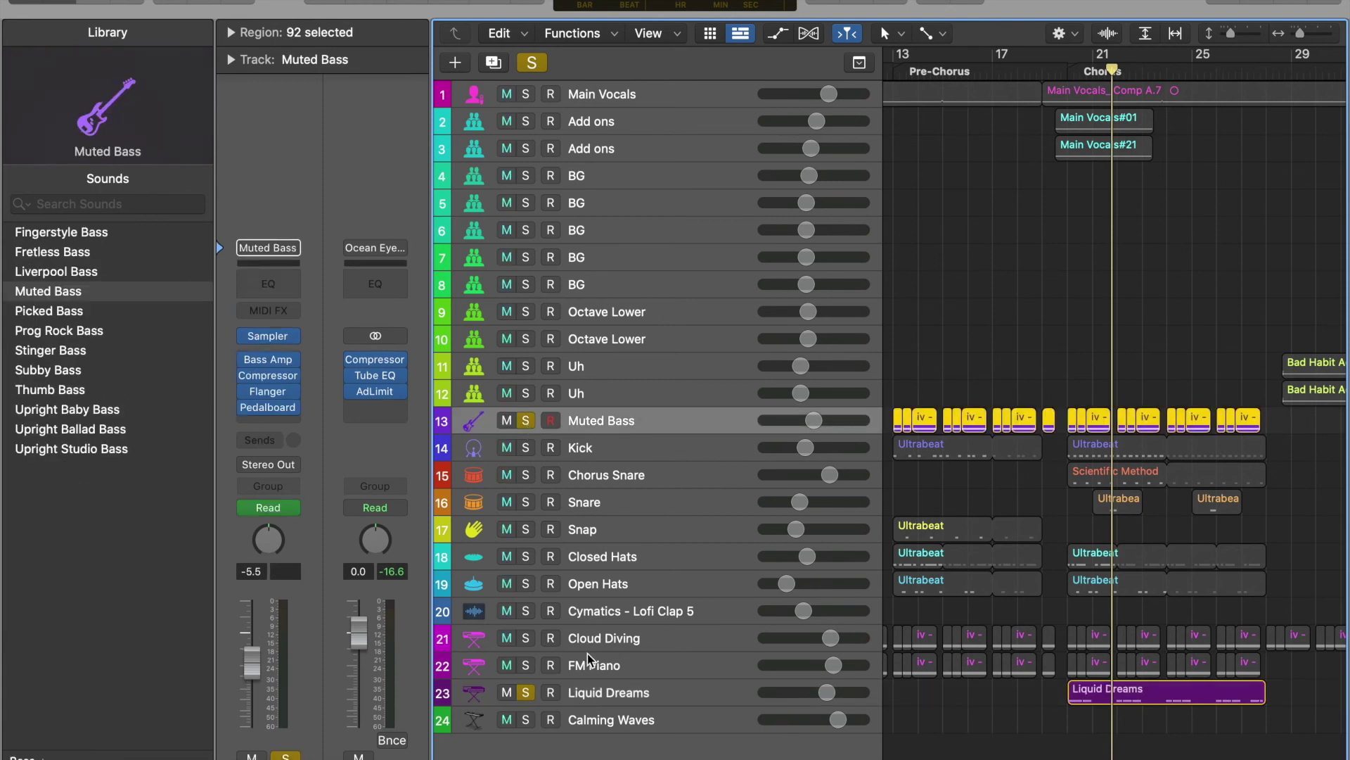
{"action": "left_click", "coordinate": [525, 692]}
{"action": "key", "text": "space"}
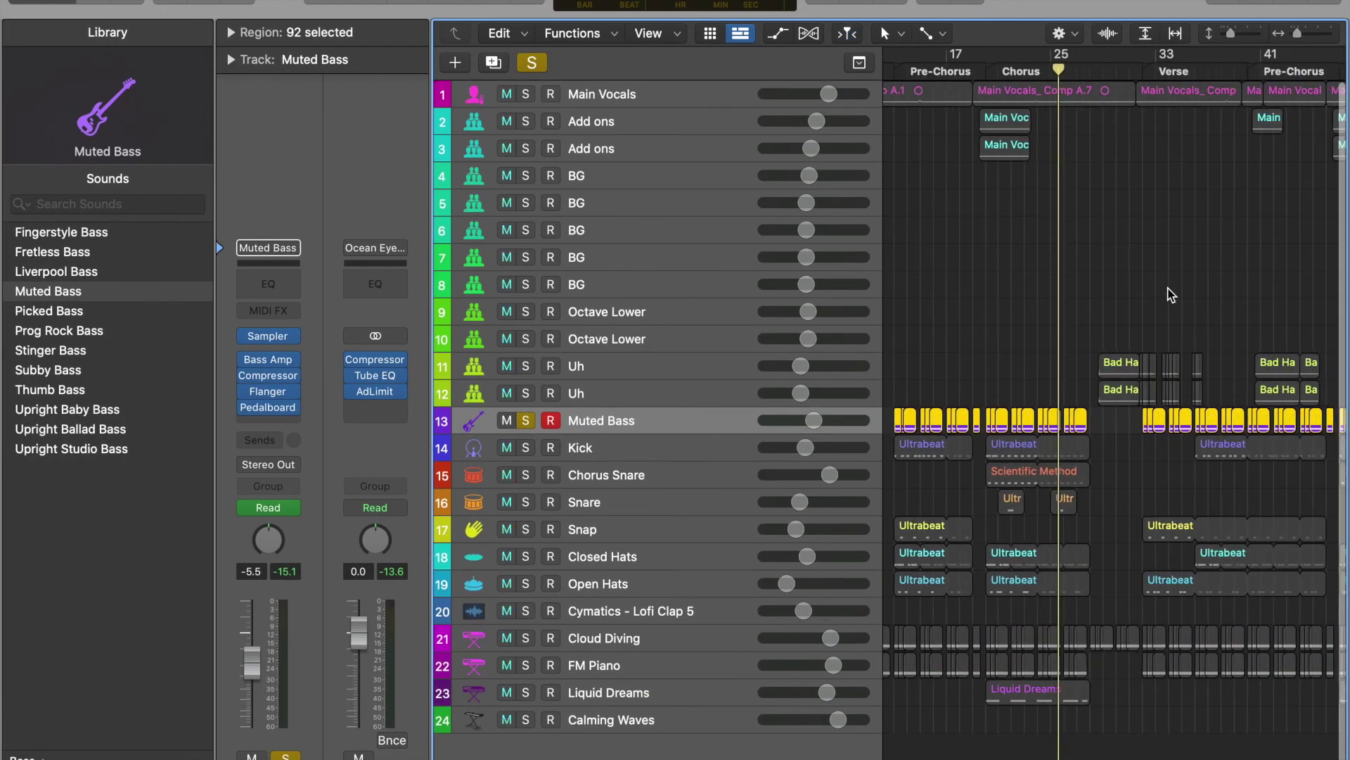
Remove the solo from Muted Bass, and solo the four BG vocal tracks 5 to 8 together
{"action": "scroll", "coordinate": [1171, 295], "scroll_direction": "right", "scroll_amount": 5}
{"action": "left_click", "coordinate": [526, 421]}
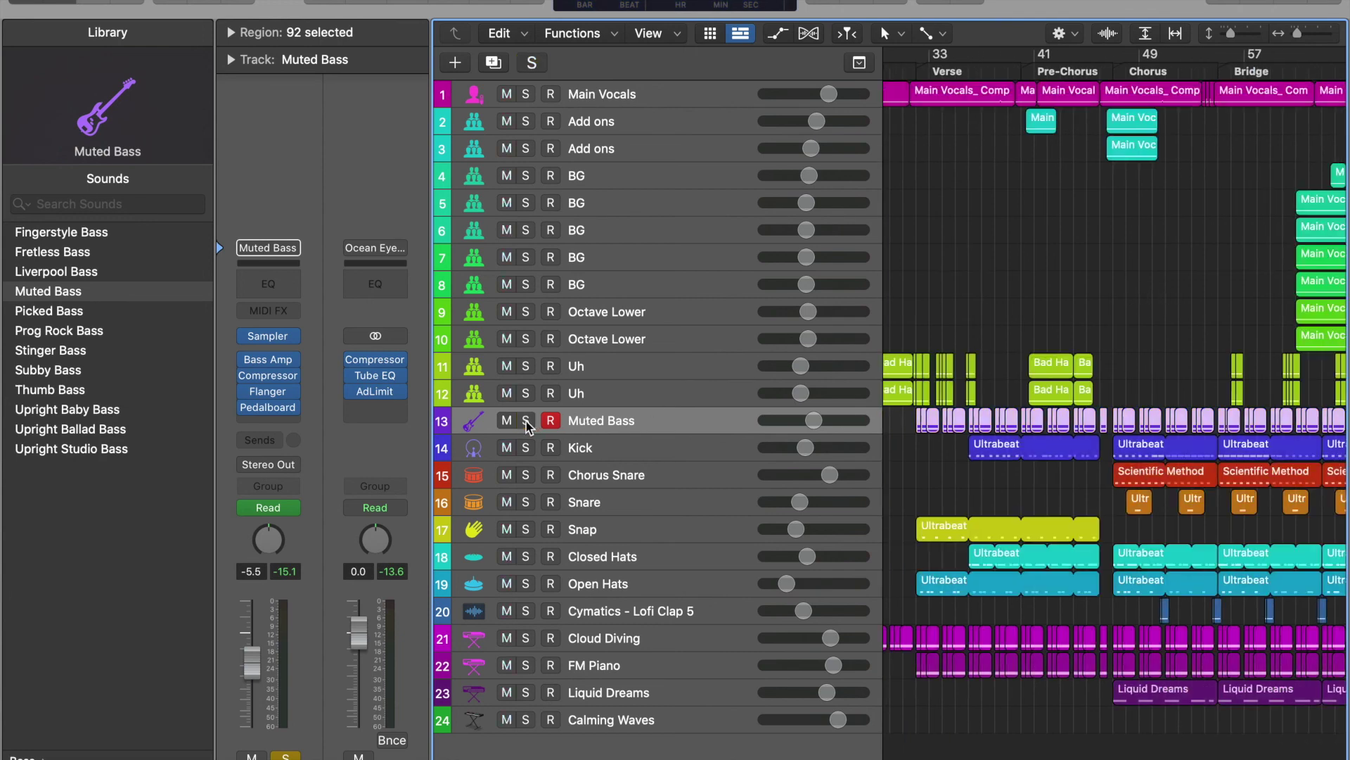
{"action": "scroll", "coordinate": [1069, 238], "scroll_direction": "right", "scroll_amount": 5}
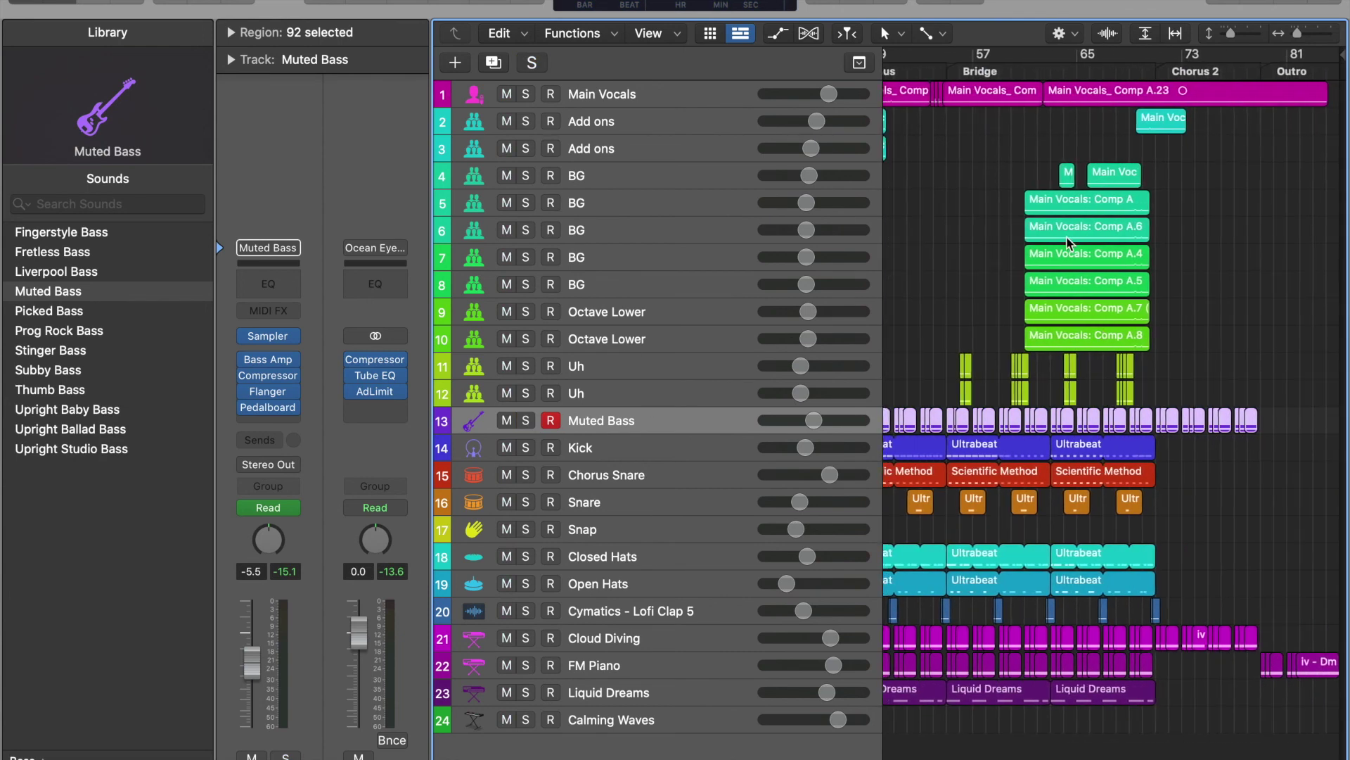
{"action": "left_click", "coordinate": [645, 200]}
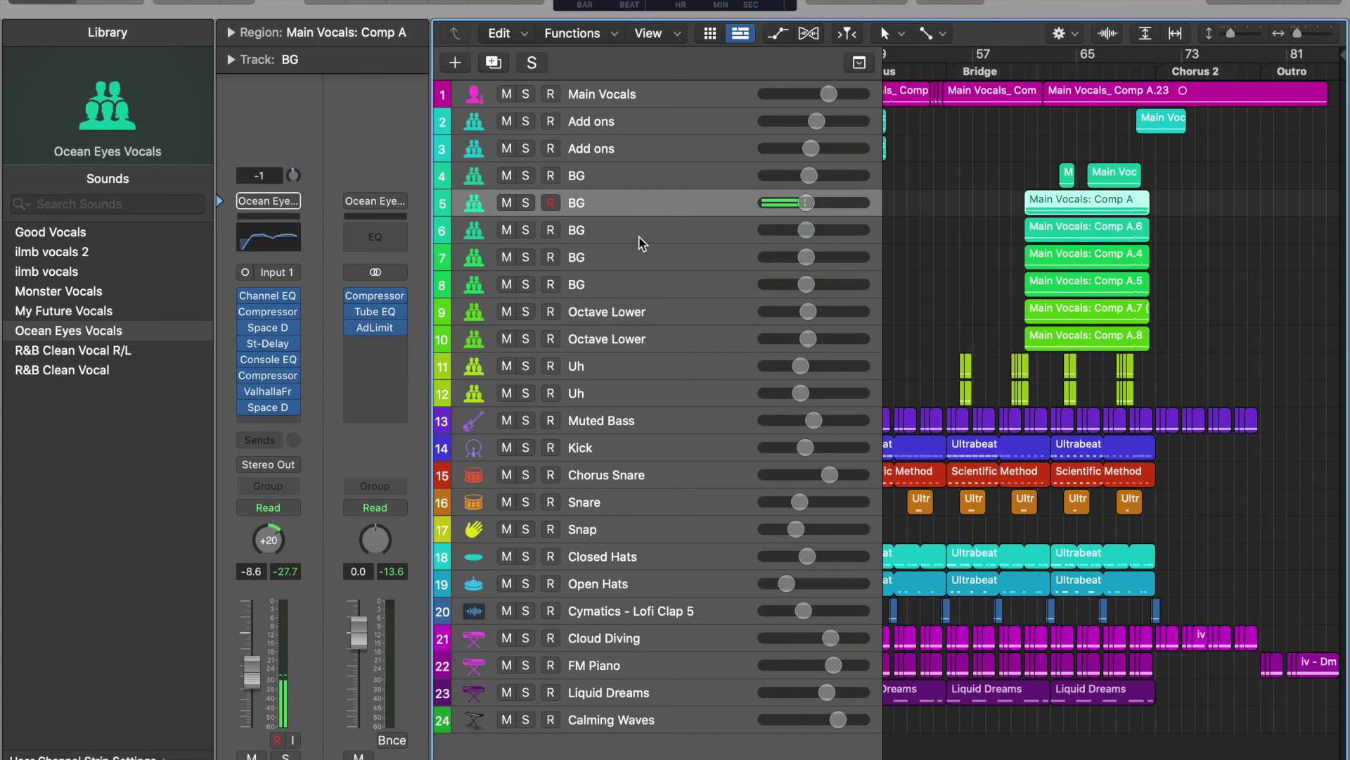
{"action": "left_click", "coordinate": [672, 284], "text": "shift"}
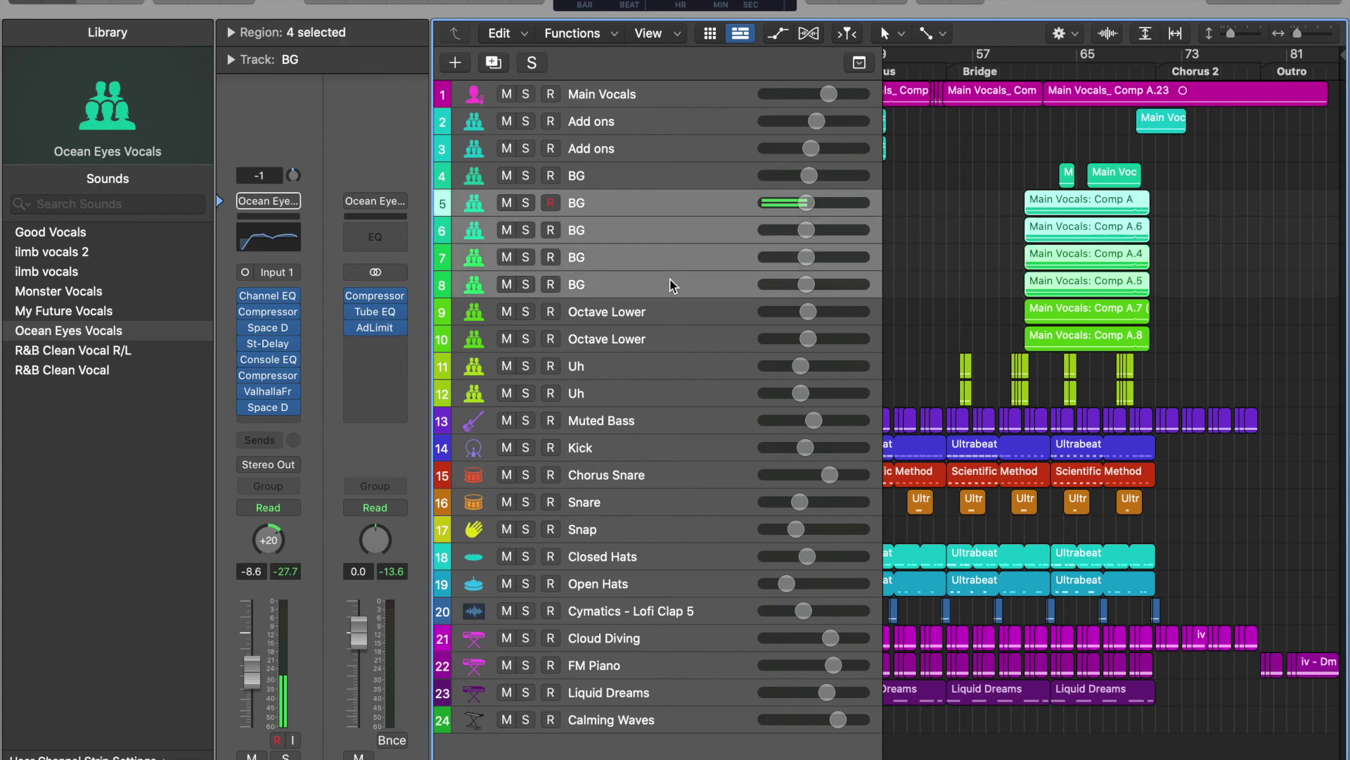
{"action": "left_click", "coordinate": [526, 285]}
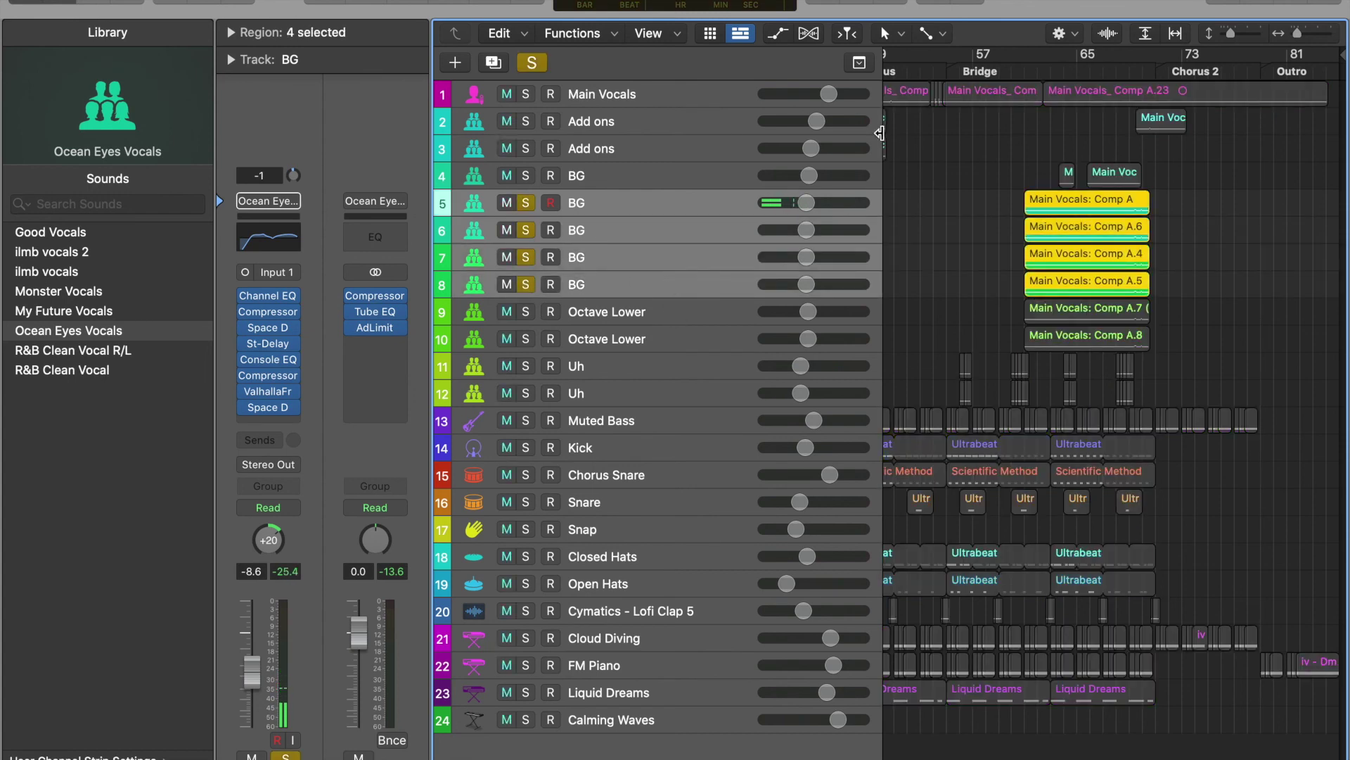
Play the four soloed BG tracks in the Bridge, and examine their waveforms, effect chain and panning with the tracks enlarged
{"action": "left_click_drag", "start_coordinate": [1230, 33], "coordinate": [1235, 34]}
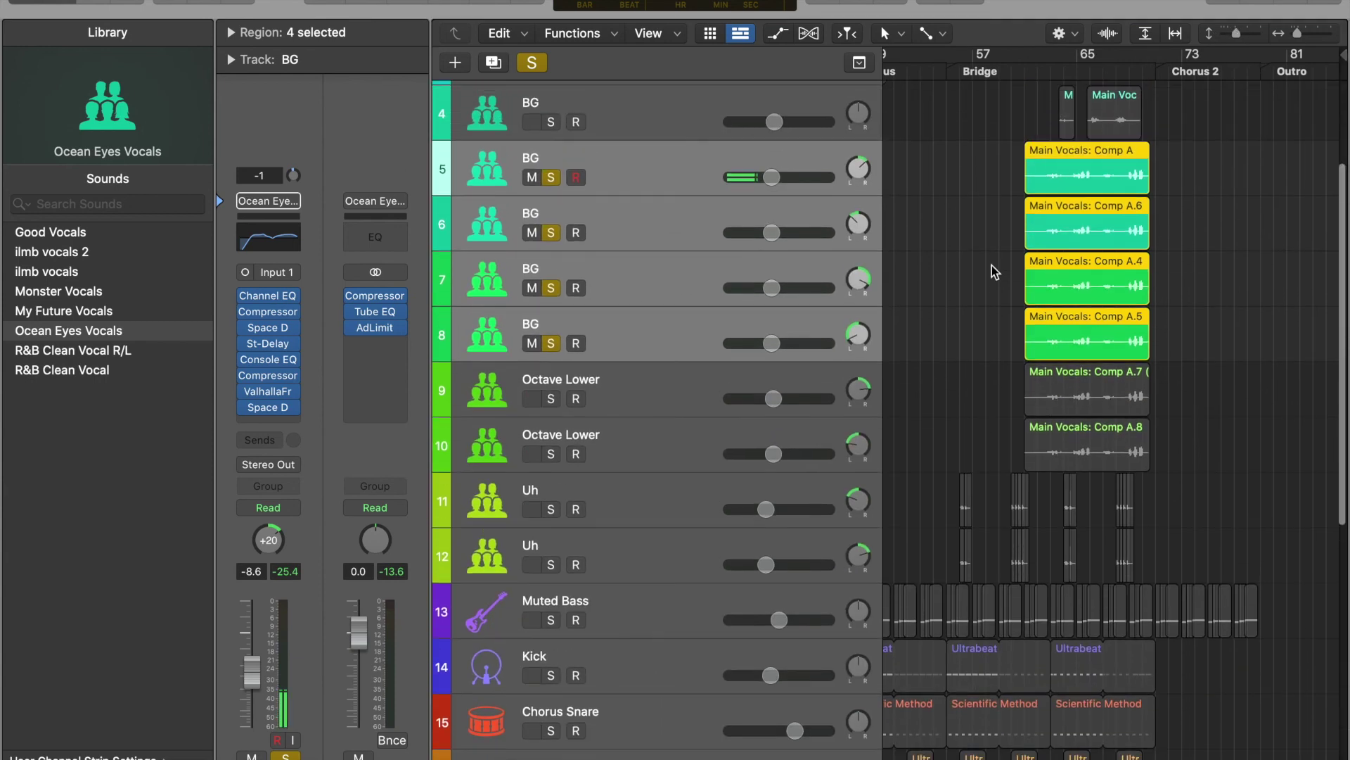
{"action": "scroll", "coordinate": [983, 270], "scroll_direction": "up", "scroll_amount": 2}
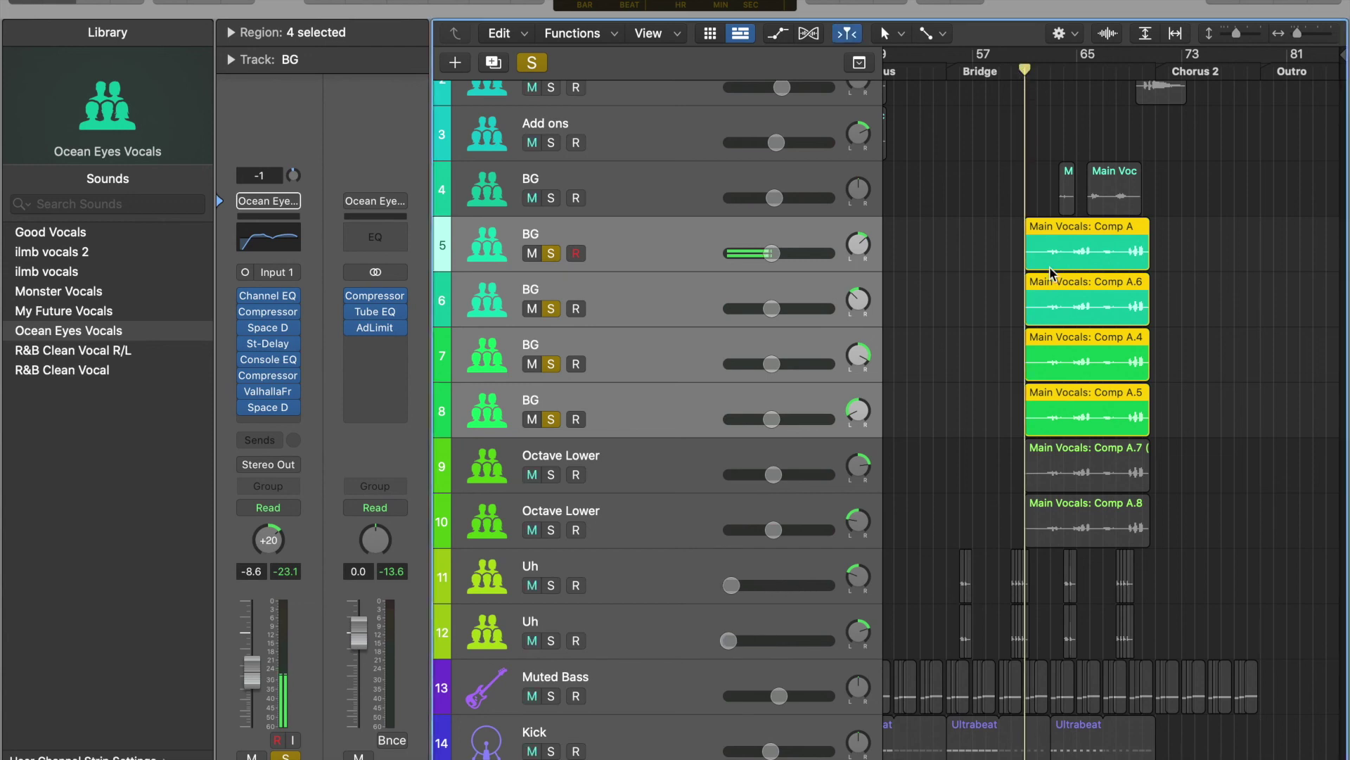
{"action": "scroll", "coordinate": [1050, 273], "scroll_direction": "up", "scroll_amount": 3}
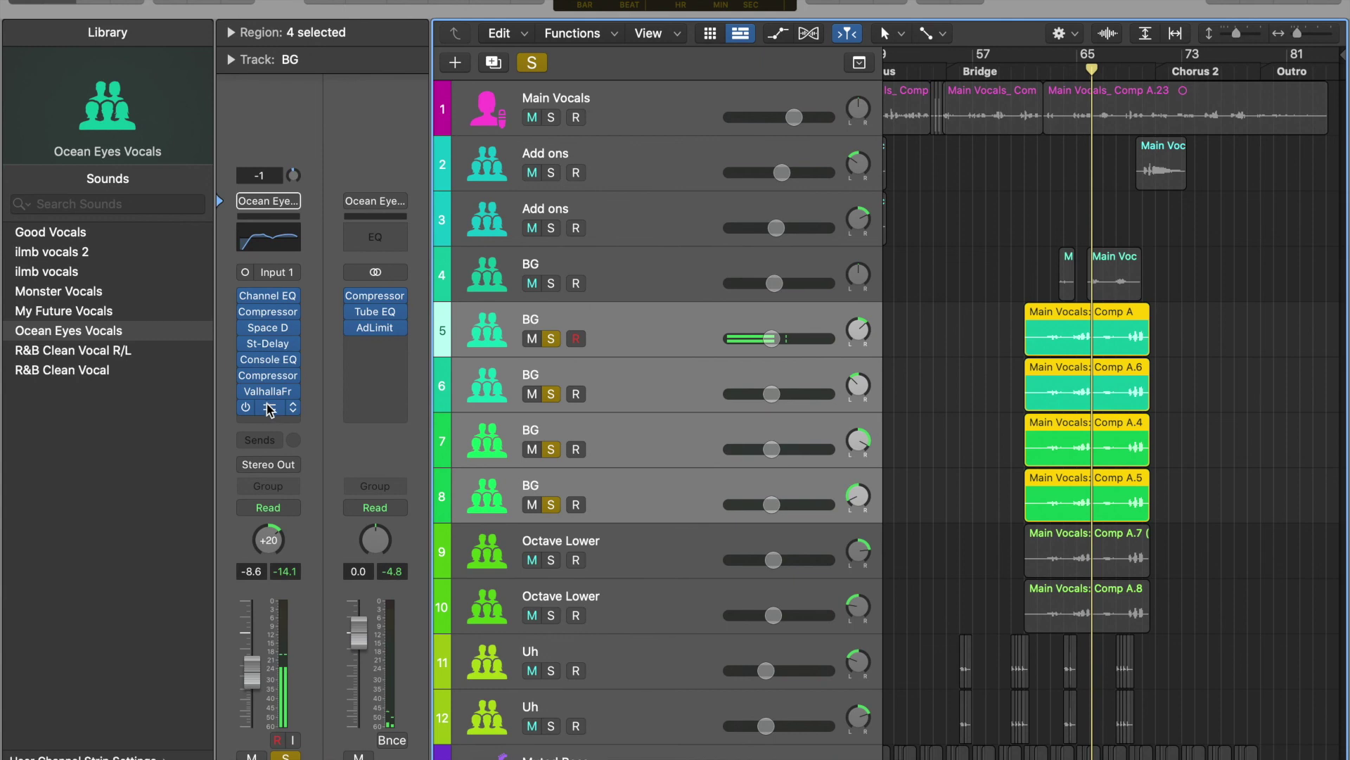
{"action": "left_click_drag", "start_coordinate": [268, 327], "coordinate": [270, 402]}
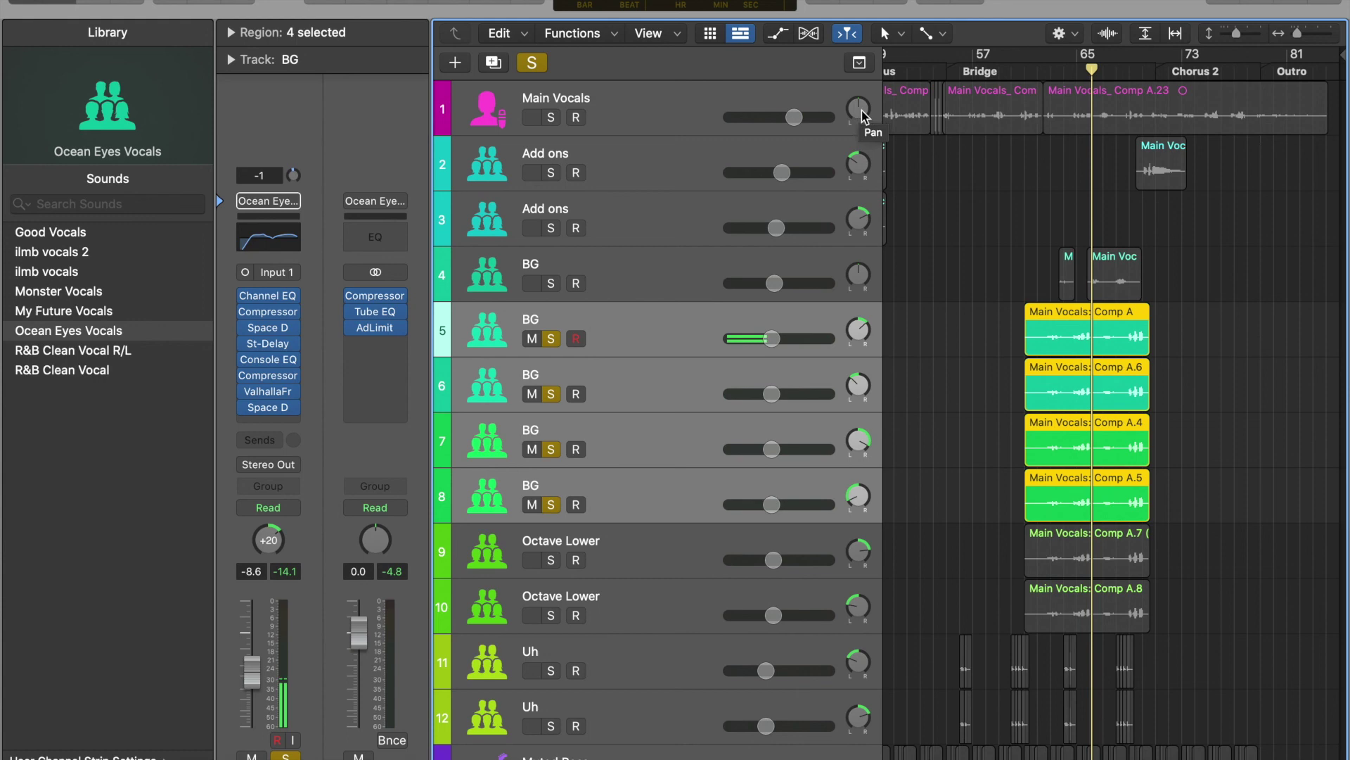
{"action": "scroll", "coordinate": [1026, 415], "scroll_direction": "down", "scroll_amount": 3}
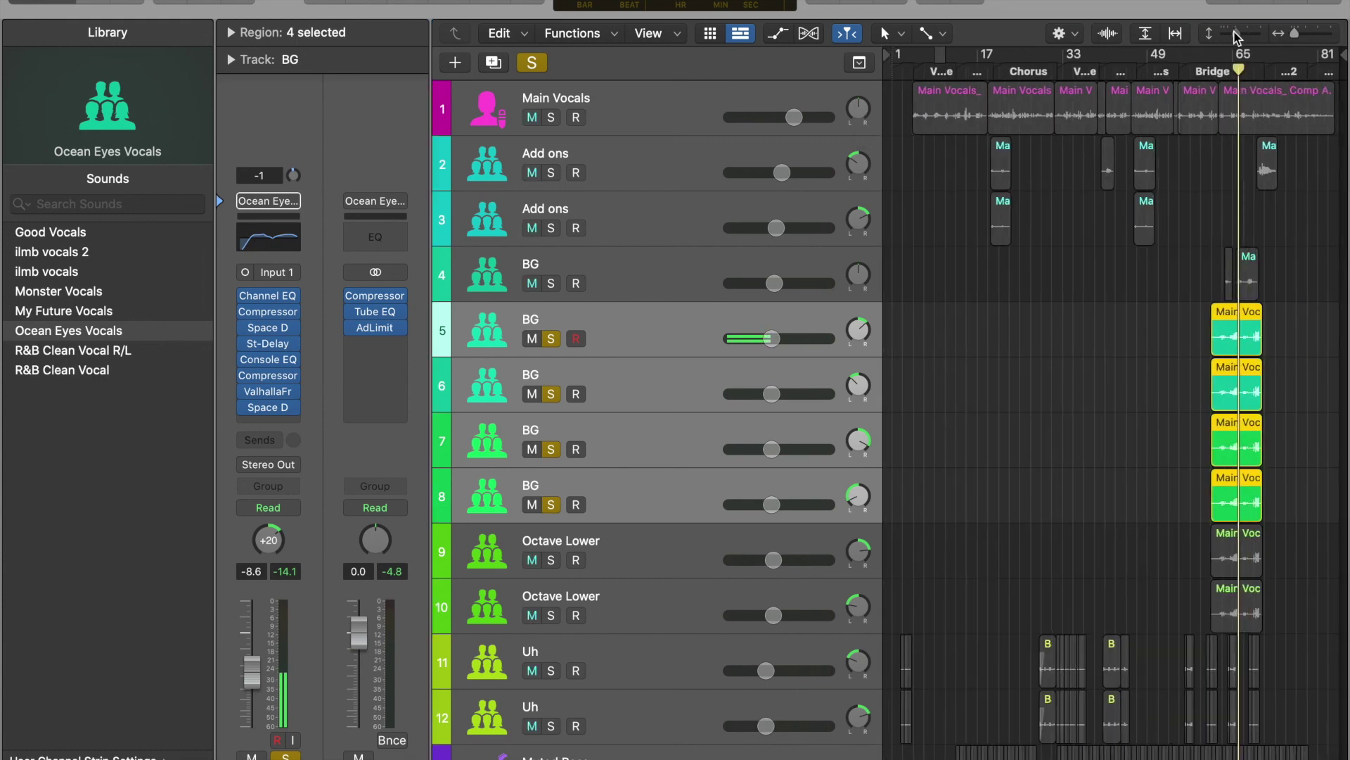
{"action": "left_click_drag", "start_coordinate": [1239, 33], "coordinate": [1229, 33]}
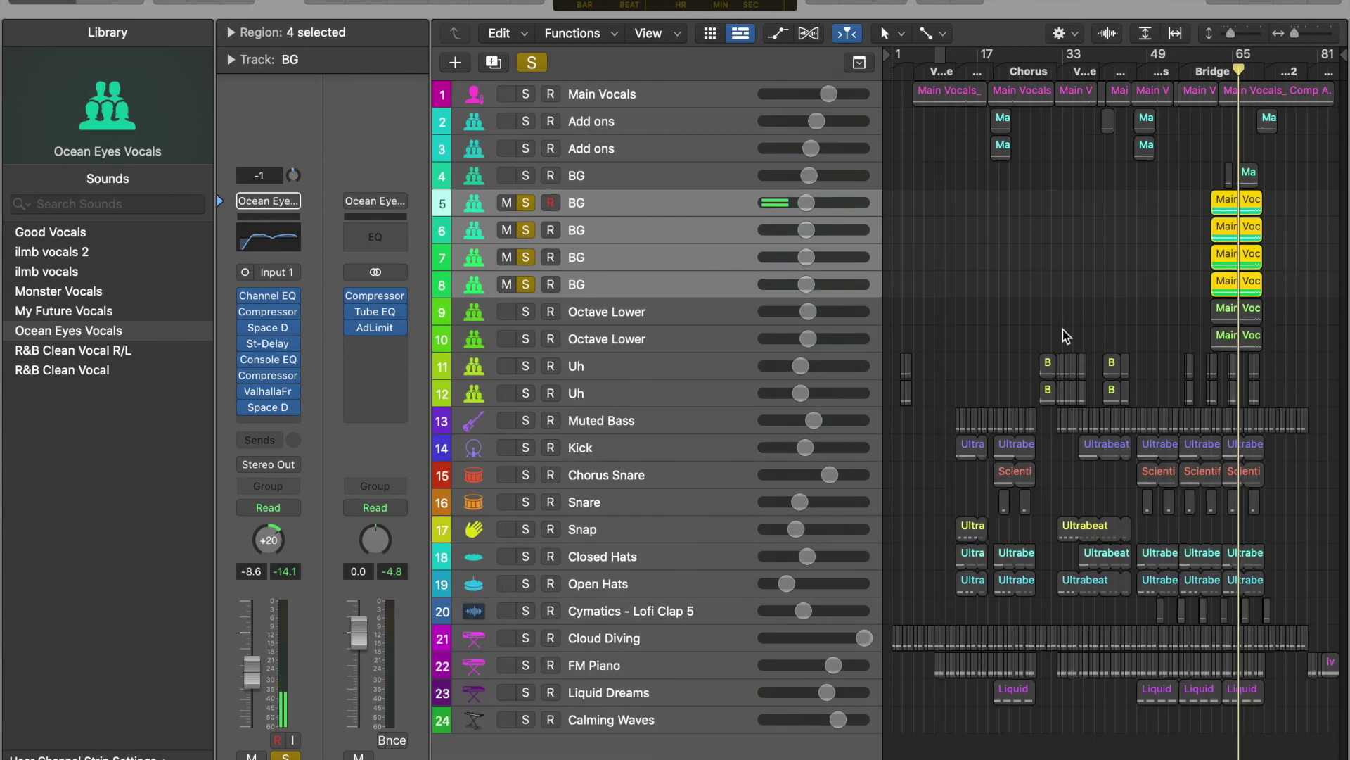
Clear the track solos, and advance the slide show from Vocal Melody and Harmony to the Moving Forward: GOALS slide
{"action": "left_click", "coordinate": [525, 96]}
{"action": "left_click", "coordinate": [532, 62]}
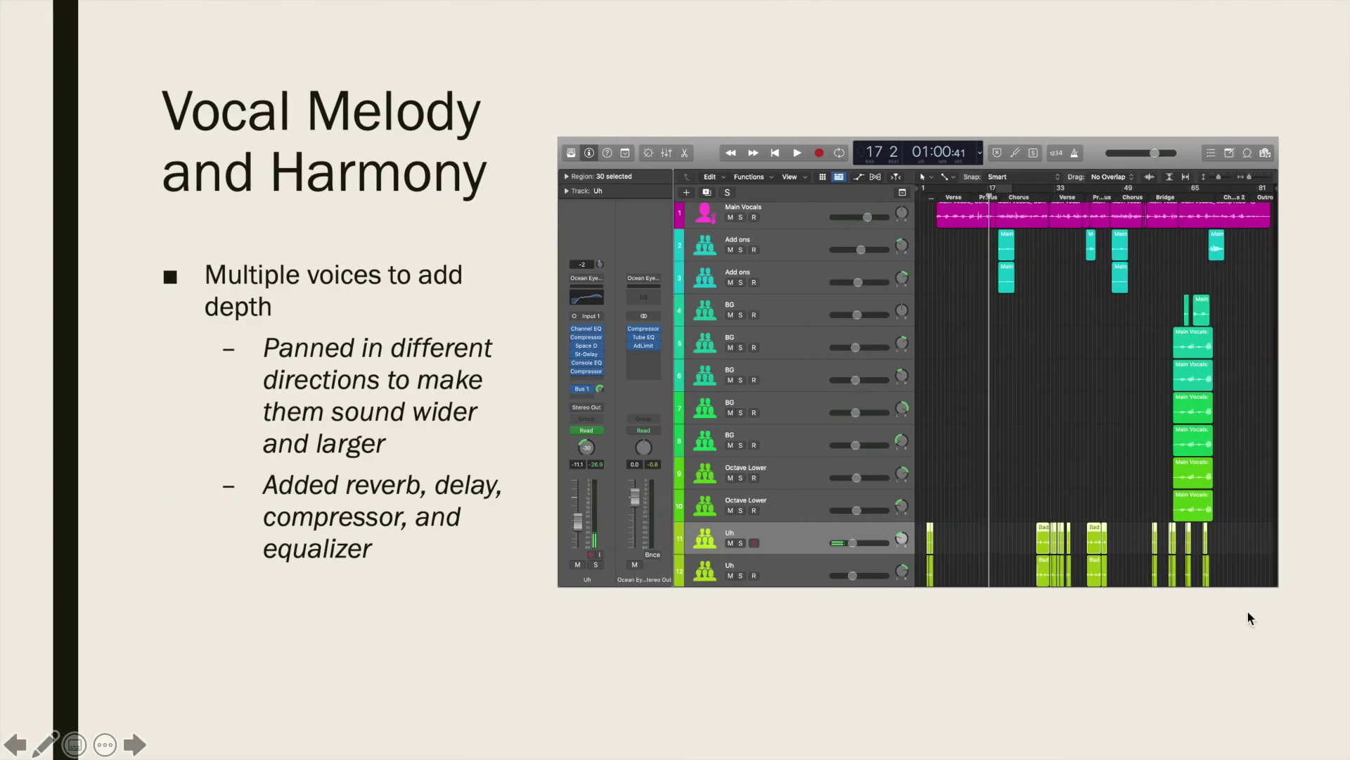
{"action": "key", "text": "Right"}
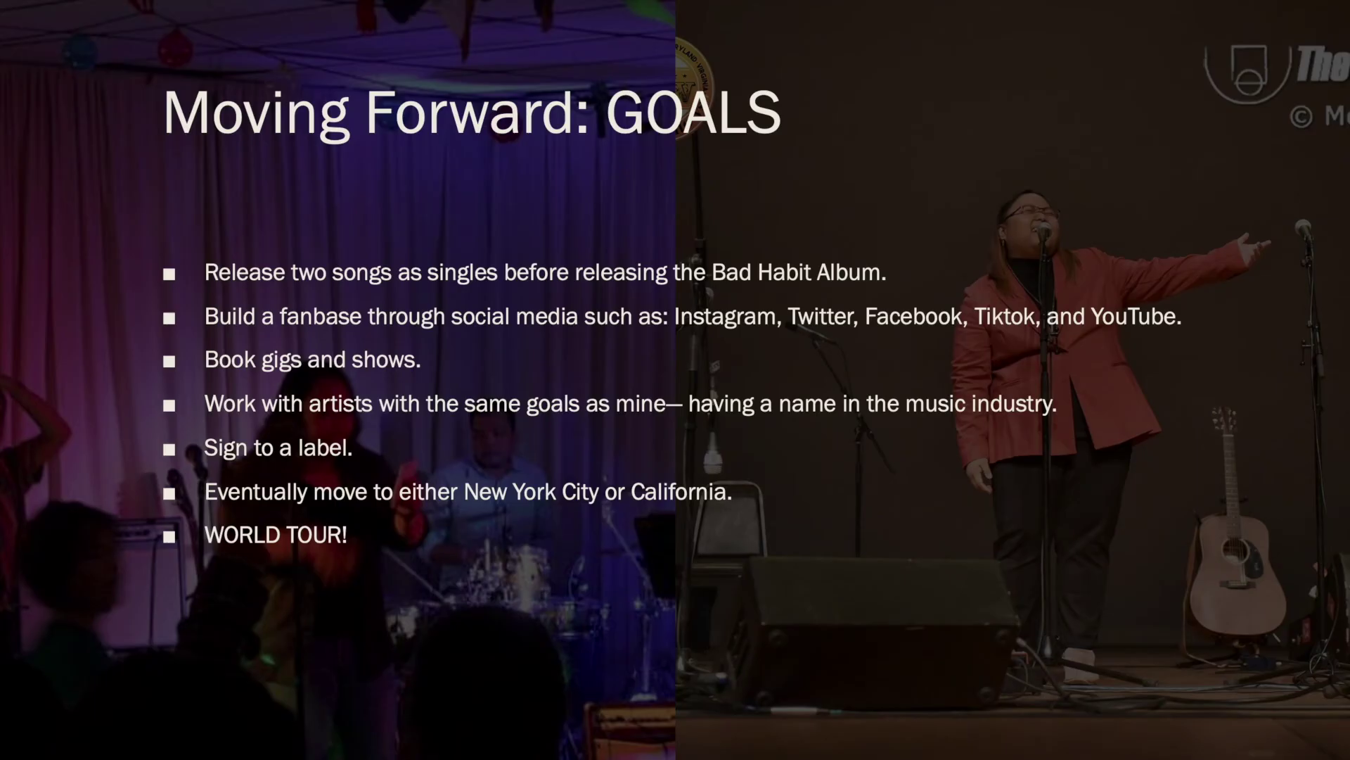